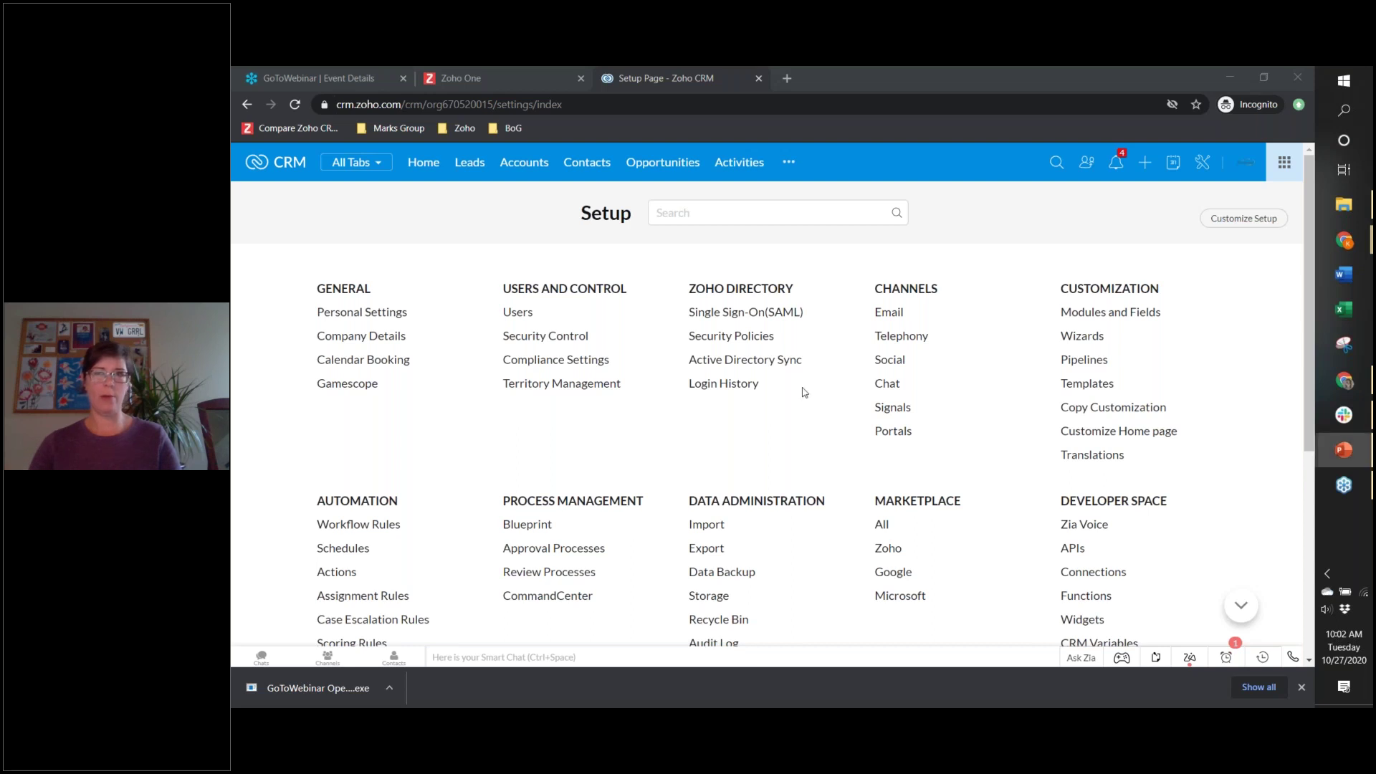
Step: Switch to the PowerPoint presentation to view the "What we will learn" slide, and return to the Zoho CRM setup page in Chrome
{"action": "left_click", "coordinate": [1344, 450]}
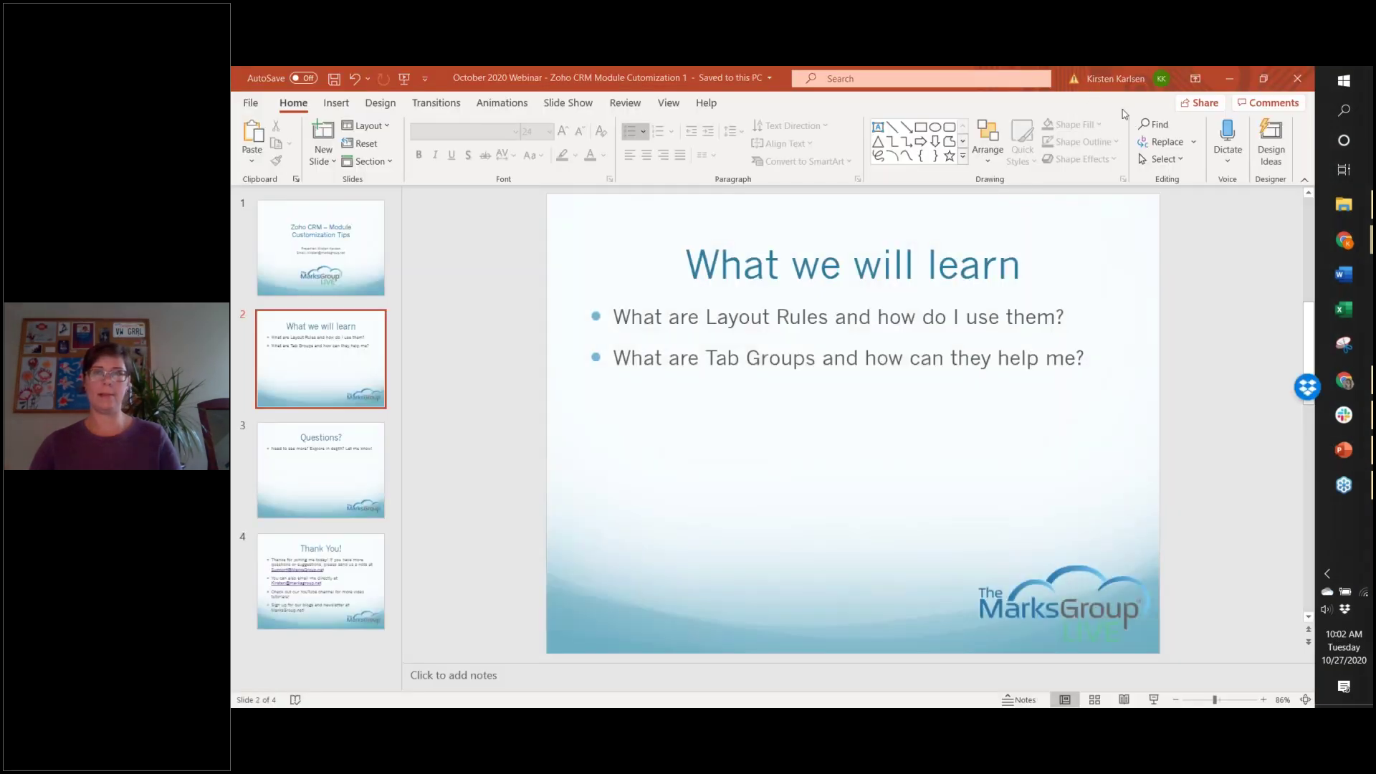
{"action": "mouse_move", "coordinate": [1344, 240]}
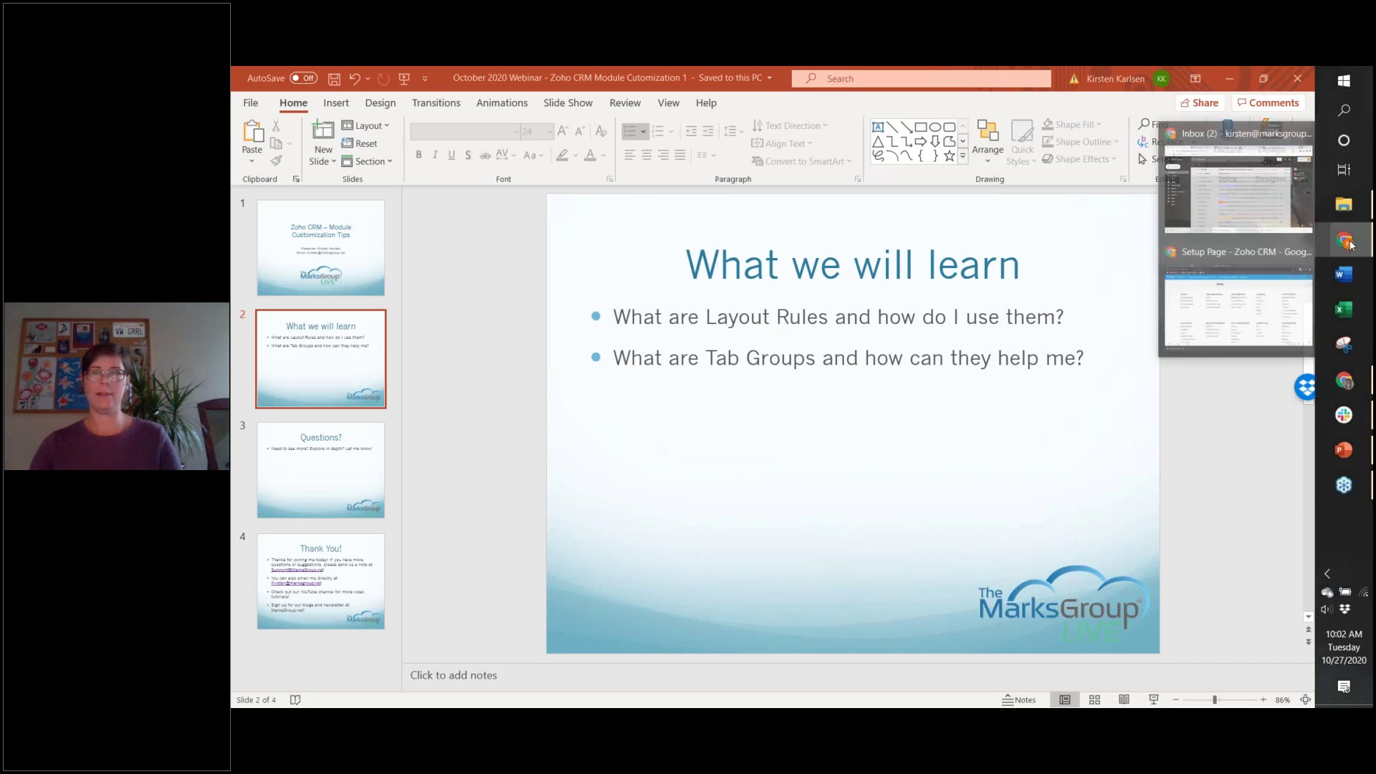
{"action": "left_click", "coordinate": [1271, 307]}
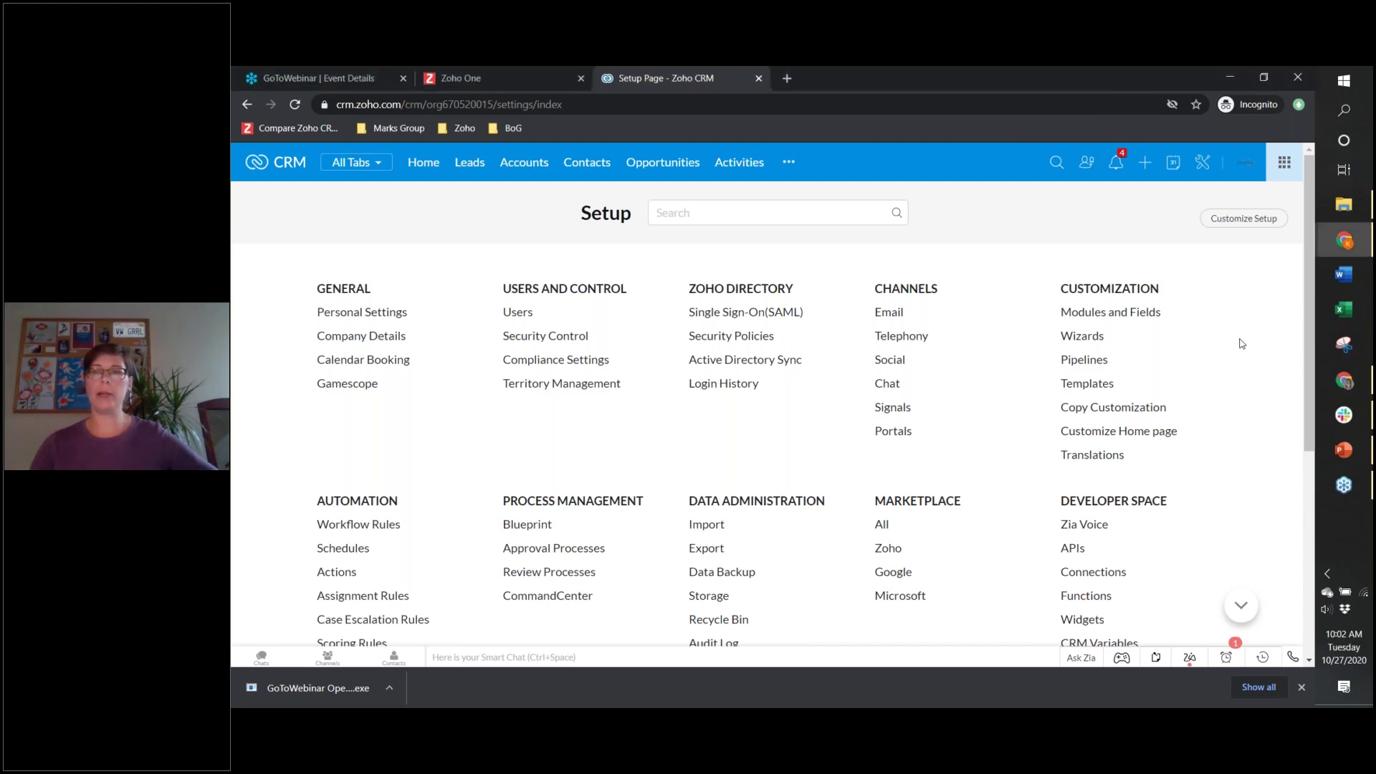
Step: Open the Leads module's "test layout" for editing from the Modules and Fields settings
{"action": "left_click", "coordinate": [1112, 313]}
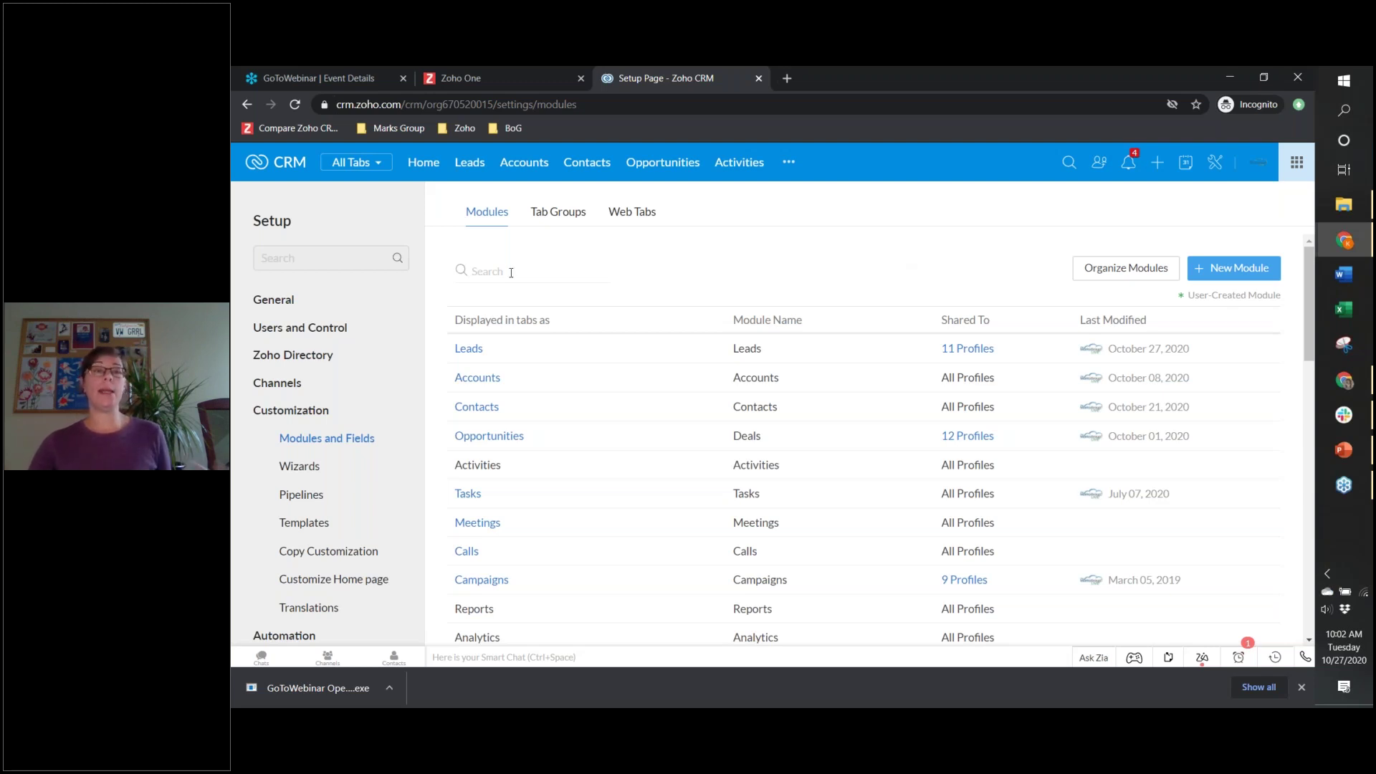
{"action": "mouse_move", "coordinate": [467, 355]}
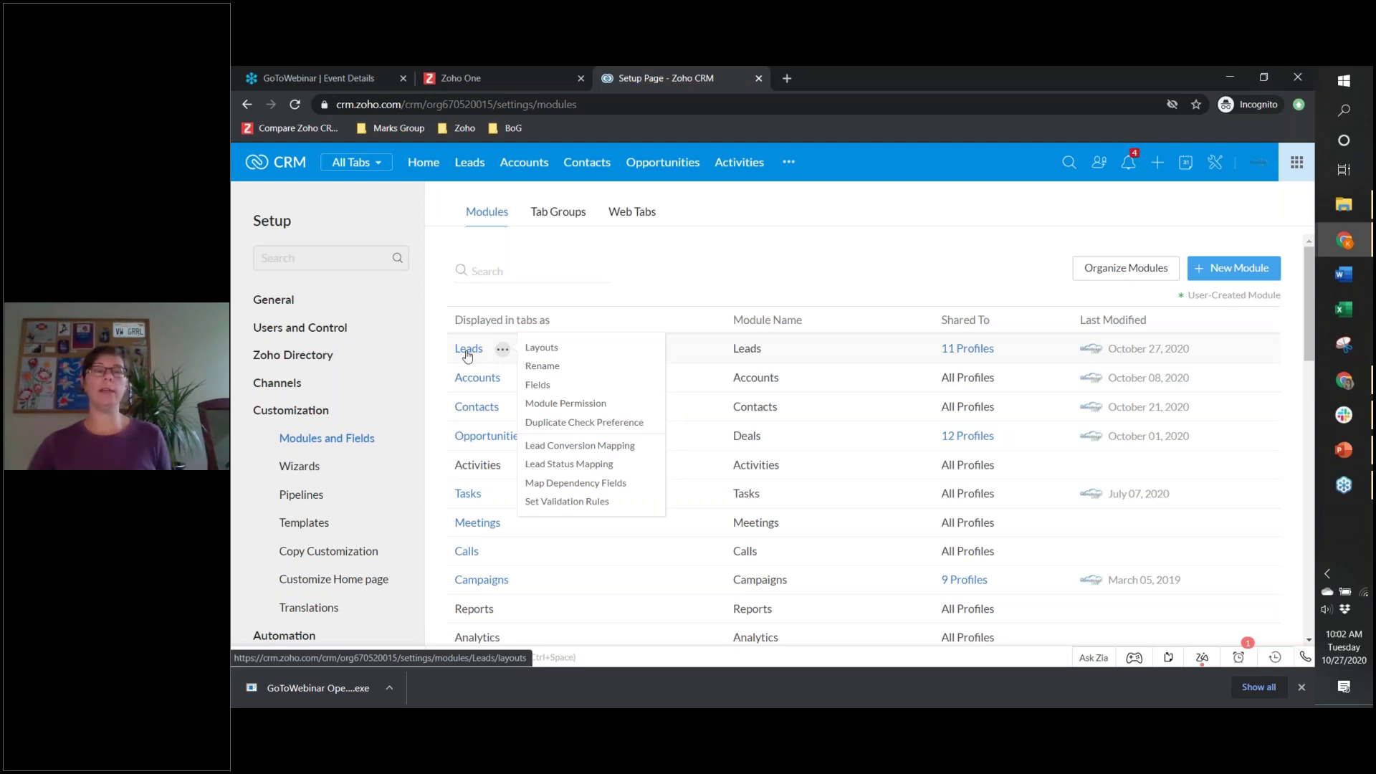
{"action": "left_click", "coordinate": [467, 354]}
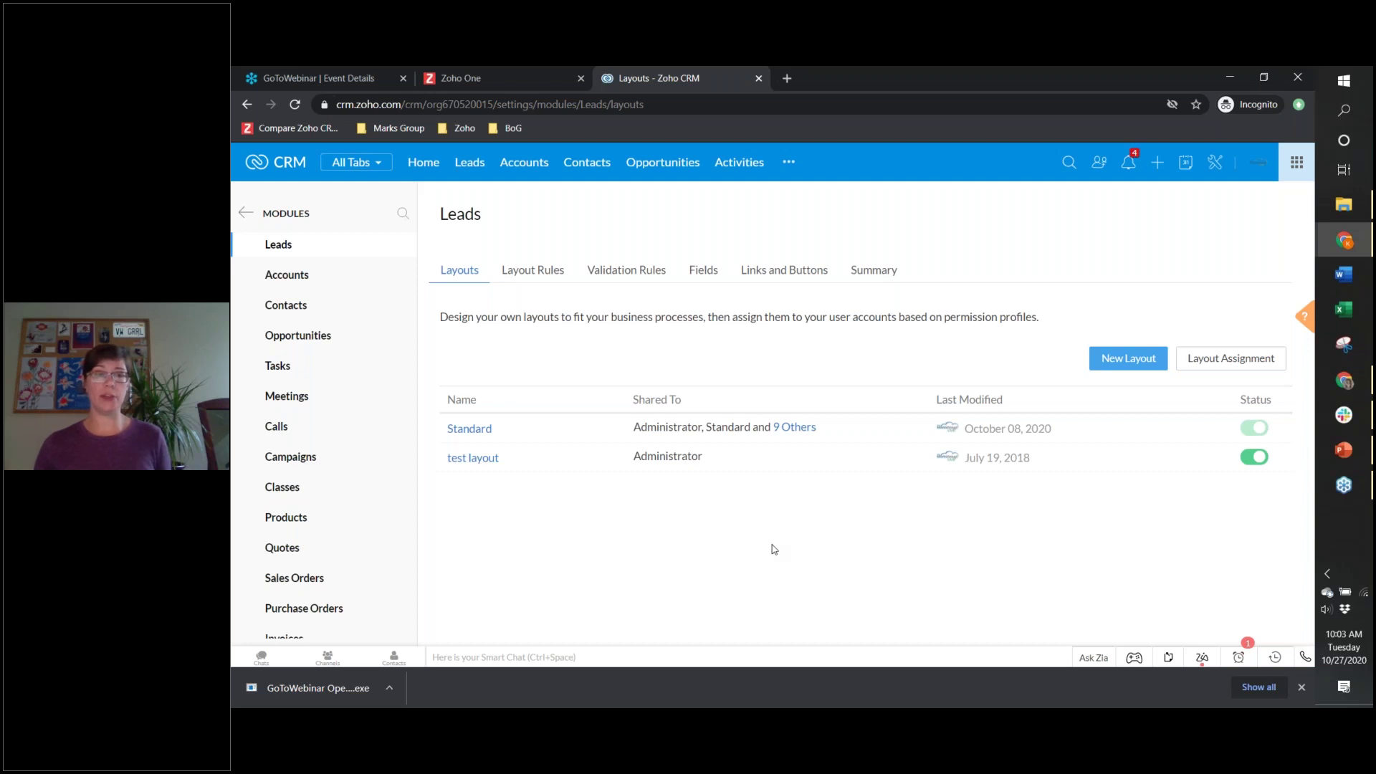
{"action": "left_click", "coordinate": [469, 458]}
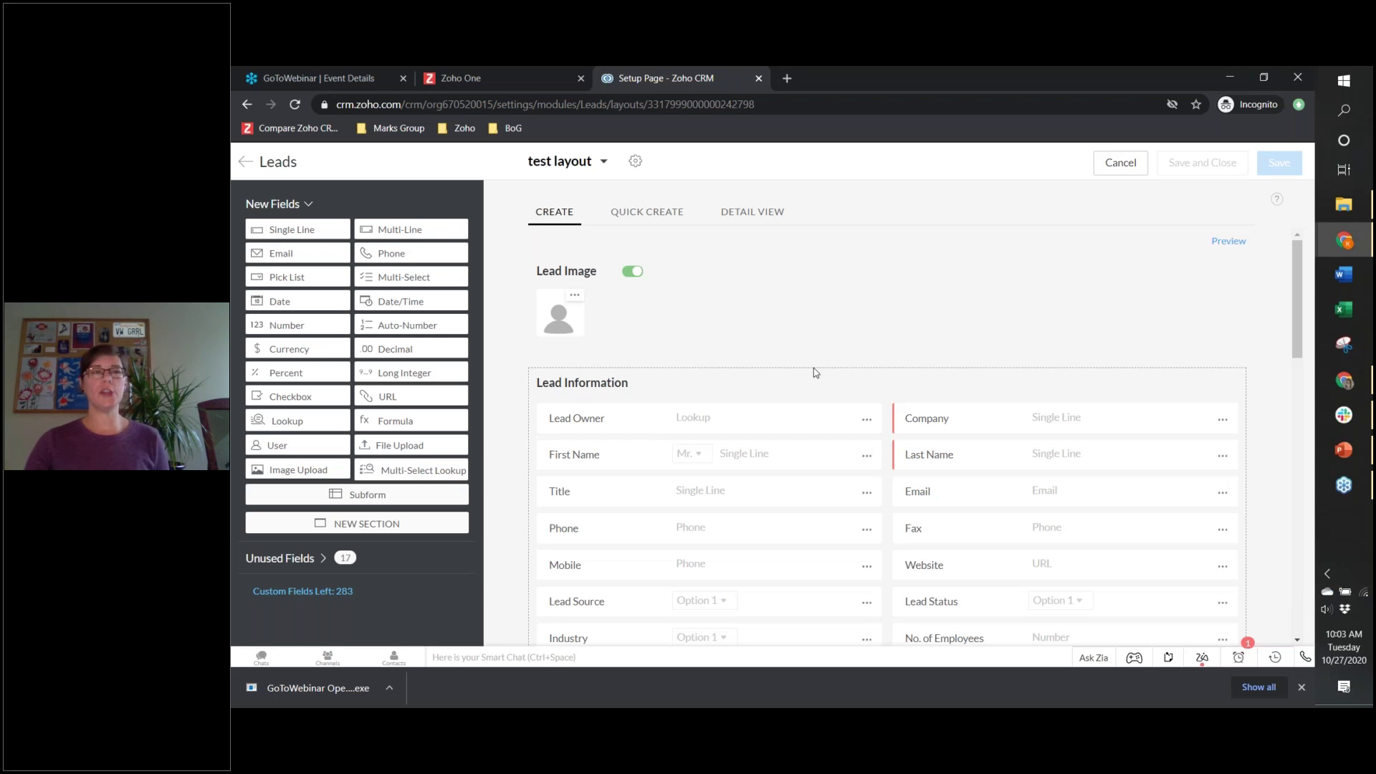
Step: Add two Single Line fields to the Lead Information section, one below the other under Lead Owner
{"action": "scroll", "coordinate": [815, 368], "scroll_direction": "down", "scroll_amount": 2}
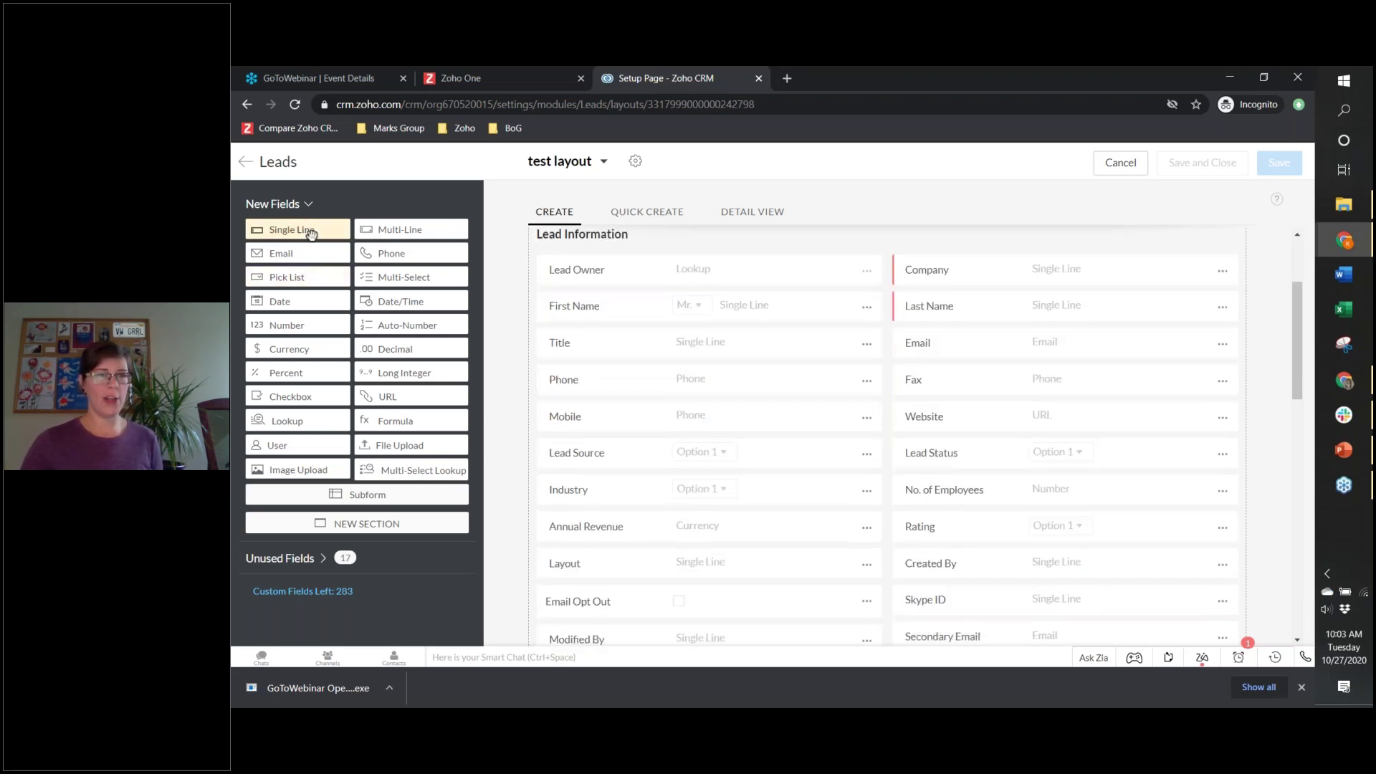
{"action": "left_click_drag", "start_coordinate": [300, 231], "coordinate": [582, 358]}
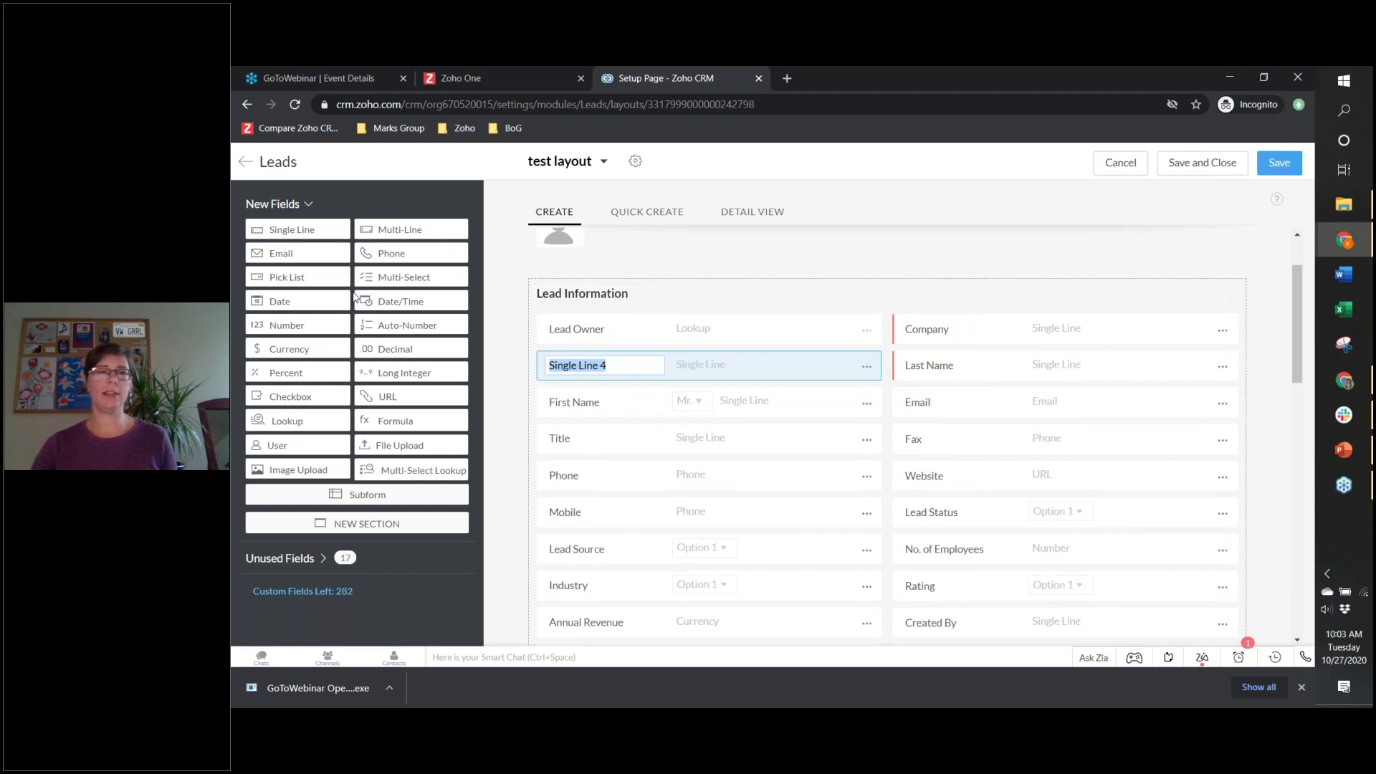
{"action": "left_click_drag", "start_coordinate": [288, 235], "coordinate": [598, 466]}
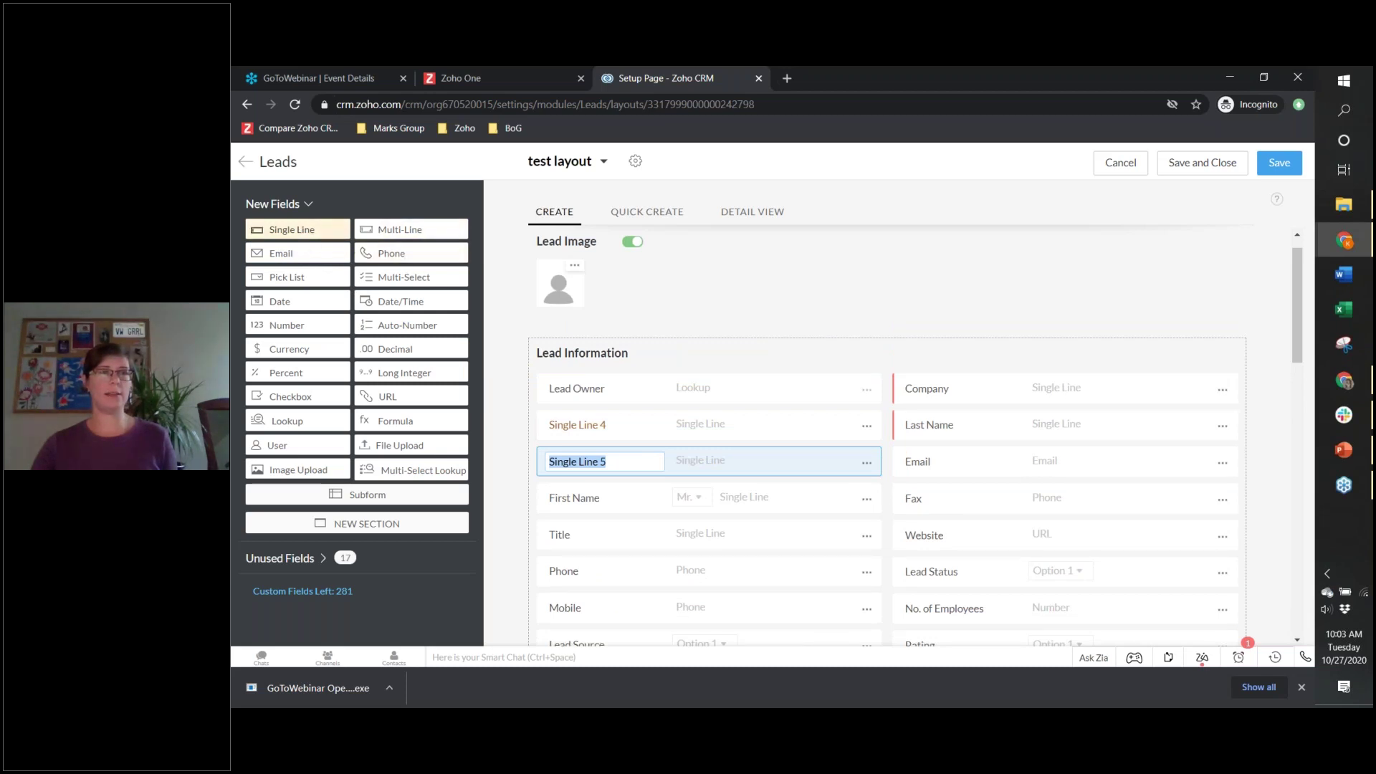
Step: Add a Pick List field directly below Lead Owner and label it "Lead Type"
{"action": "left_click_drag", "start_coordinate": [301, 276], "coordinate": [610, 419]}
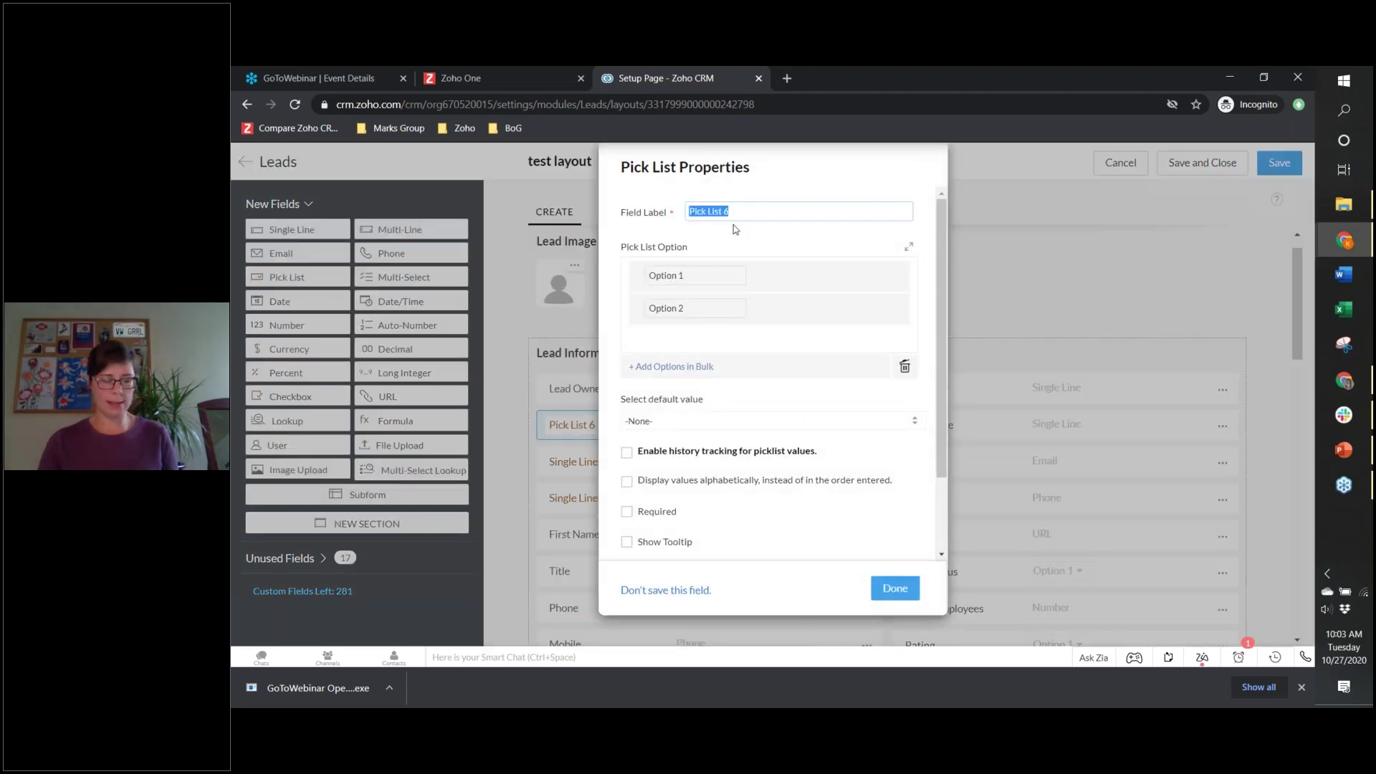
{"action": "type", "text": "Le"}
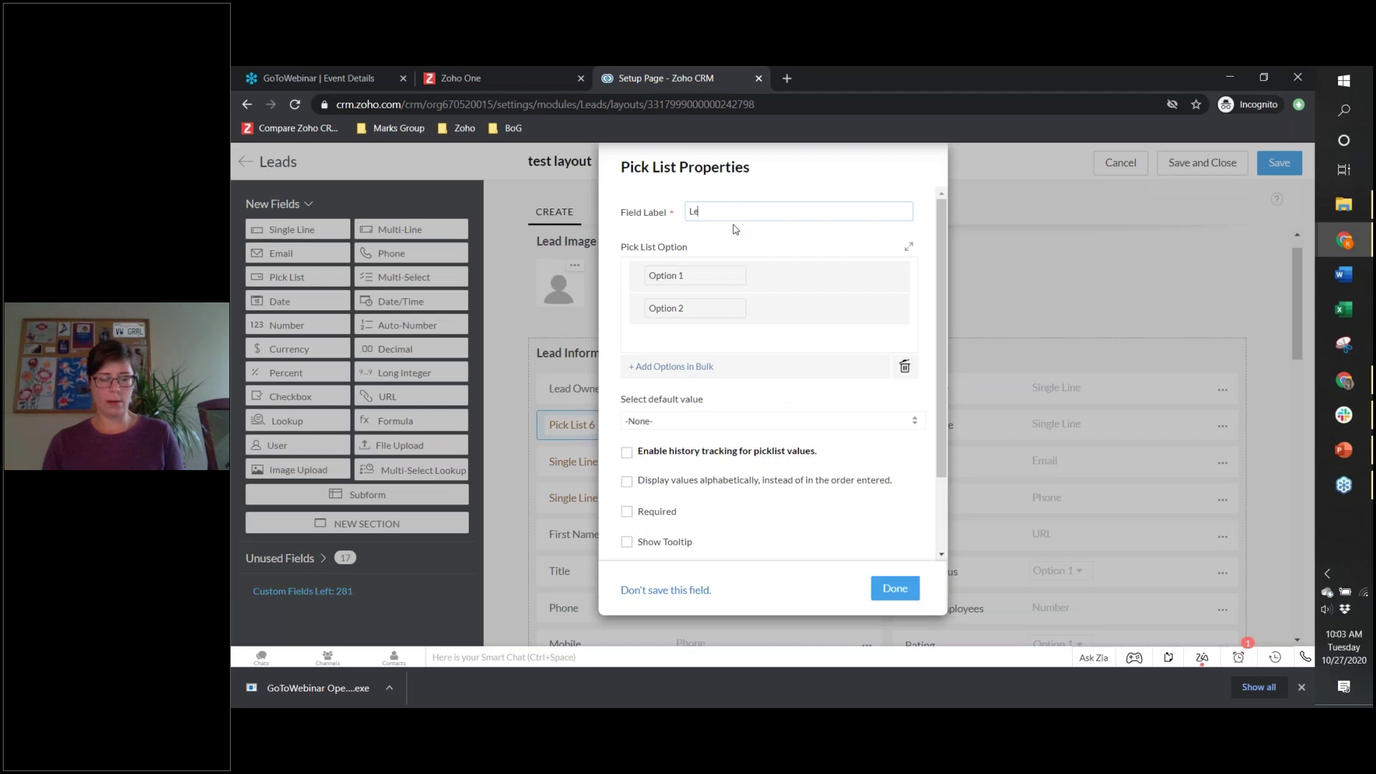
{"action": "type", "text": "ad Type"}
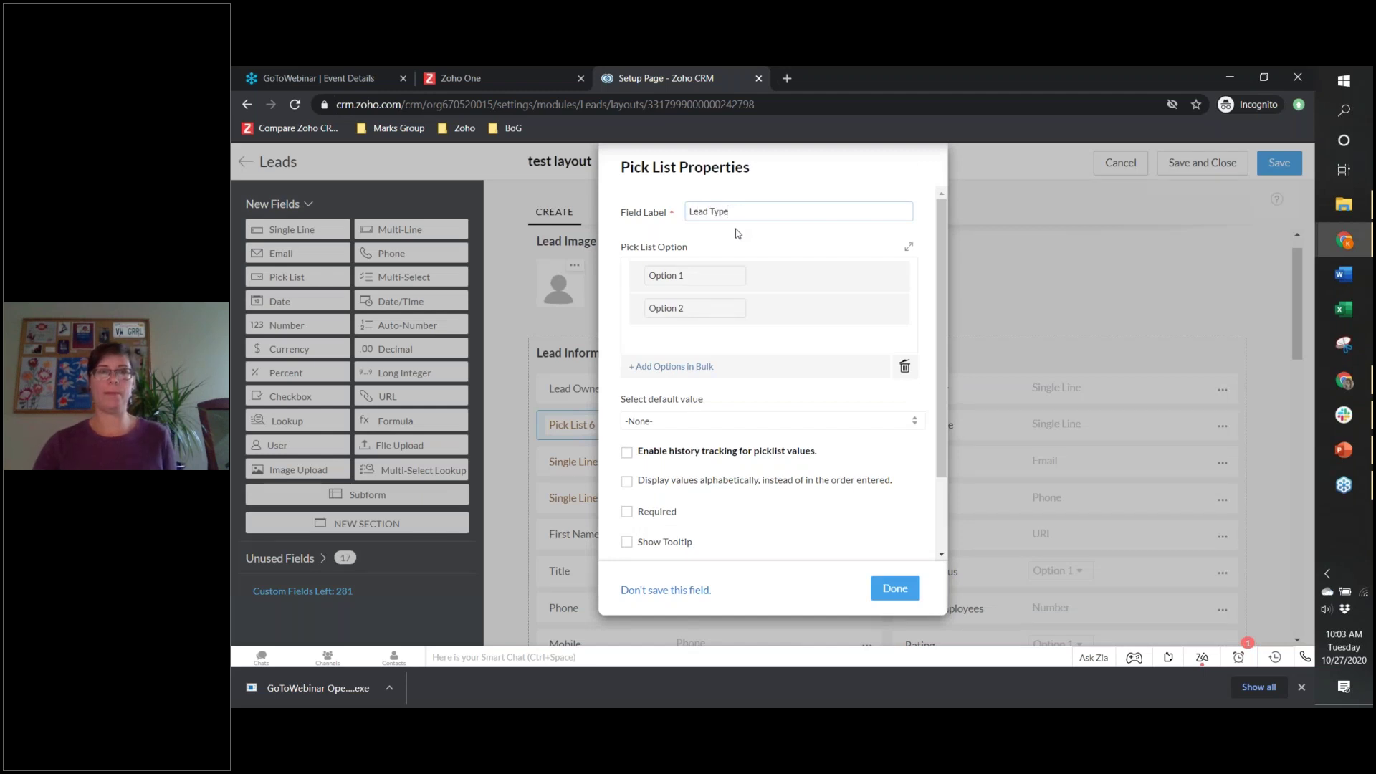
Step: Define the Lead Type pick list options as Vendor, Manufacturer and Distributor, and accept the field's properties
{"action": "left_click", "coordinate": [709, 277]}
{"action": "key", "text": "BackSpace"}
{"action": "key", "text": "BackSpace"}
{"action": "key", "text": "BackSpace"}
{"action": "key", "text": "BackSpace"}
{"action": "key", "text": "BackSpace"}
{"action": "key", "text": "BackSpace"}
{"action": "key", "text": "BackSpace"}
{"action": "key", "text": "BackSpace"}
{"action": "type", "text": "Vendor"}
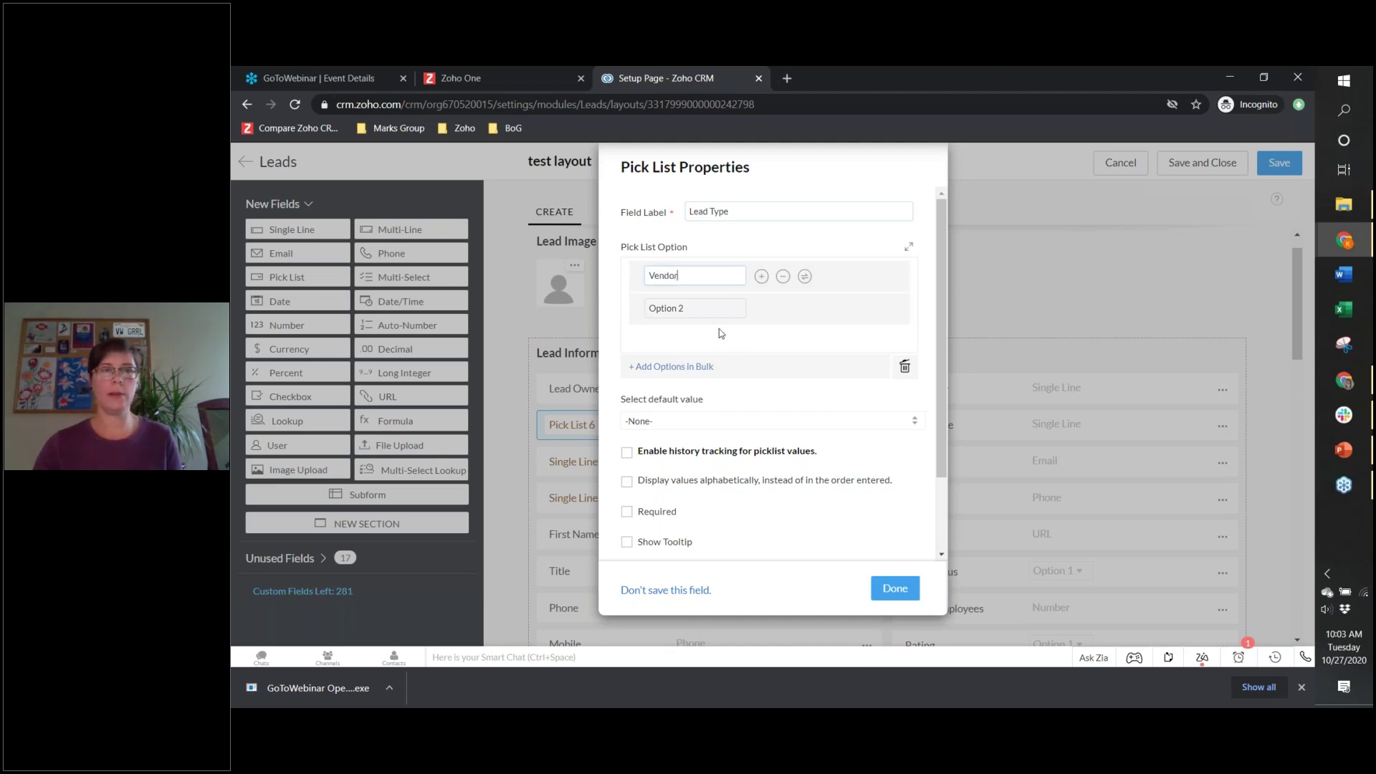
{"action": "left_click_drag", "start_coordinate": [709, 309], "coordinate": [646, 309]}
{"action": "type", "text": "Manufacturer"}
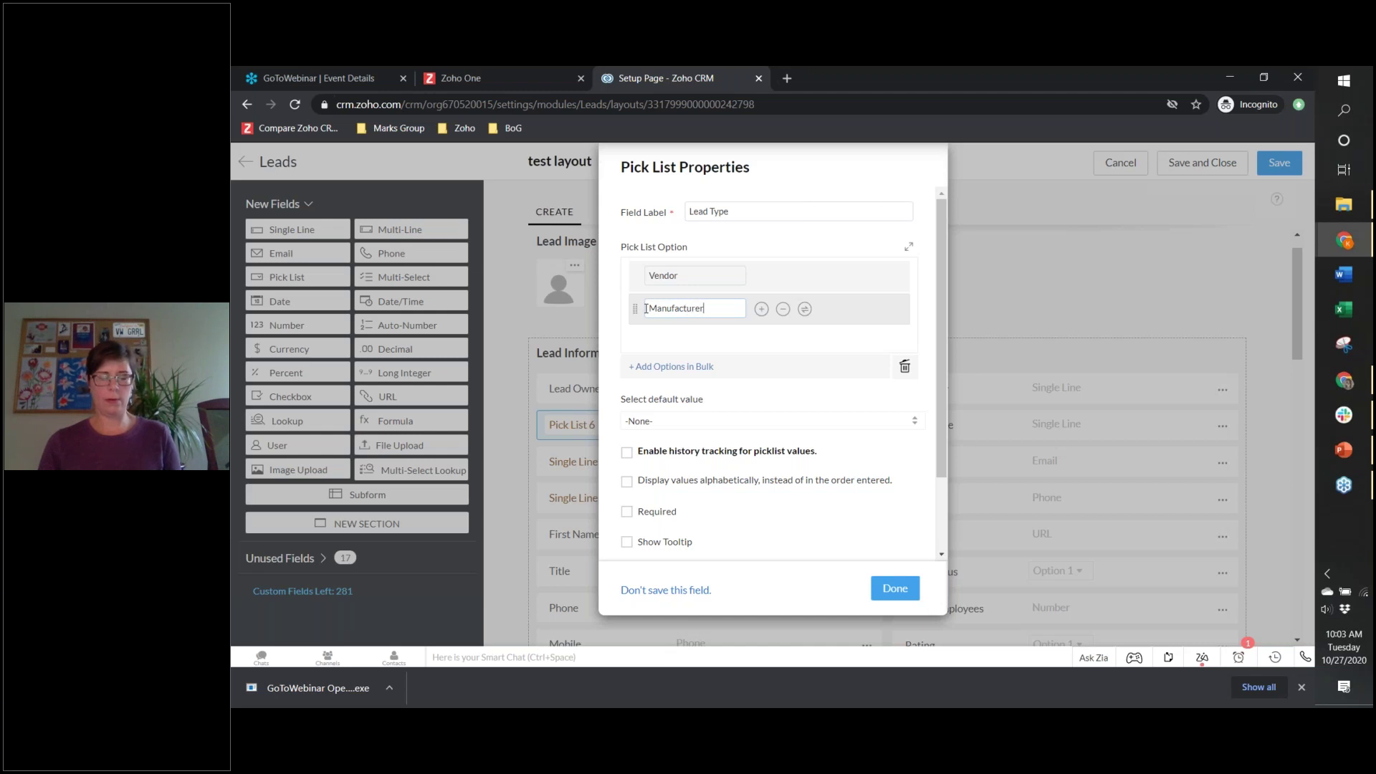
{"action": "left_click", "coordinate": [762, 313]}
{"action": "left_click", "coordinate": [726, 341]}
{"action": "type", "text": "Distributor"}
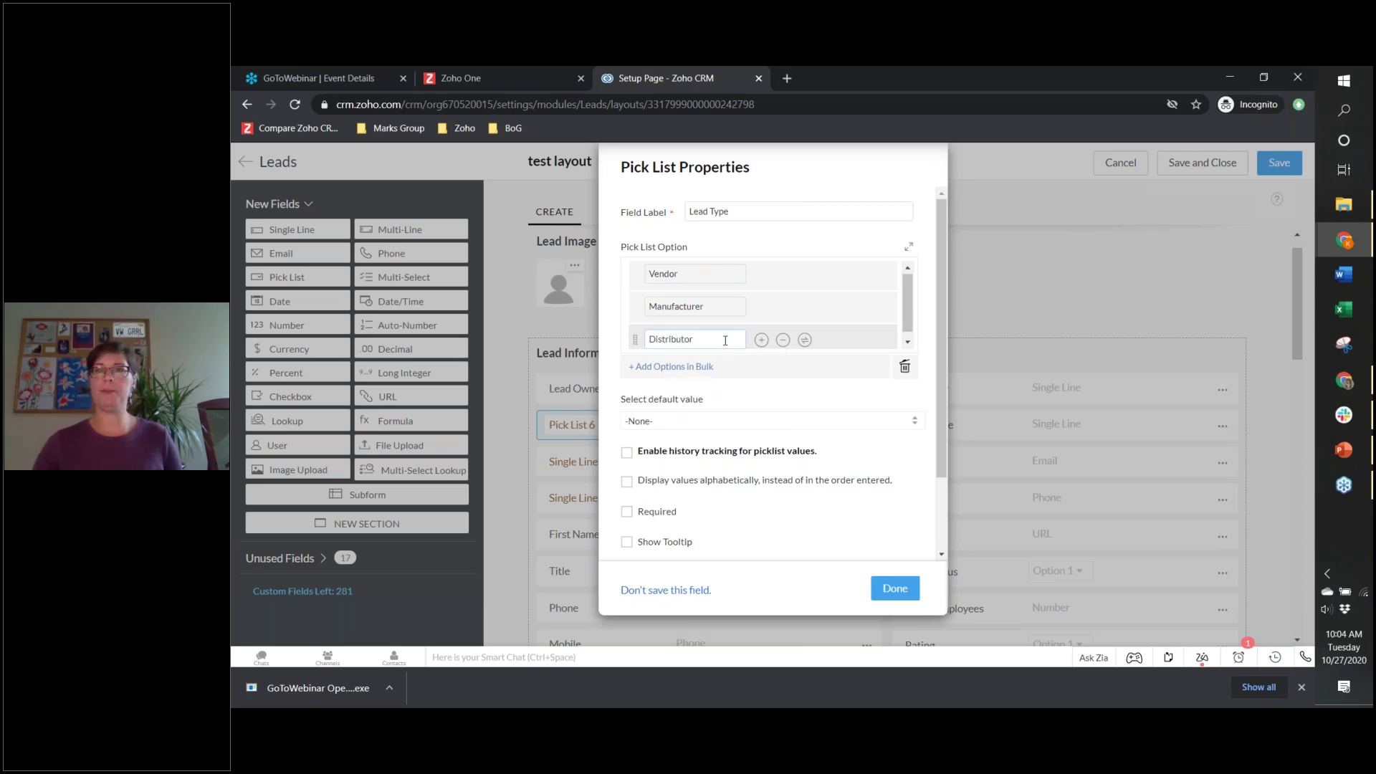
{"action": "left_click", "coordinate": [819, 397]}
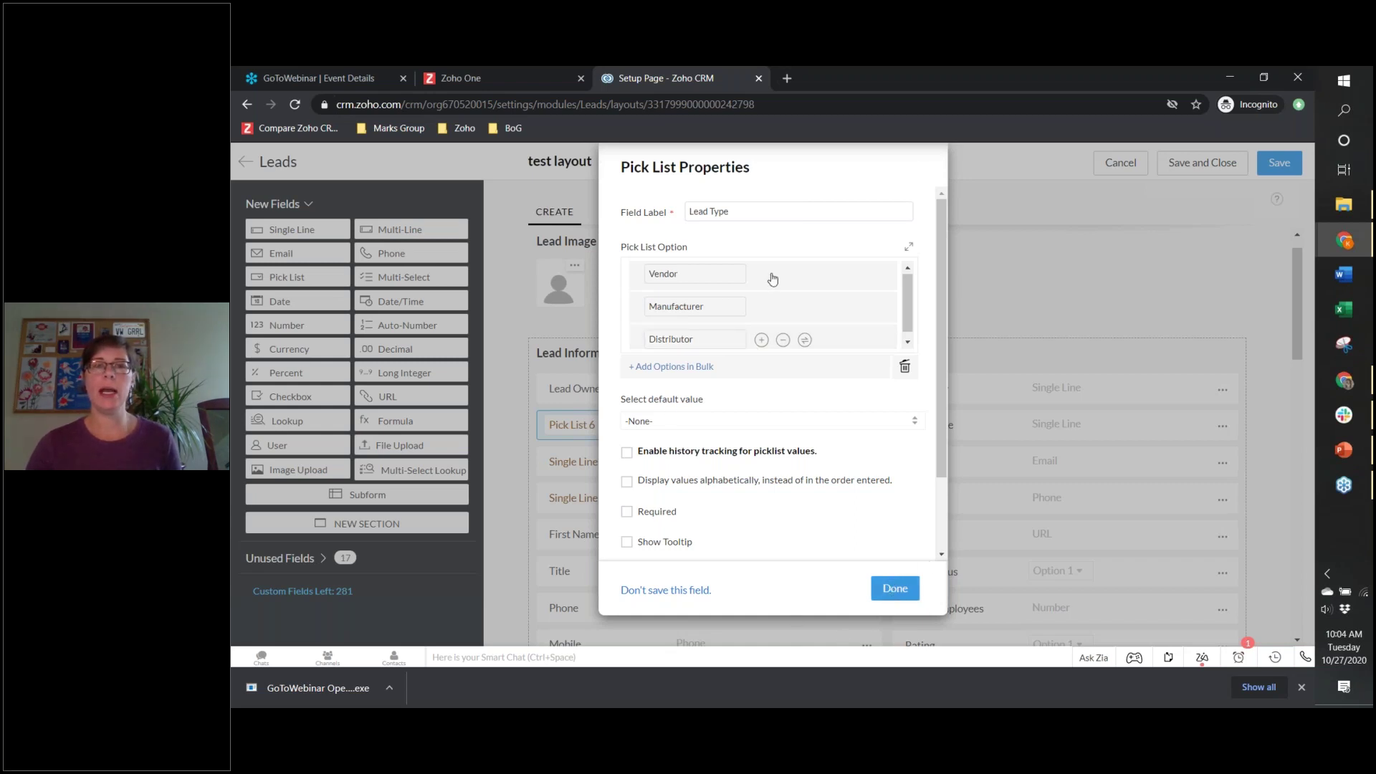
{"action": "left_click", "coordinate": [892, 590]}
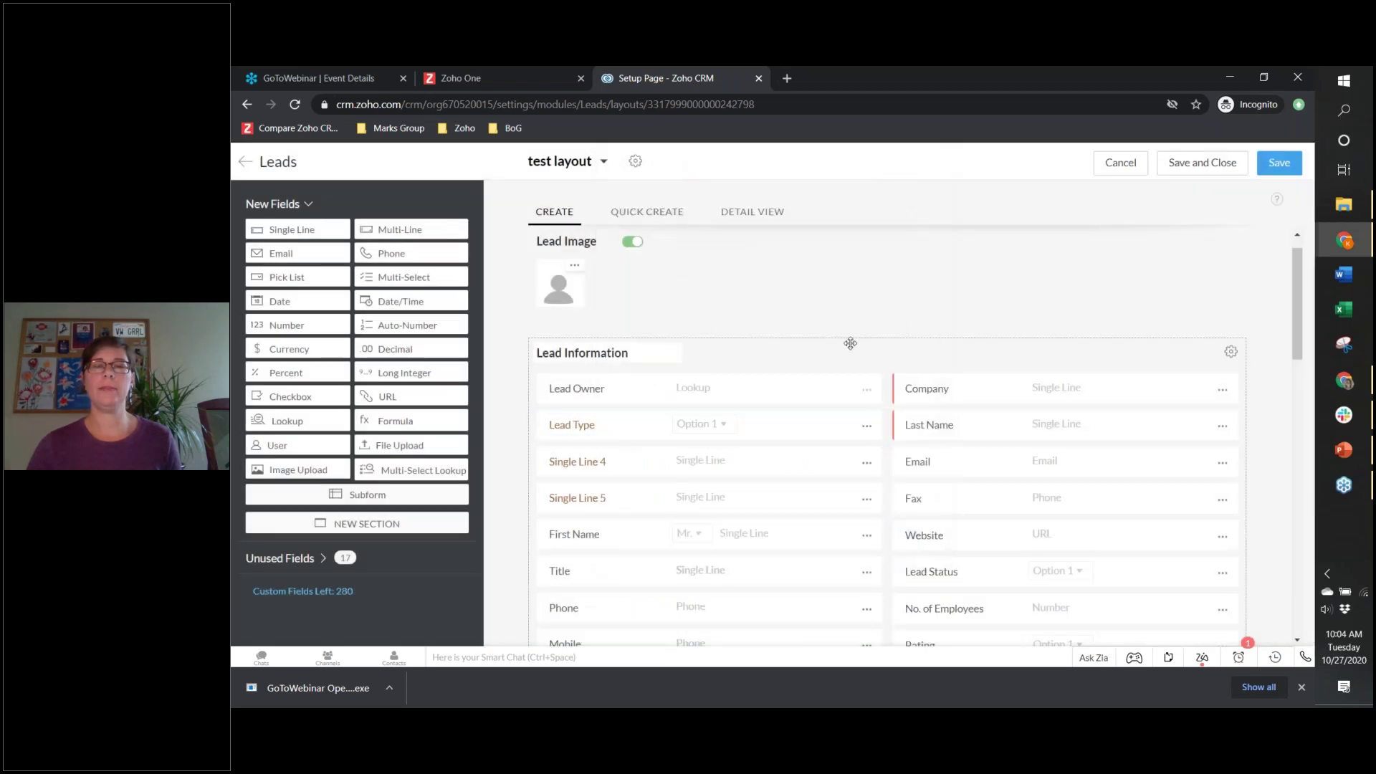
Step: Rename the Single Line 4 field as "Equipment Make"
{"action": "scroll", "coordinate": [850, 343], "scroll_direction": "down", "scroll_amount": 1}
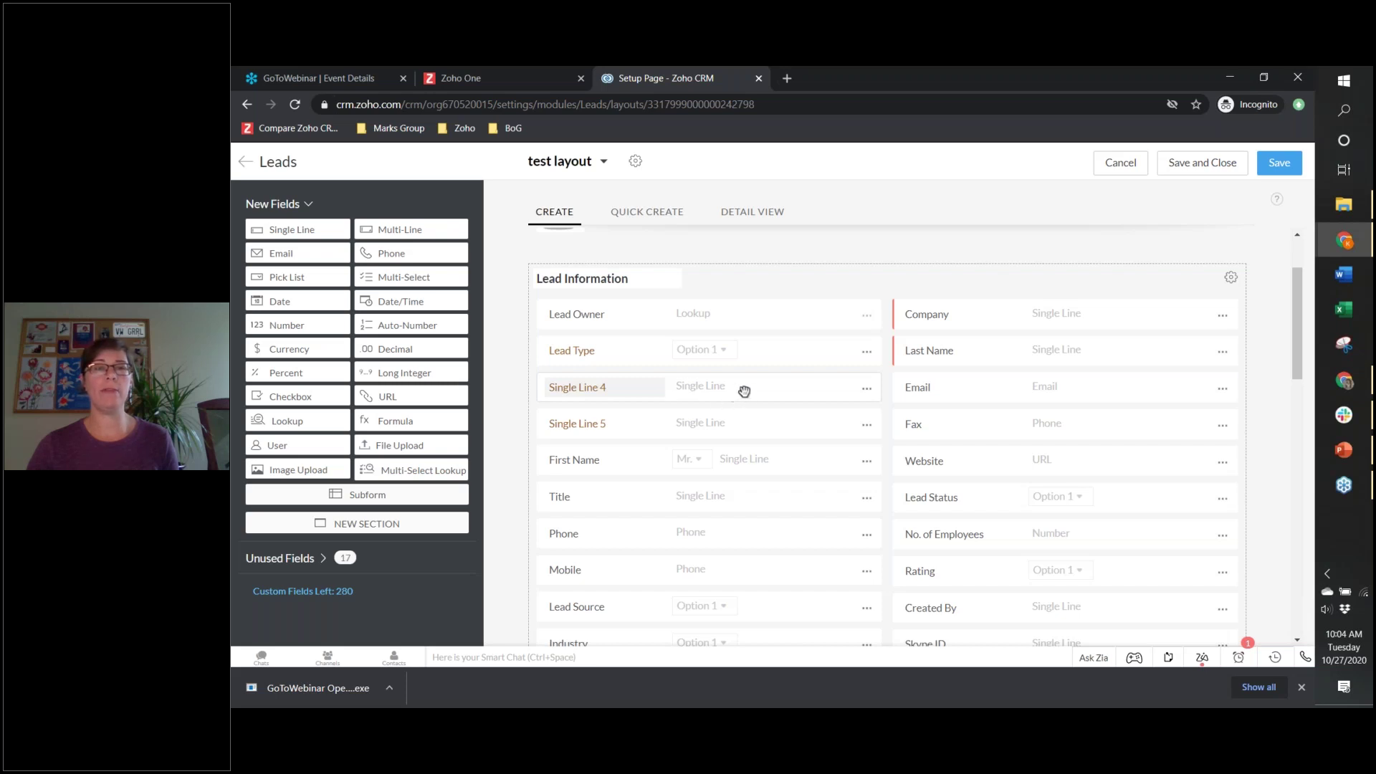
{"action": "left_click", "coordinate": [645, 388]}
{"action": "key", "text": "BackSpace"}
{"action": "key", "text": "BackSpace"}
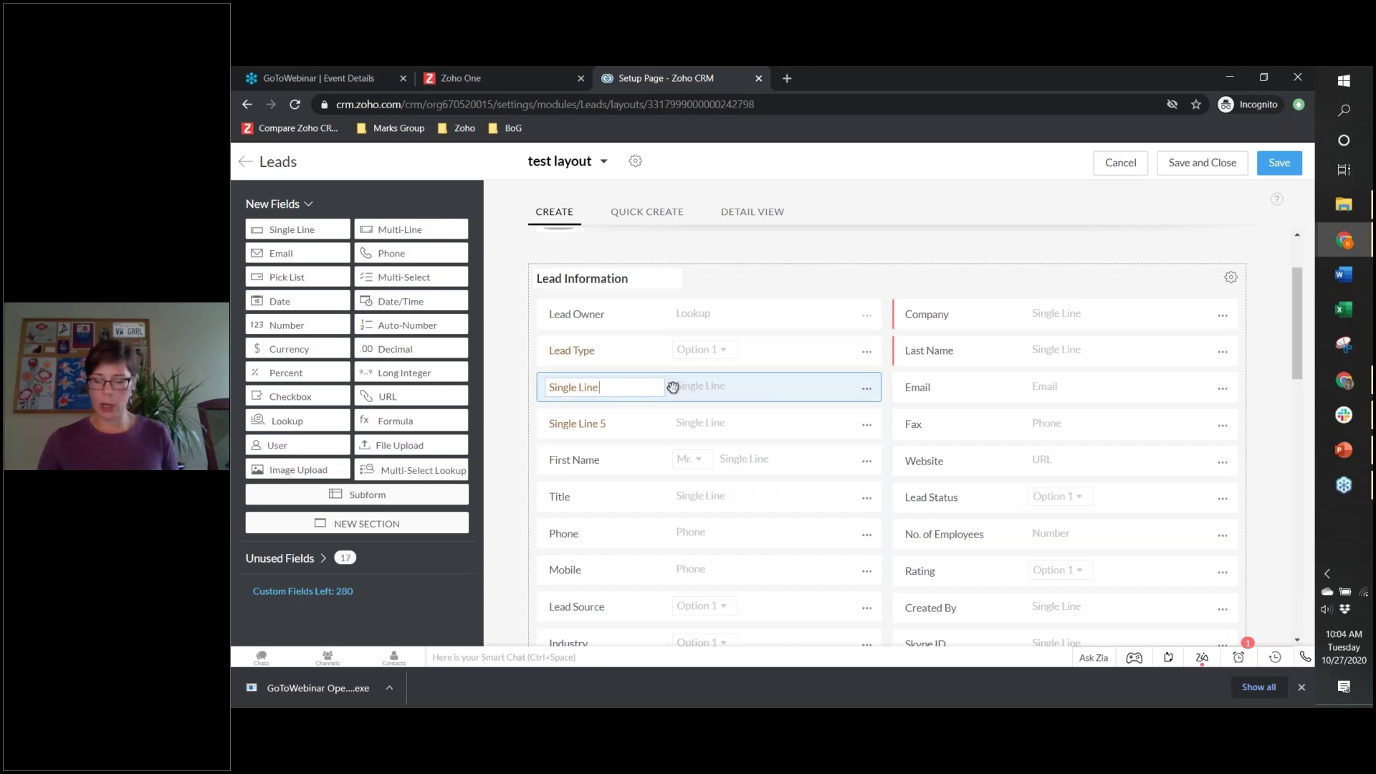
{"action": "key", "text": "BackSpace"}
{"action": "key", "text": "BackSpace"}
{"action": "key", "text": "BackSpace"}
{"action": "key", "text": "BackSpace"}
{"action": "key", "text": "BackSpace"}
{"action": "key", "text": "BackSpace"}
{"action": "key", "text": "BackSpace"}
{"action": "key", "text": "BackSpace"}
{"action": "key", "text": "BackSpace"}
{"action": "key", "text": "BackSpace"}
{"action": "key", "text": "BackSpace"}
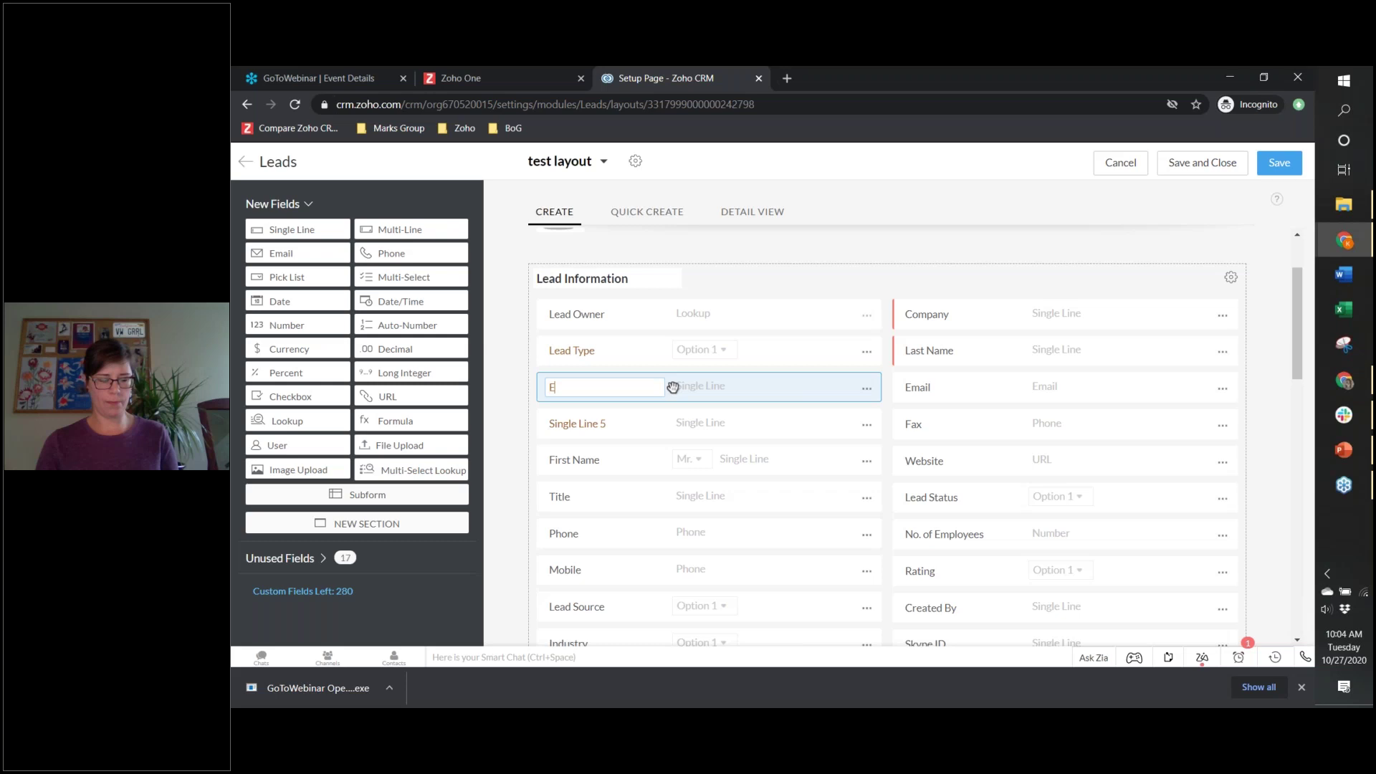
{"action": "type", "text": "Equipment"}
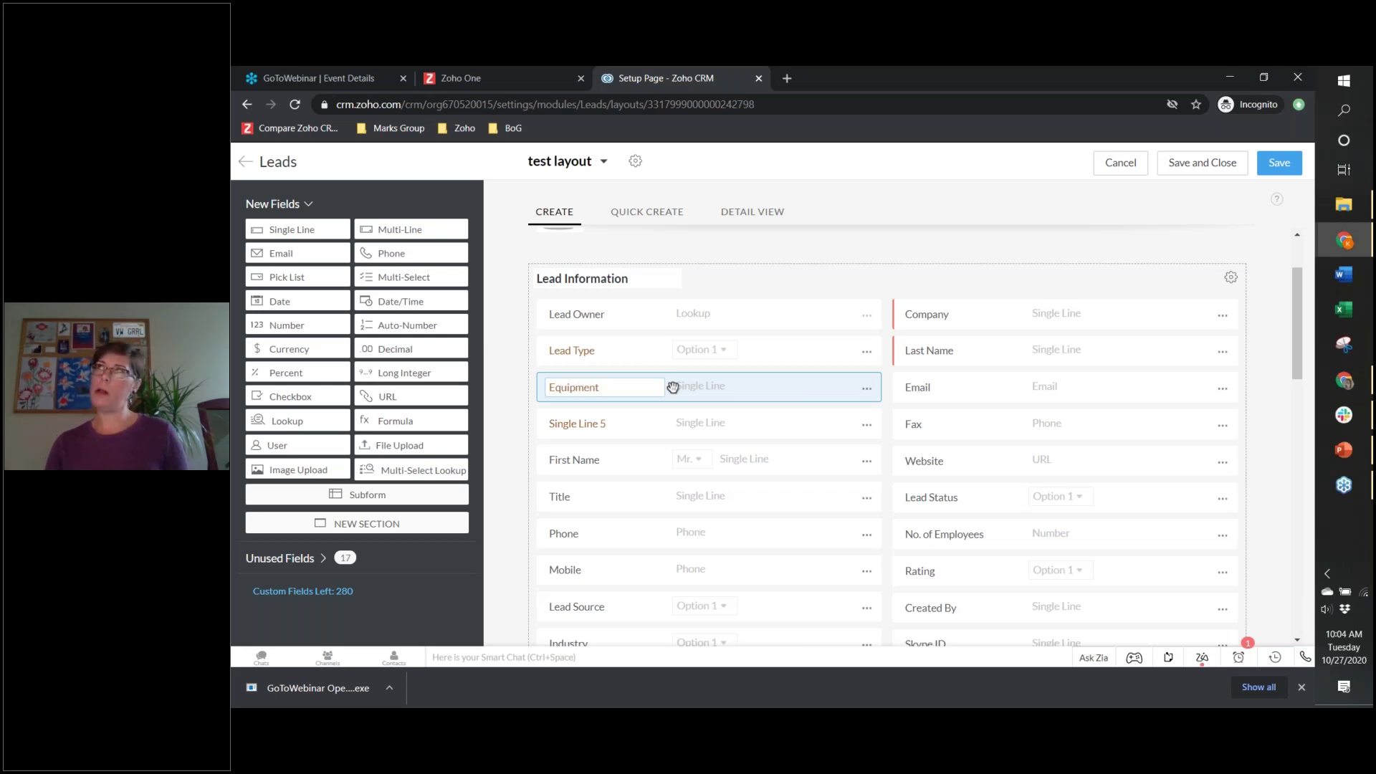
{"action": "type", "text": " Ma"}
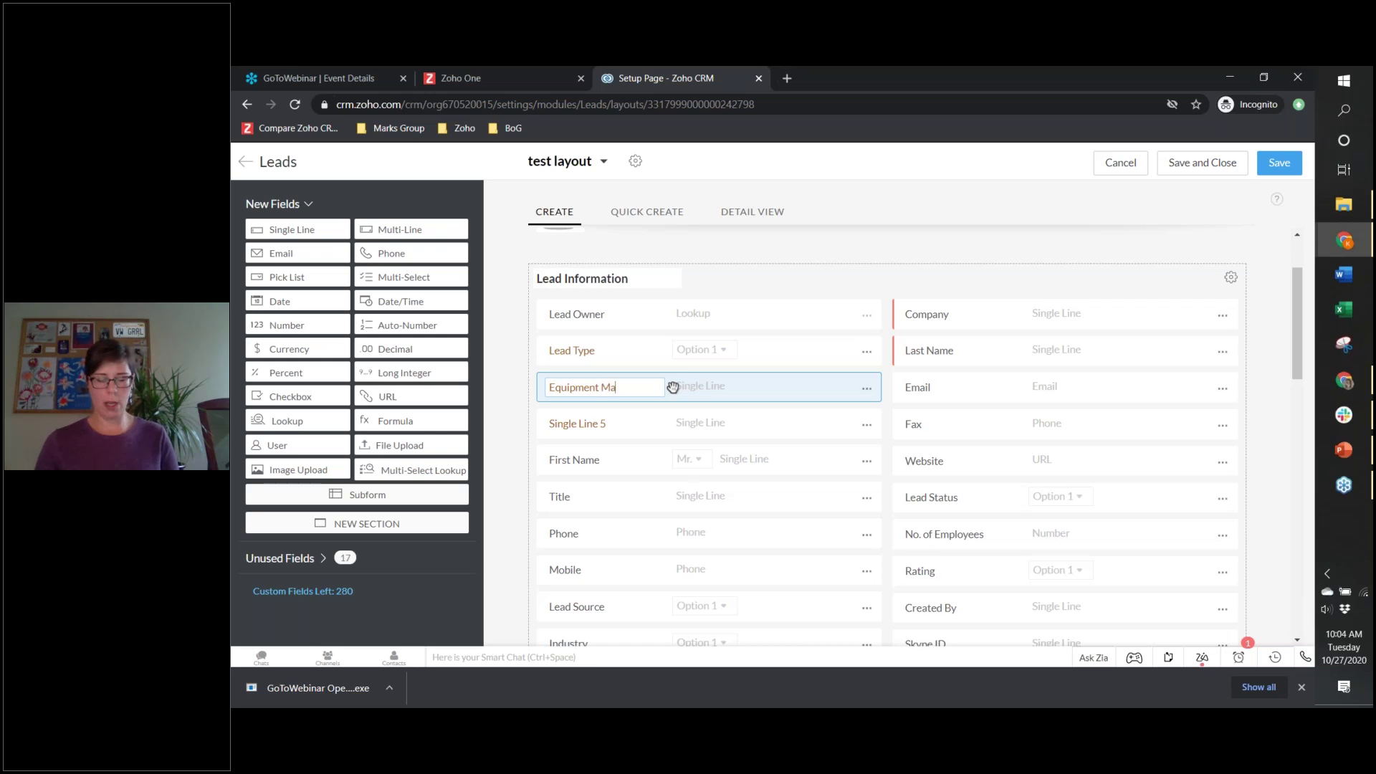
{"action": "type", "text": "ke"}
Step: Rename the Single Line 5 field as "Region", and save and close the layout
{"action": "left_click", "coordinate": [644, 424]}
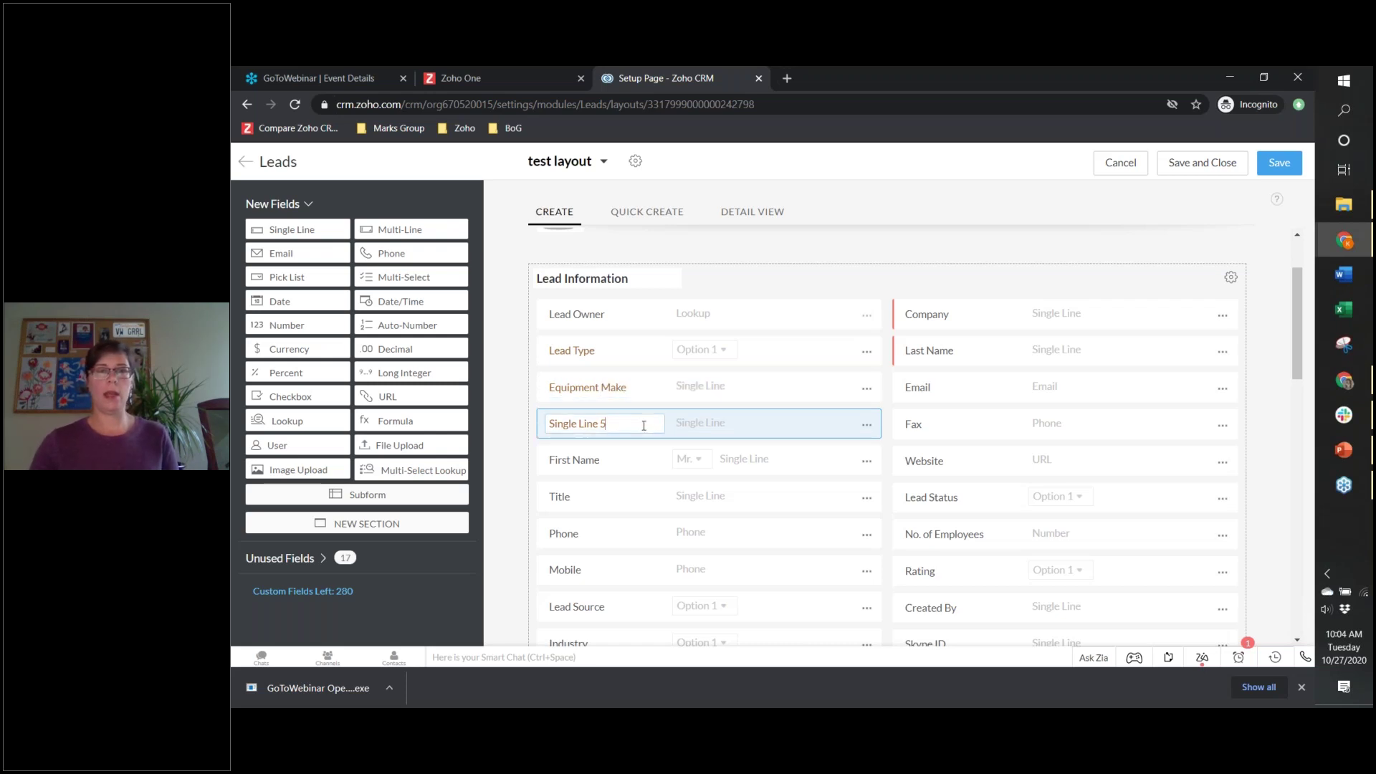
{"action": "key", "text": "BackSpace"}
{"action": "key", "text": "BackSpace"}
{"action": "key", "text": "BackSpace"}
{"action": "key", "text": "BackSpace"}
{"action": "key", "text": "BackSpace"}
{"action": "key", "text": "BackSpace"}
{"action": "key", "text": "BackSpace"}
{"action": "key", "text": "BackSpace"}
{"action": "key", "text": "BackSpace"}
{"action": "key", "text": "BackSpace"}
{"action": "key", "text": "BackSpace"}
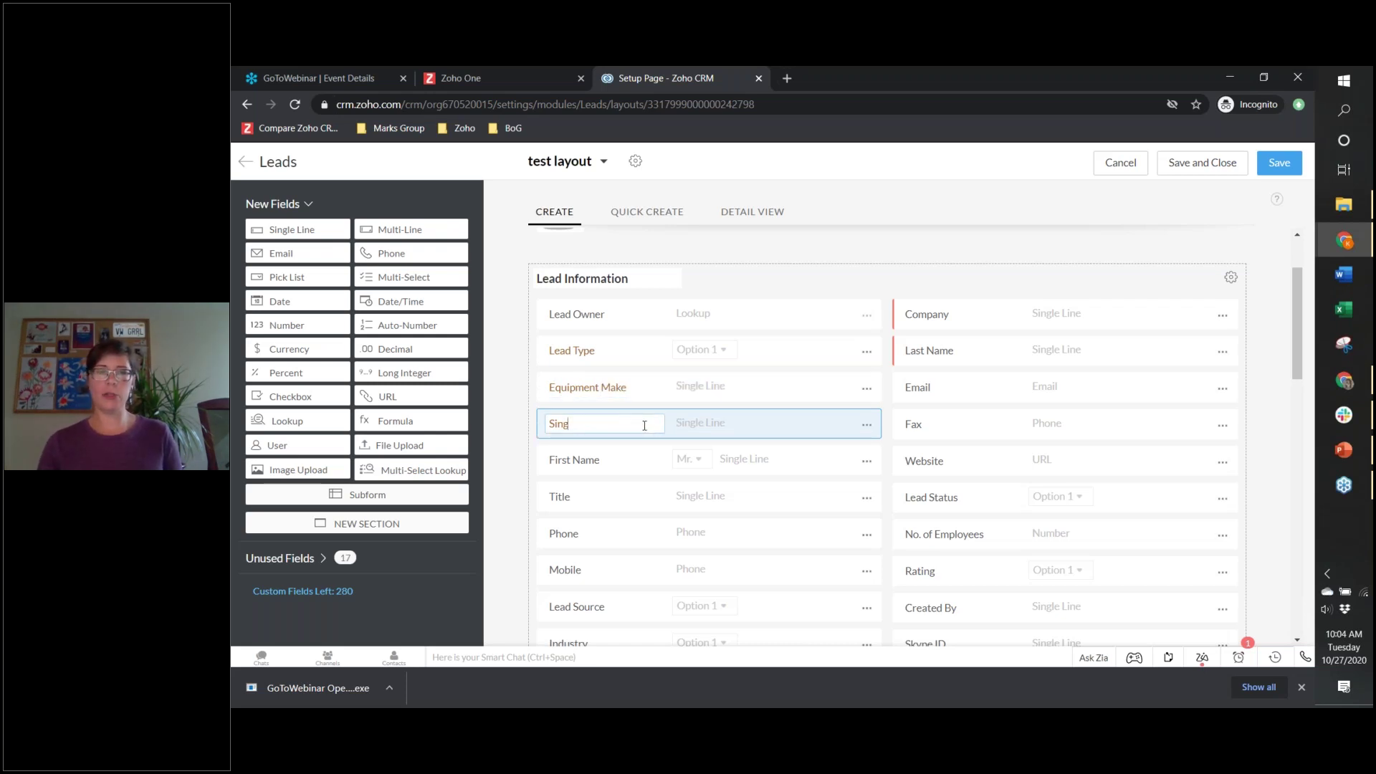
{"action": "type", "text": "Regio"}
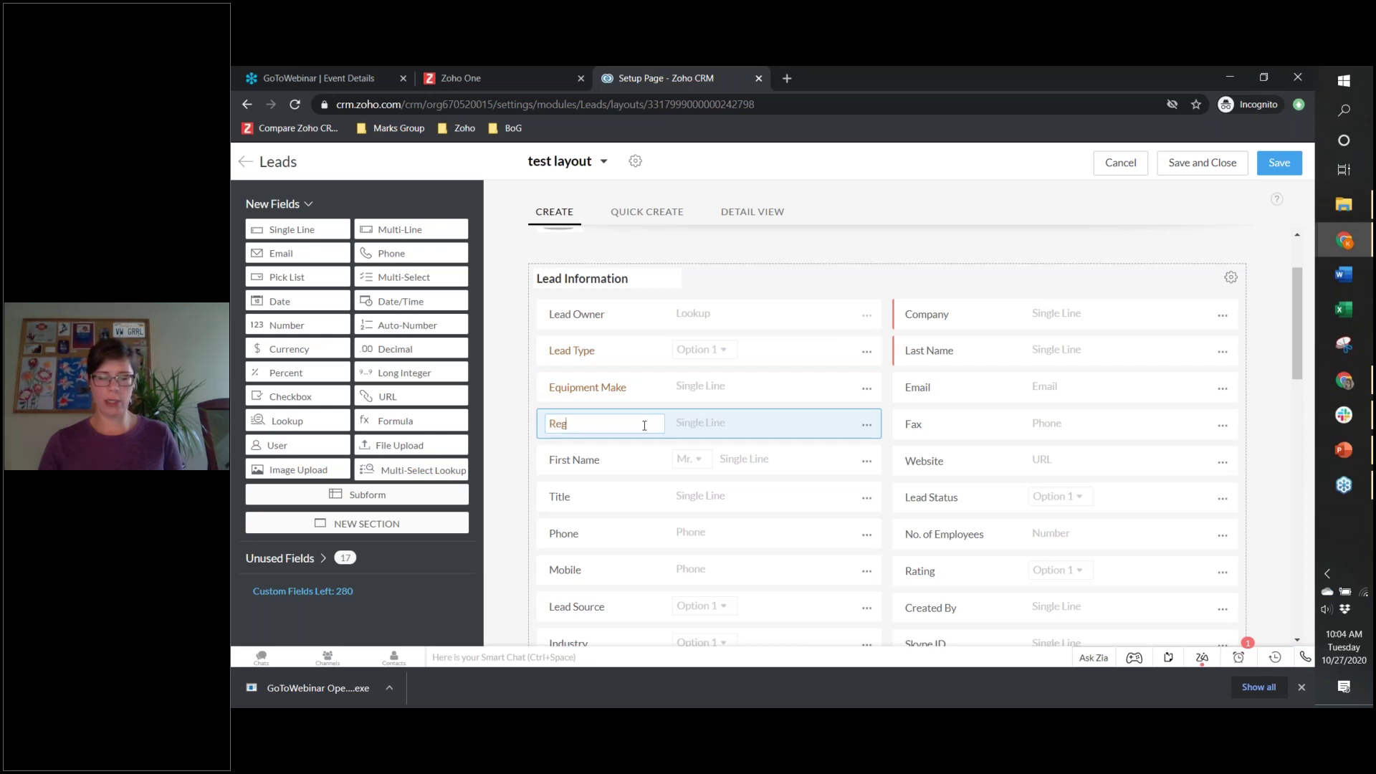
{"action": "left_click", "coordinate": [1017, 246]}
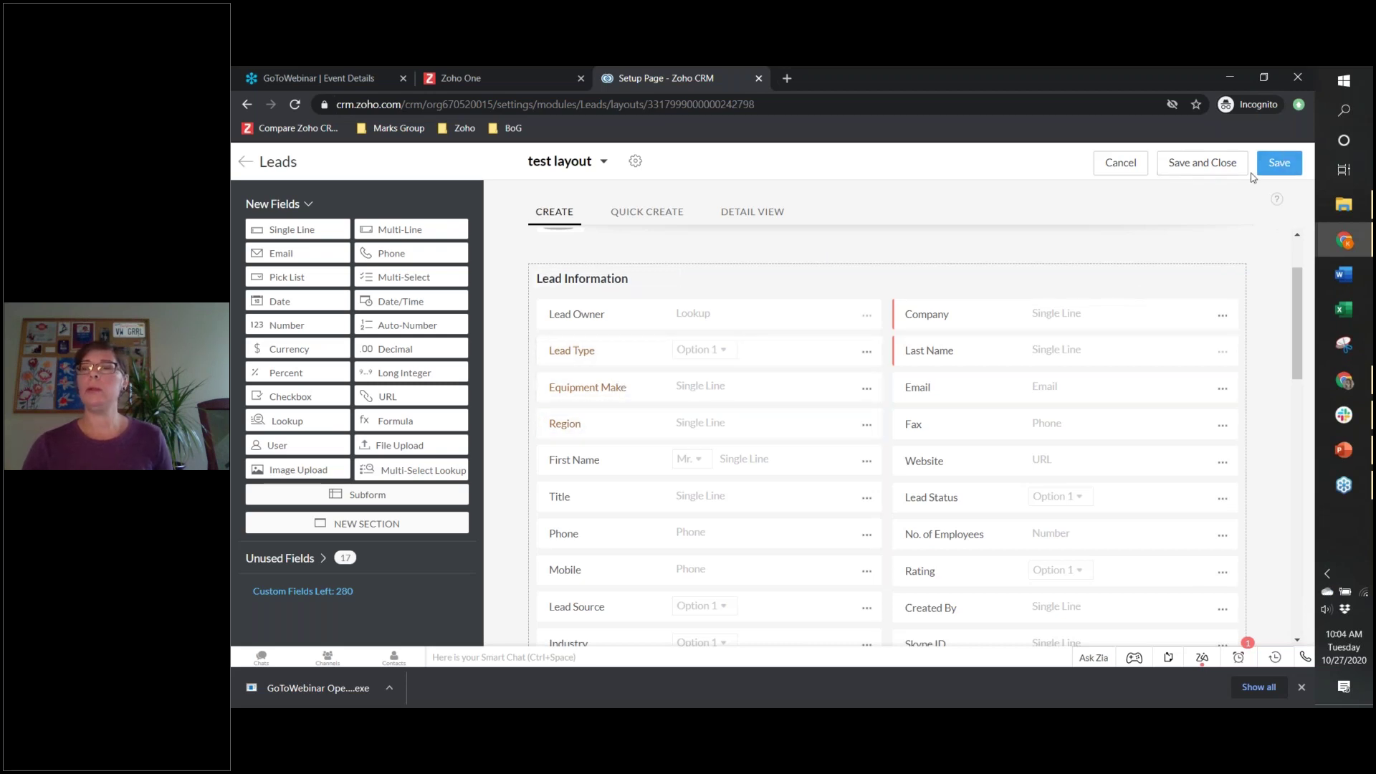
{"action": "left_click", "coordinate": [1213, 162]}
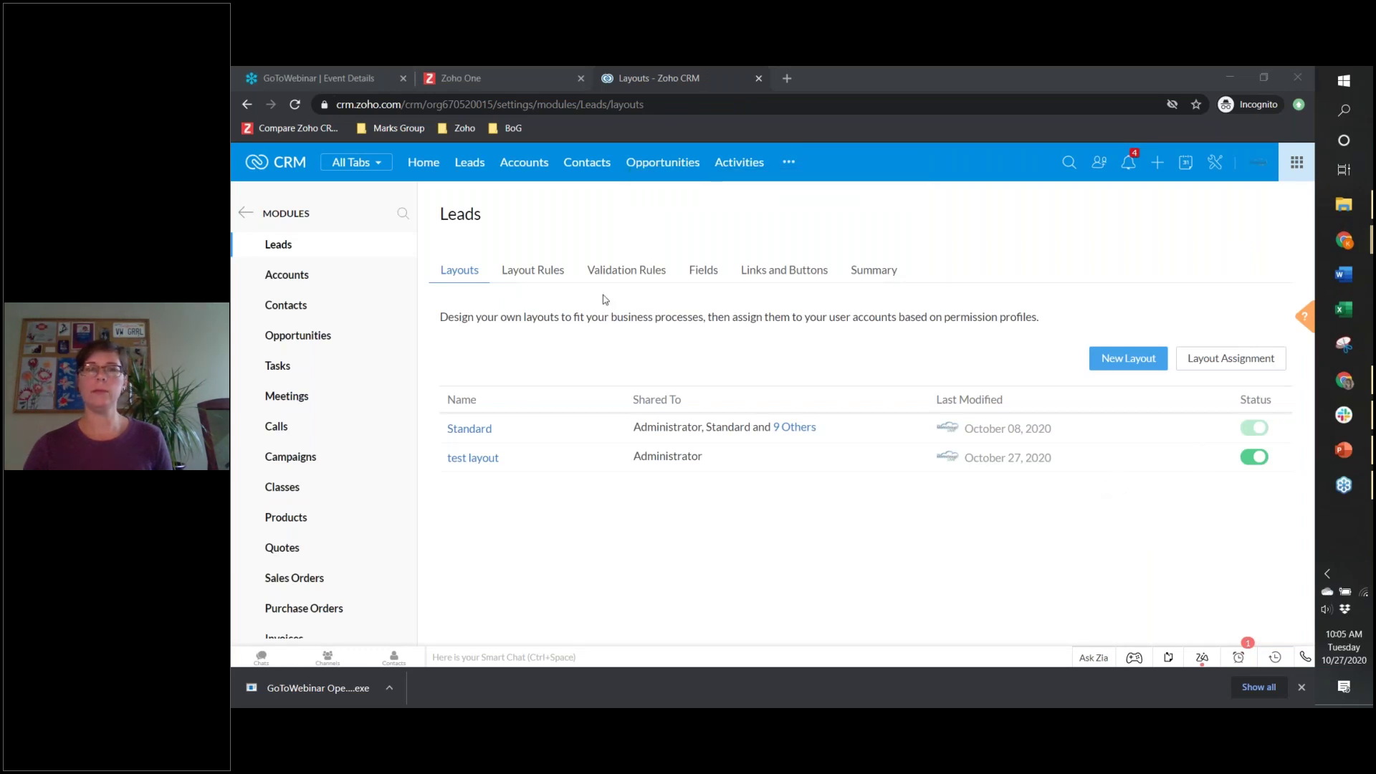
{"action": "left_click", "coordinate": [528, 396]}
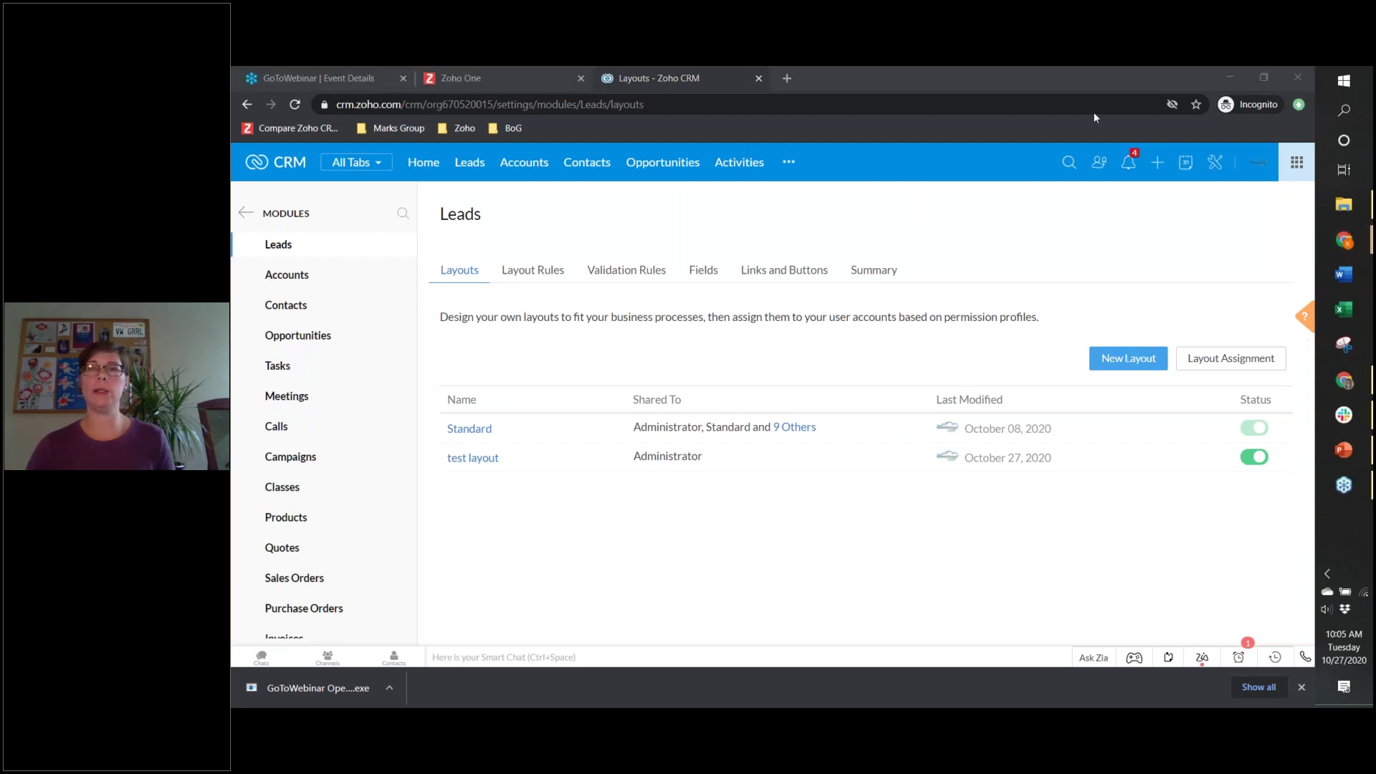
Step: Open the Leads layout rules and filter them to "test layout"
{"action": "left_click", "coordinate": [526, 279]}
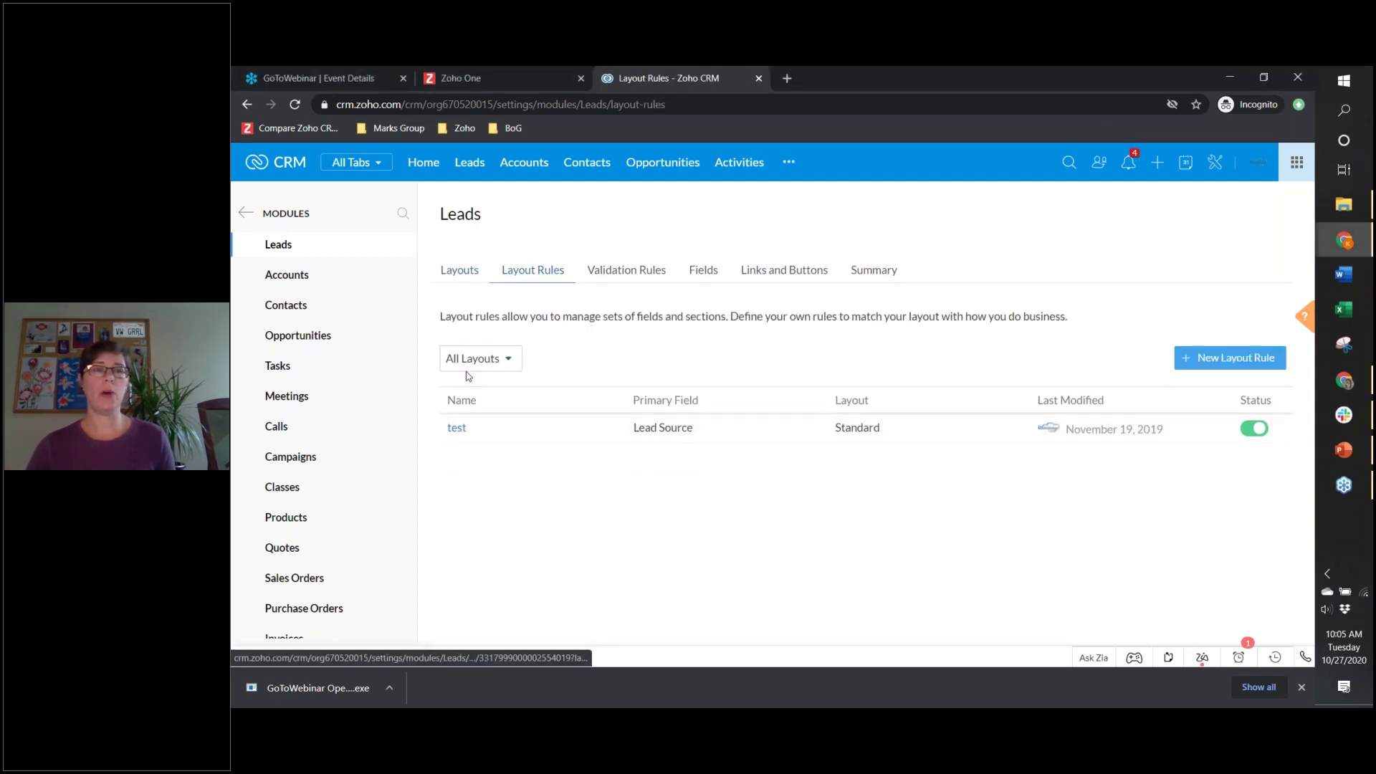
{"action": "left_click", "coordinate": [488, 366]}
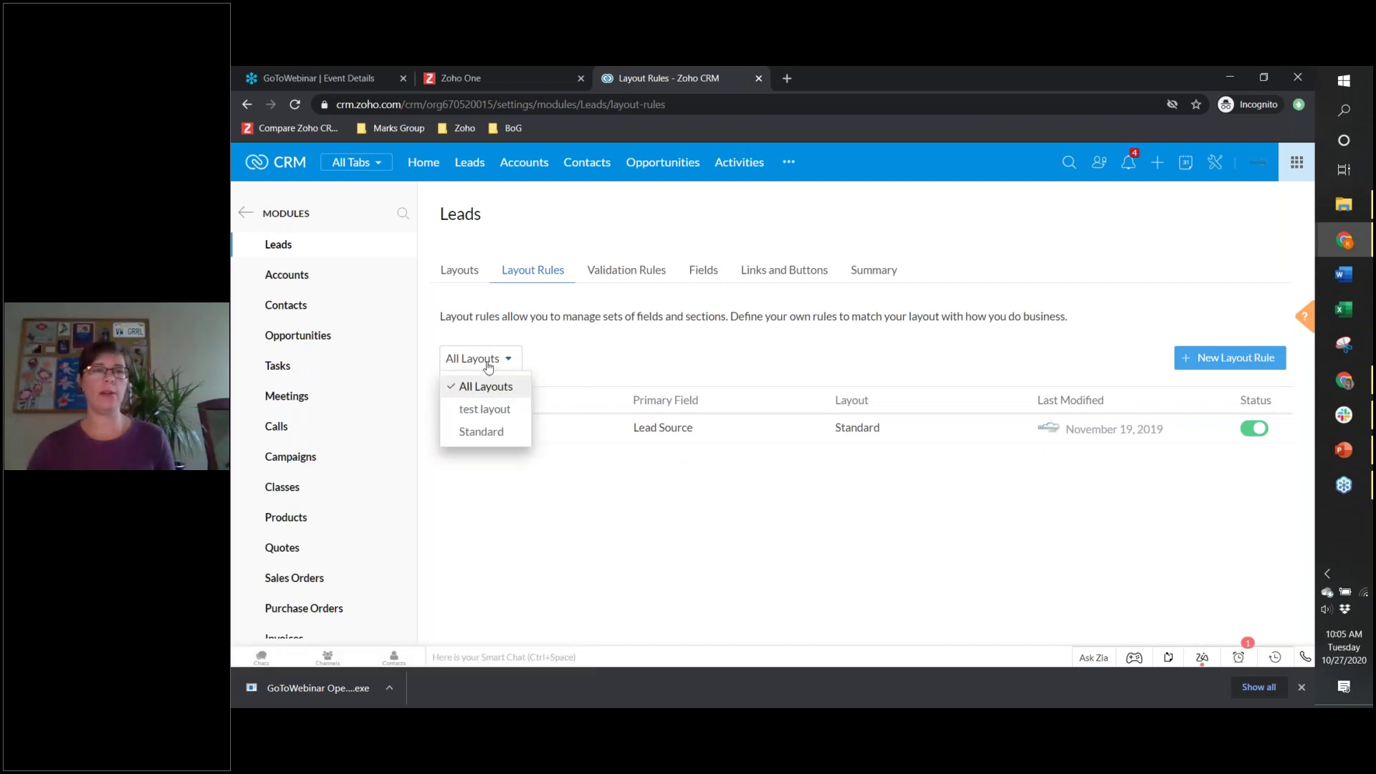
{"action": "left_click", "coordinate": [493, 410]}
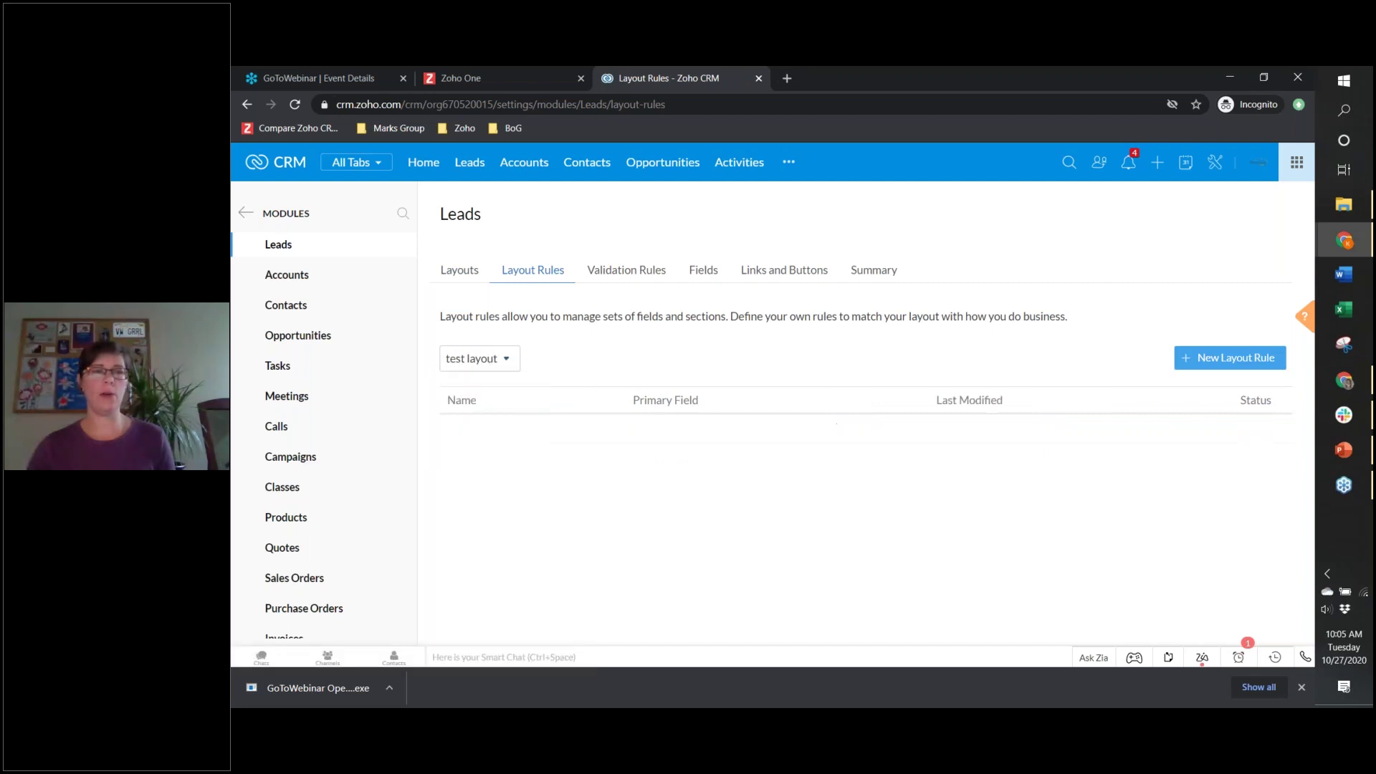
Step: Start a new layout rule named "Lead Type", described as "When Lead type is Manufacturer show make and when lead type is distributor show region."
{"action": "left_click", "coordinate": [1243, 366]}
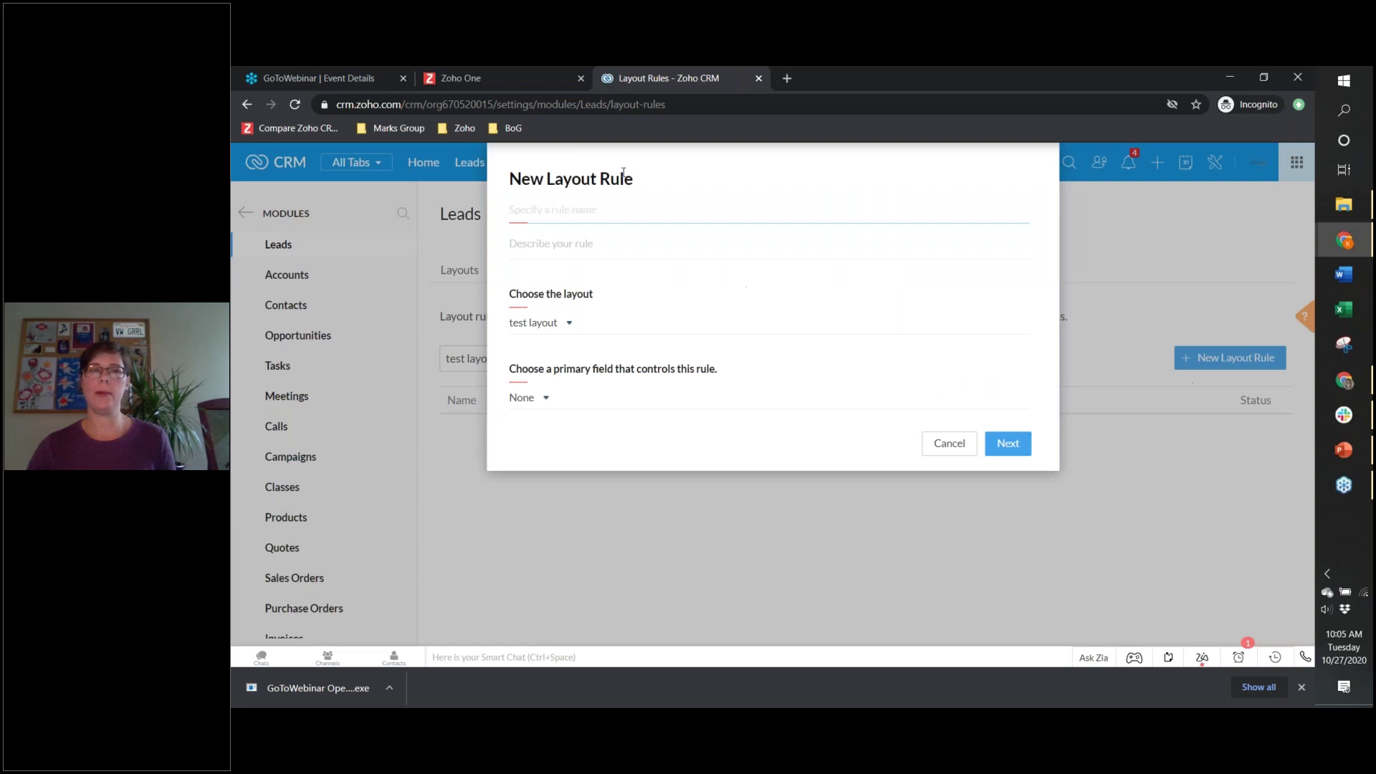
{"action": "left_click", "coordinate": [633, 216]}
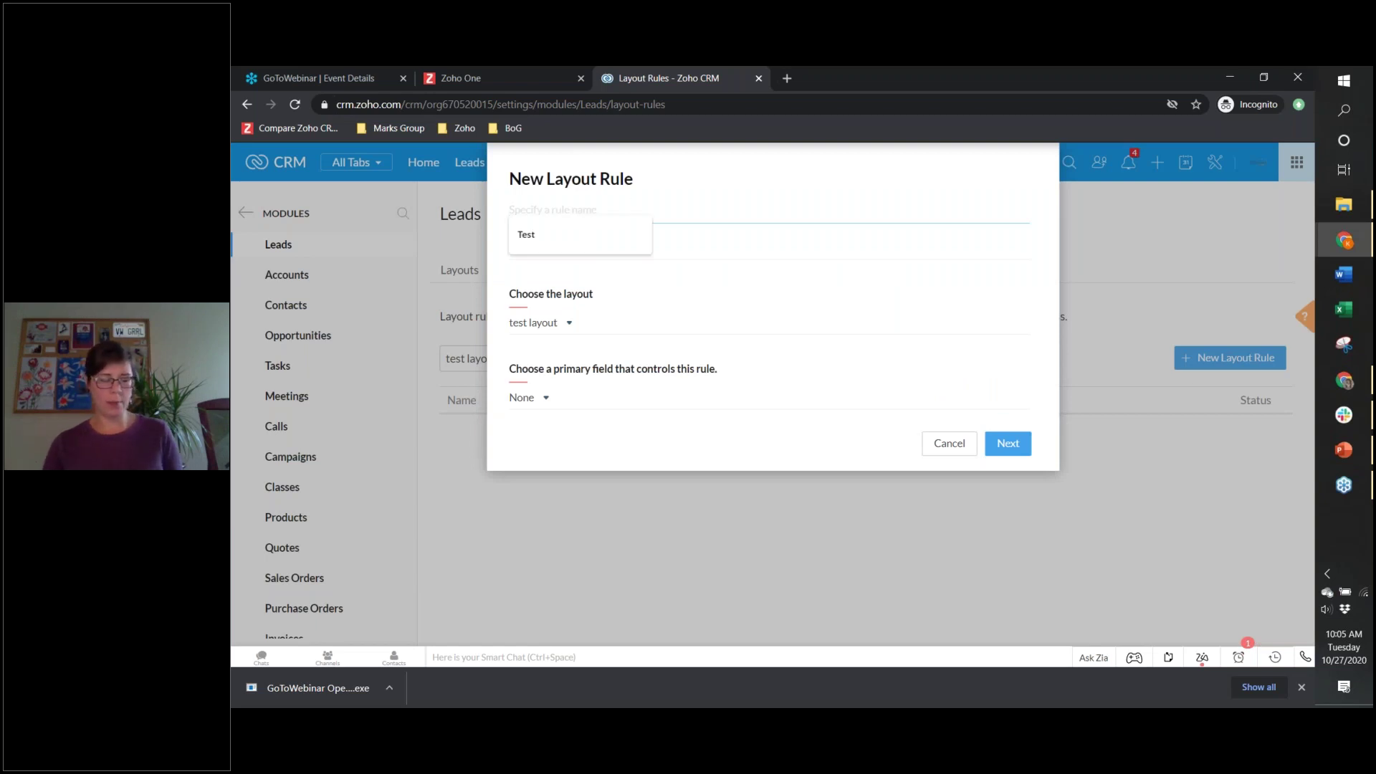
{"action": "type", "text": "Lead Type"}
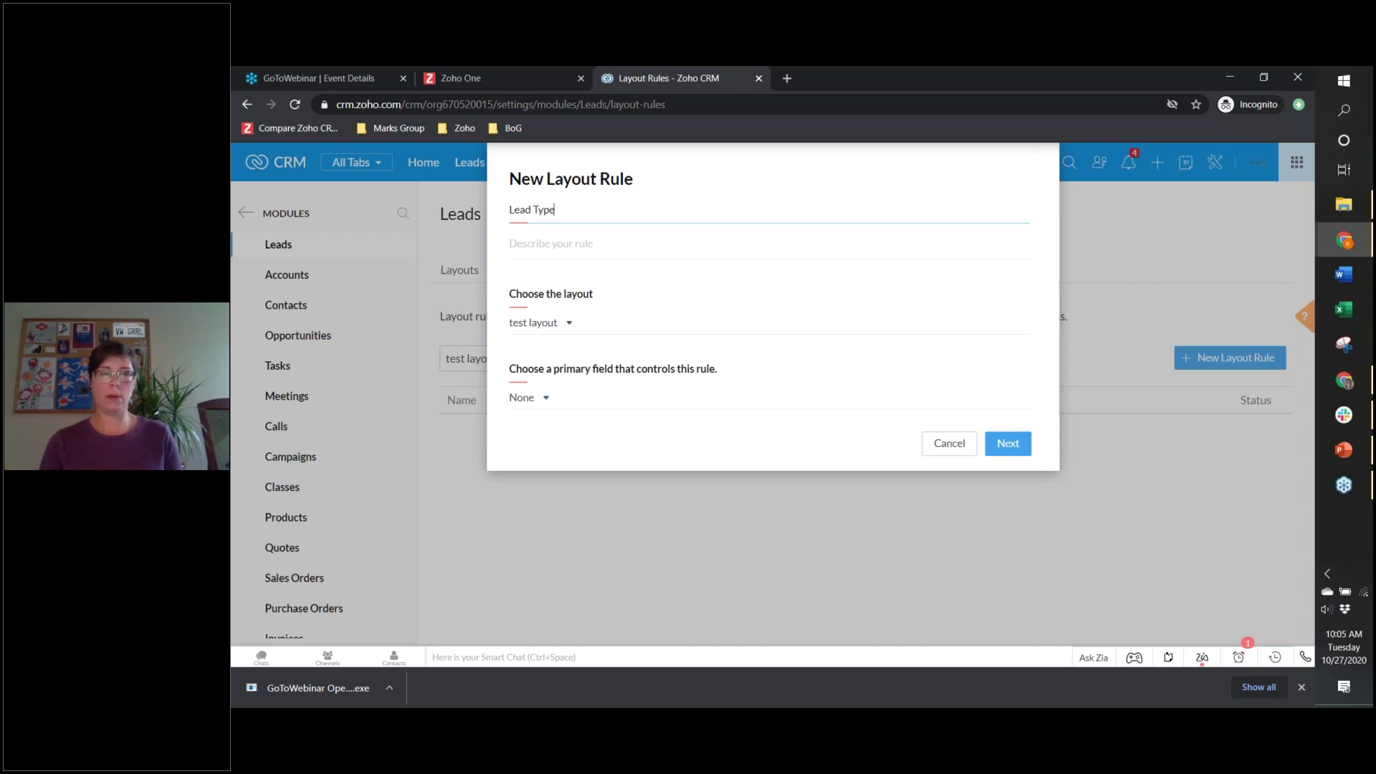
{"action": "left_click", "coordinate": [632, 248]}
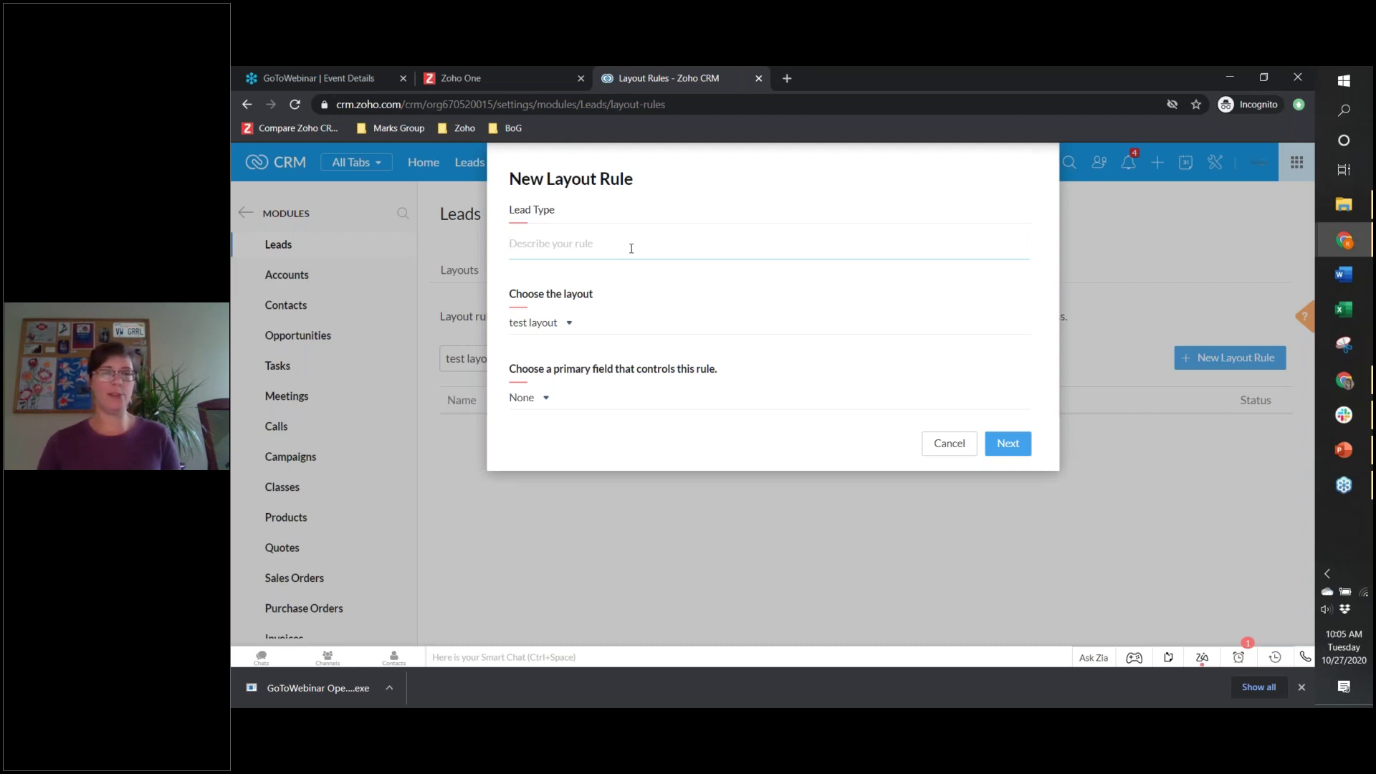
{"action": "type", "text": "When Le"}
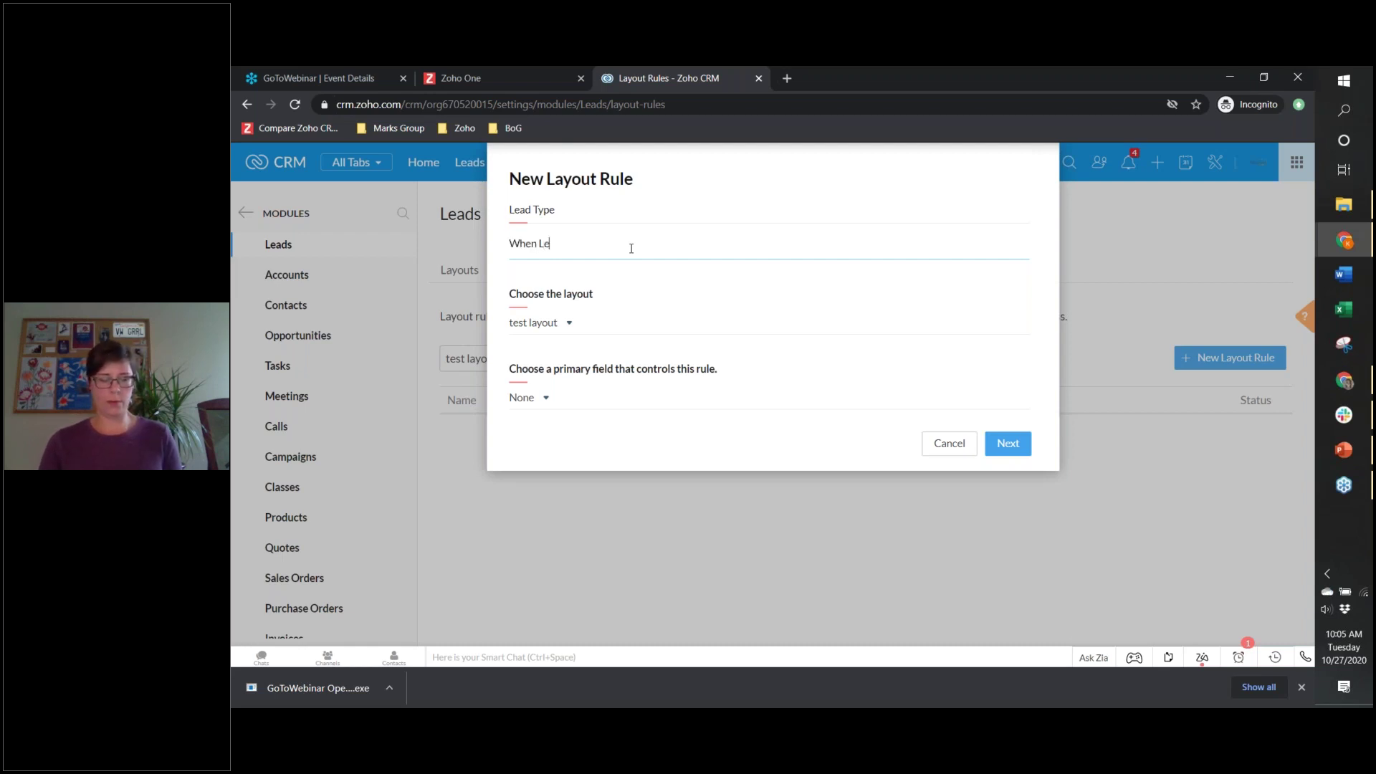
{"action": "type", "text": "ad type"}
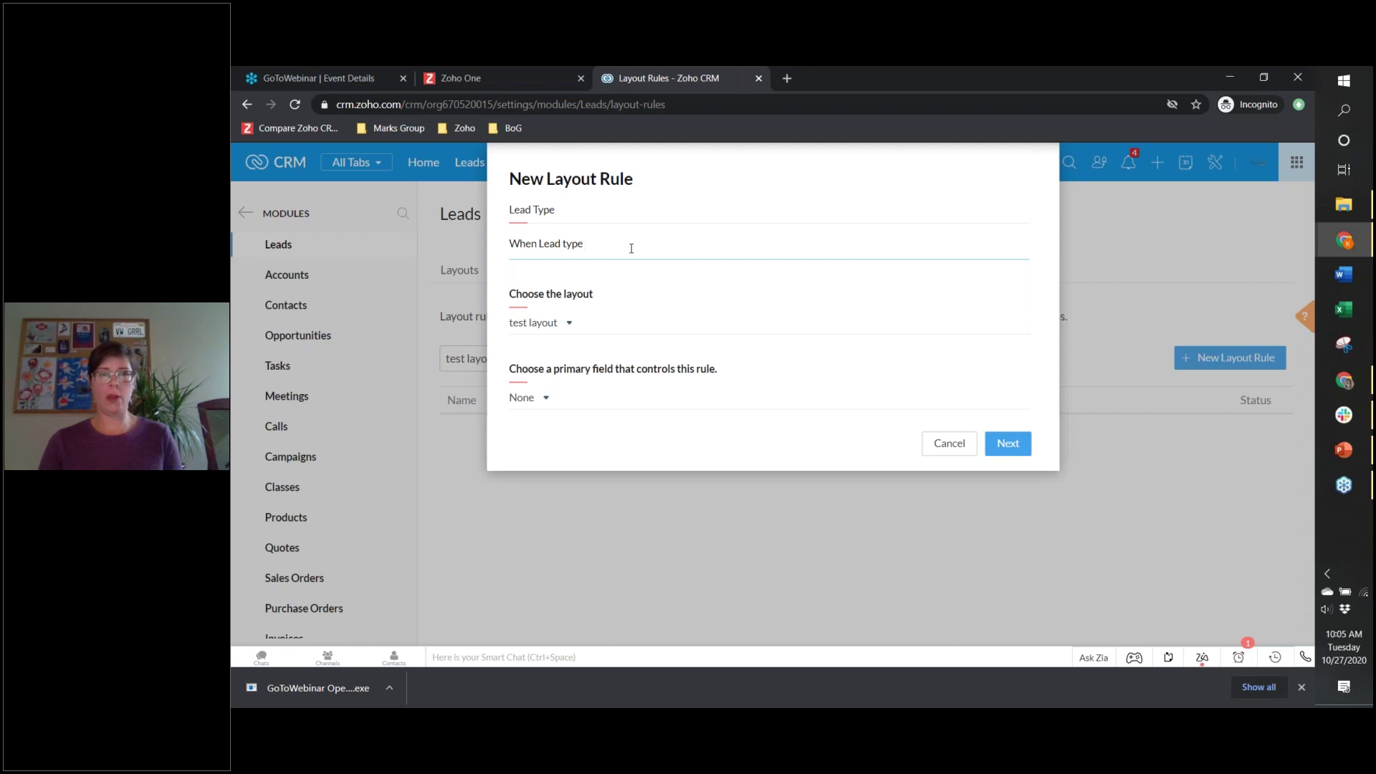
{"action": "type", "text": " is"}
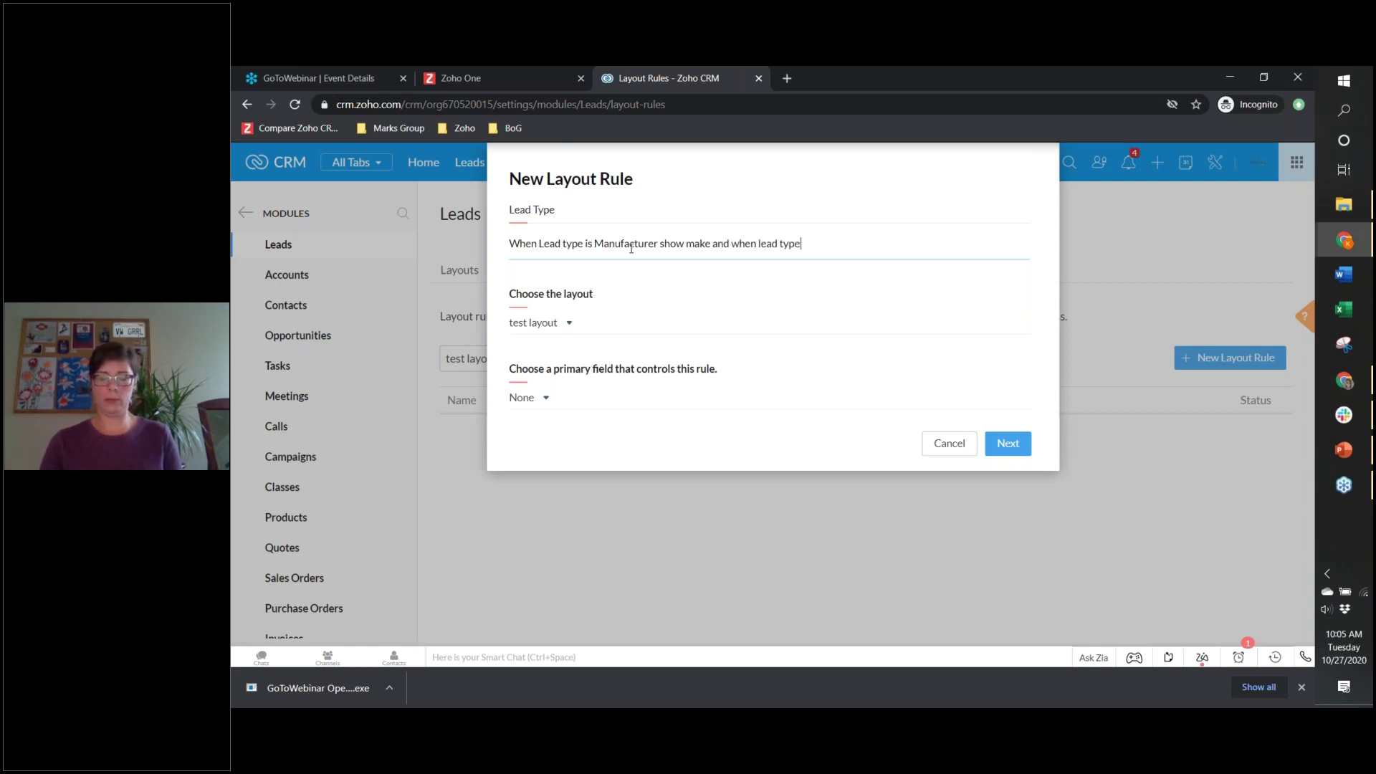
{"action": "type", "text": "is distributor show region."}
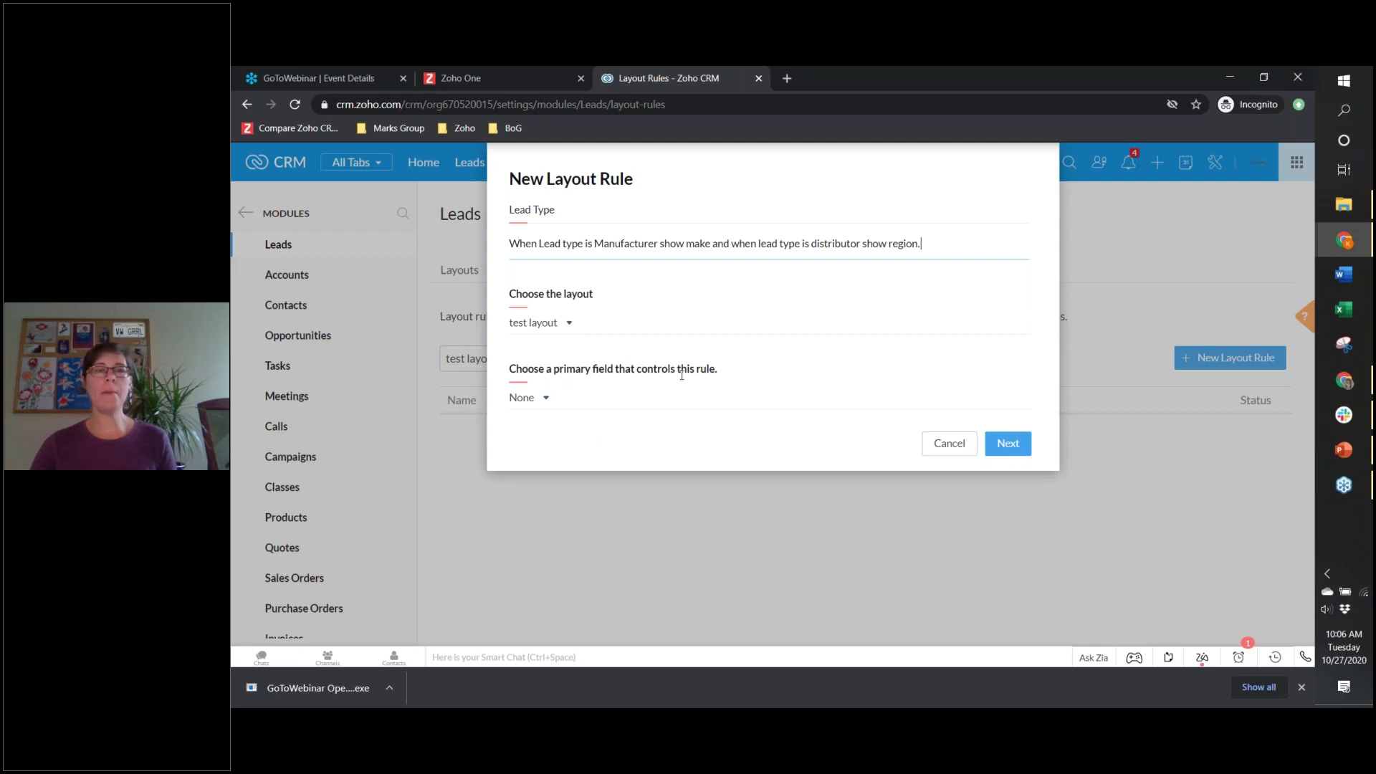
Step: Make Lead Type the rule's primary field with the initiating condition "is Manufacturer", and continue to the rule's flow
{"action": "left_click", "coordinate": [545, 399]}
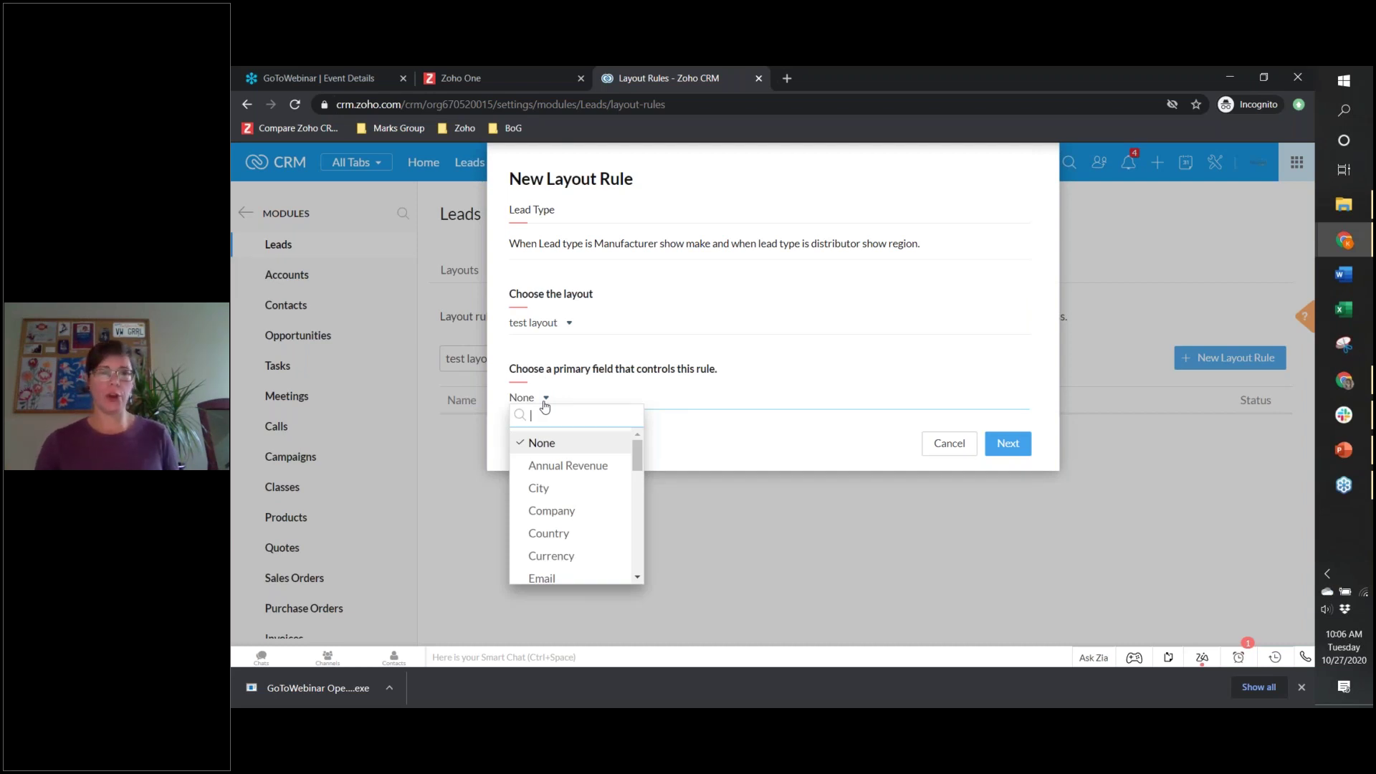
{"action": "type", "text": "lea"}
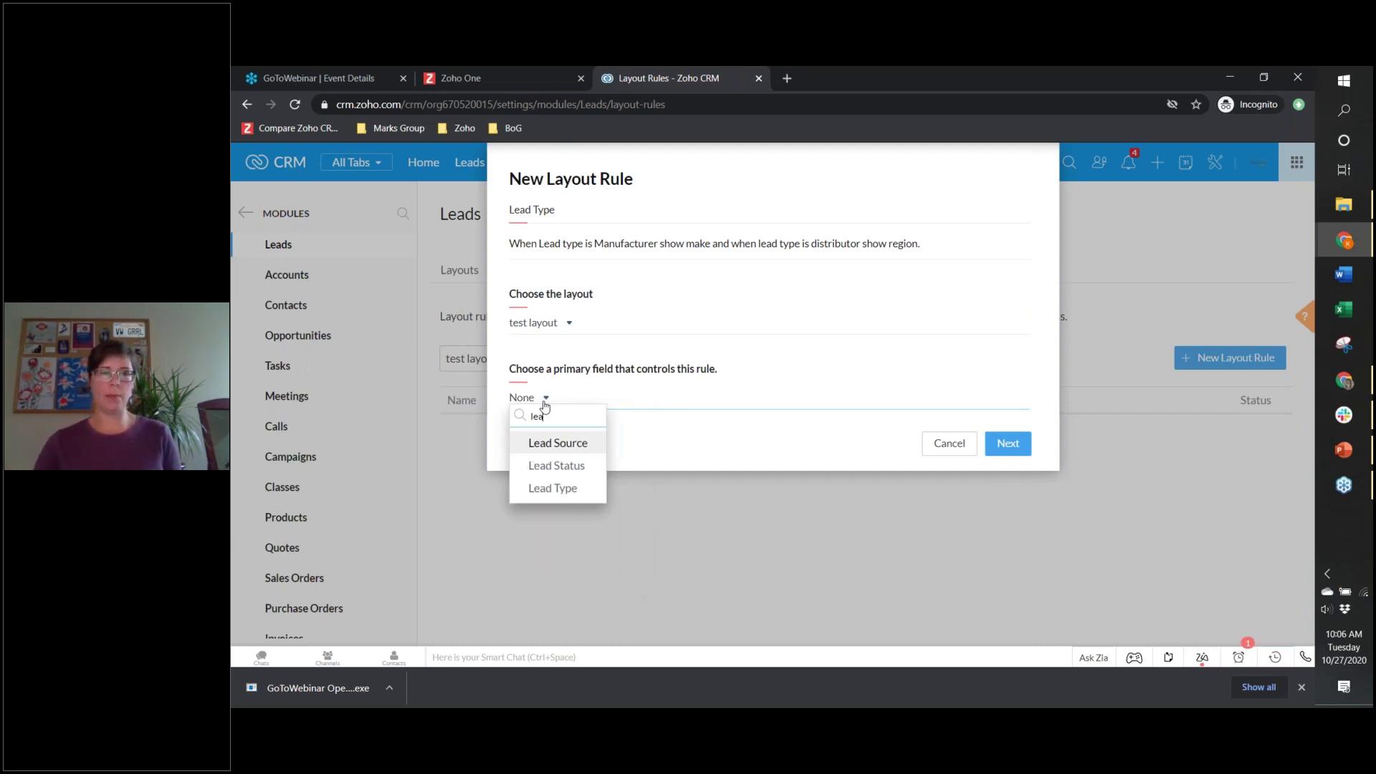
{"action": "left_click", "coordinate": [564, 492]}
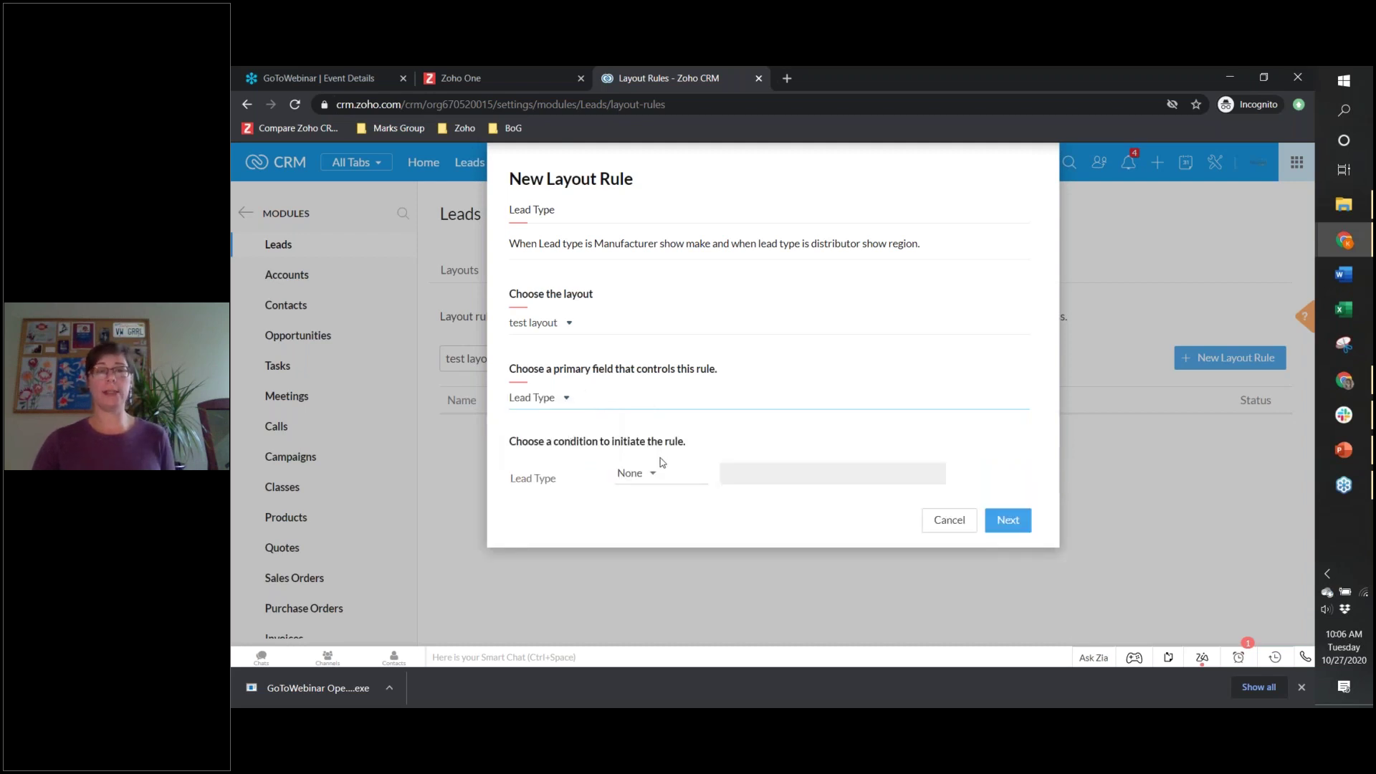
{"action": "left_click", "coordinate": [647, 478]}
{"action": "left_click", "coordinate": [643, 522]}
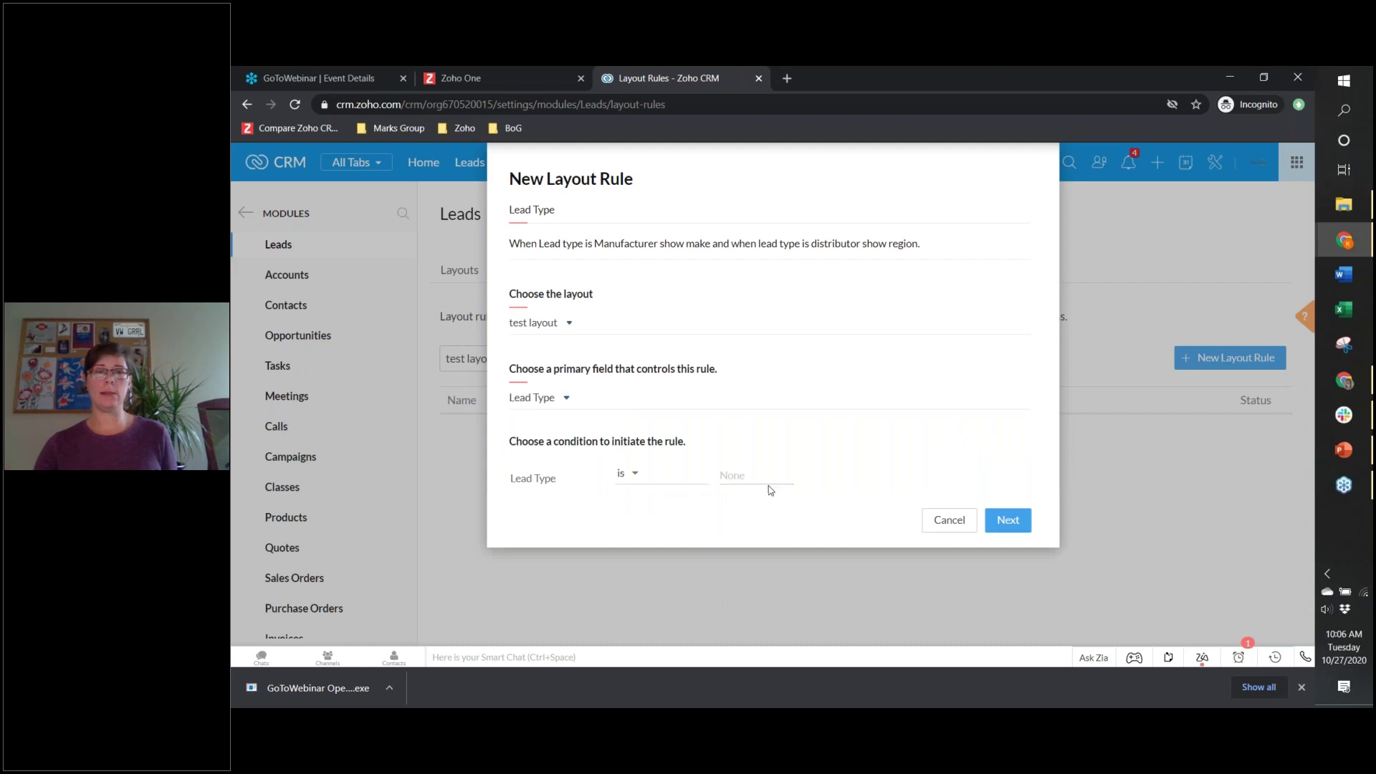
{"action": "left_click", "coordinate": [768, 479]}
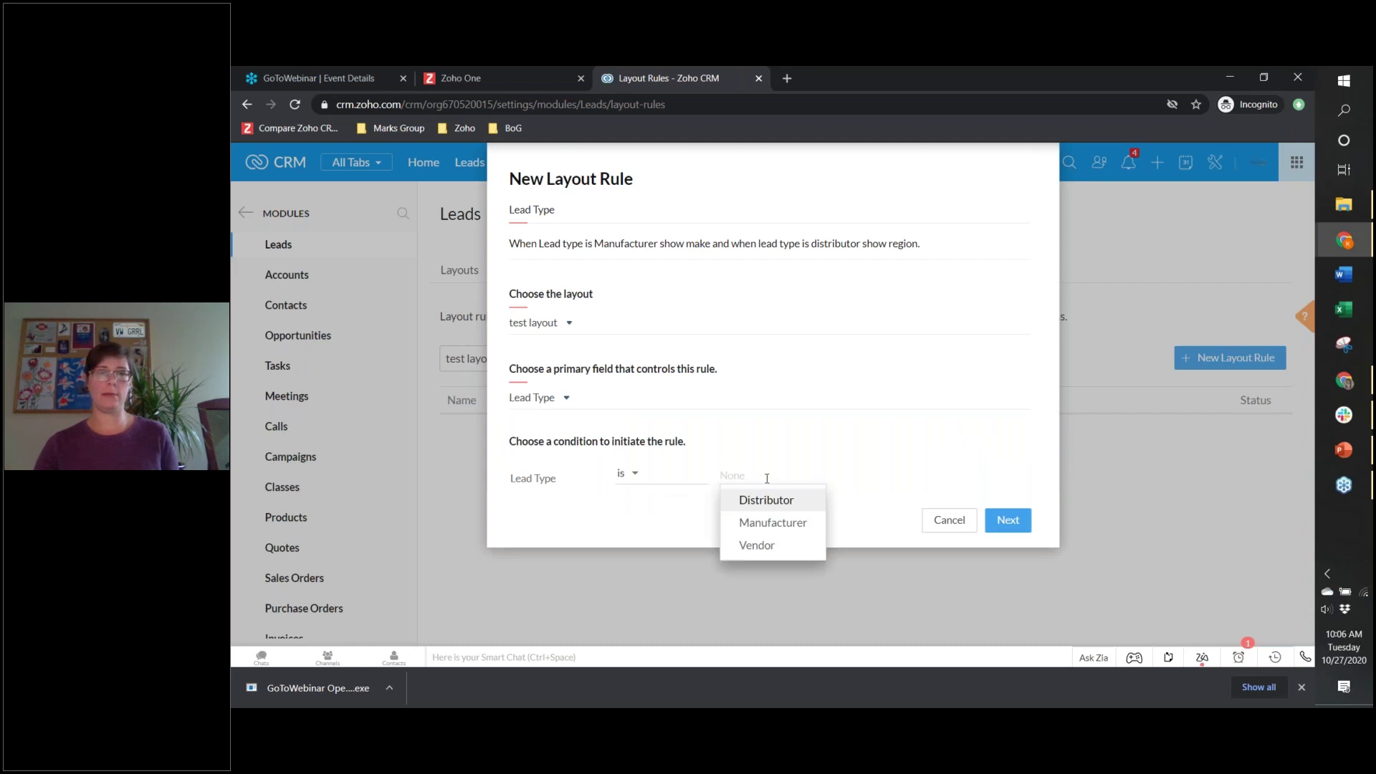
{"action": "left_click", "coordinate": [779, 525]}
{"action": "left_click", "coordinate": [995, 525]}
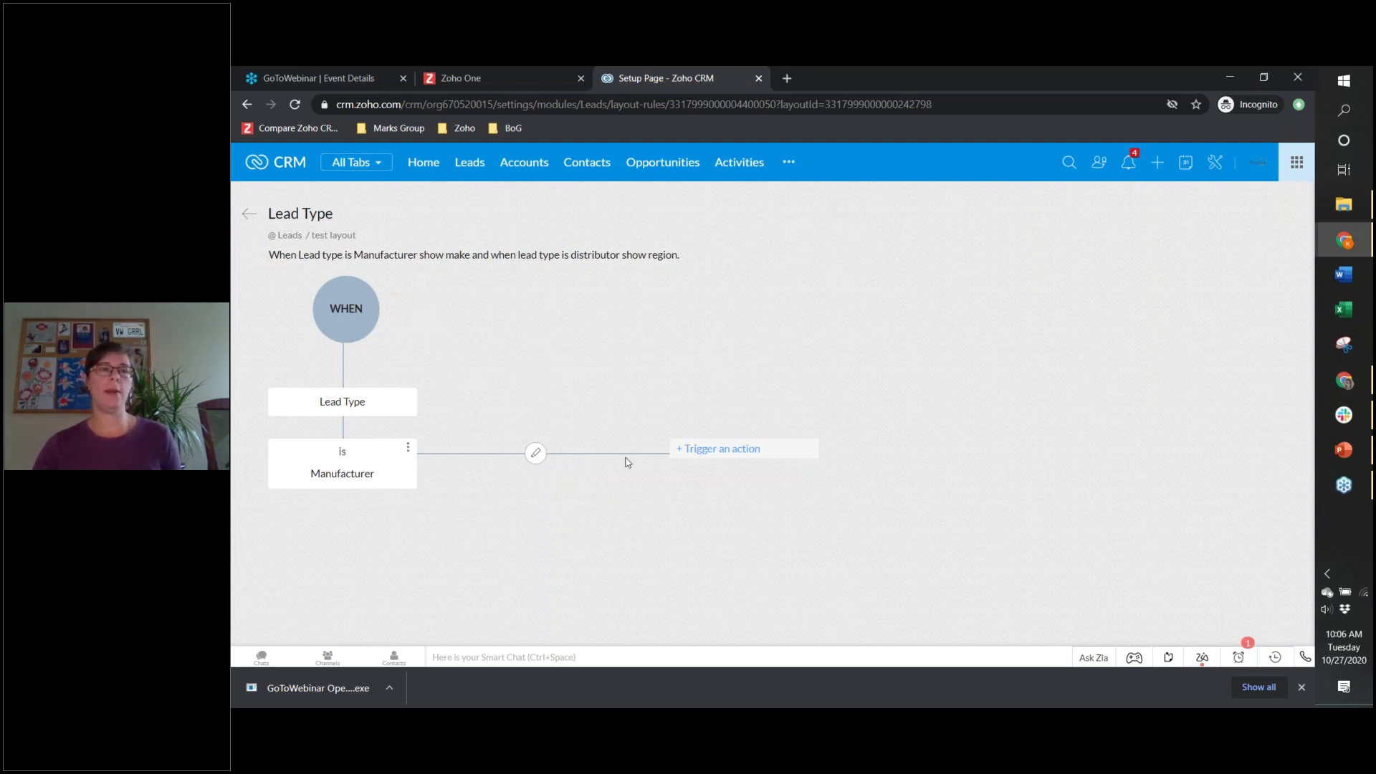
Step: Add a Show Fields action to the Manufacturer condition that shows the Equipment Make field, and save it
{"action": "left_click", "coordinate": [701, 450]}
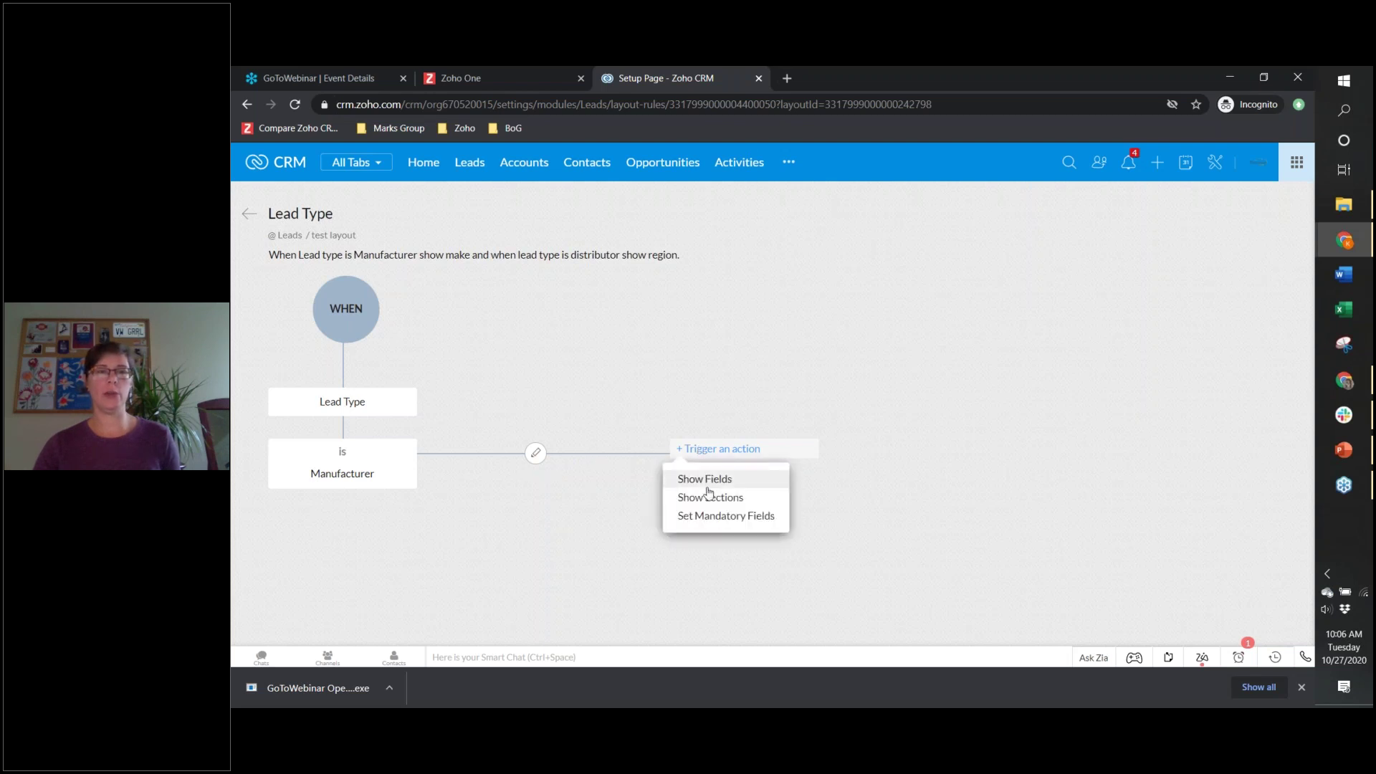
{"action": "left_click", "coordinate": [709, 486]}
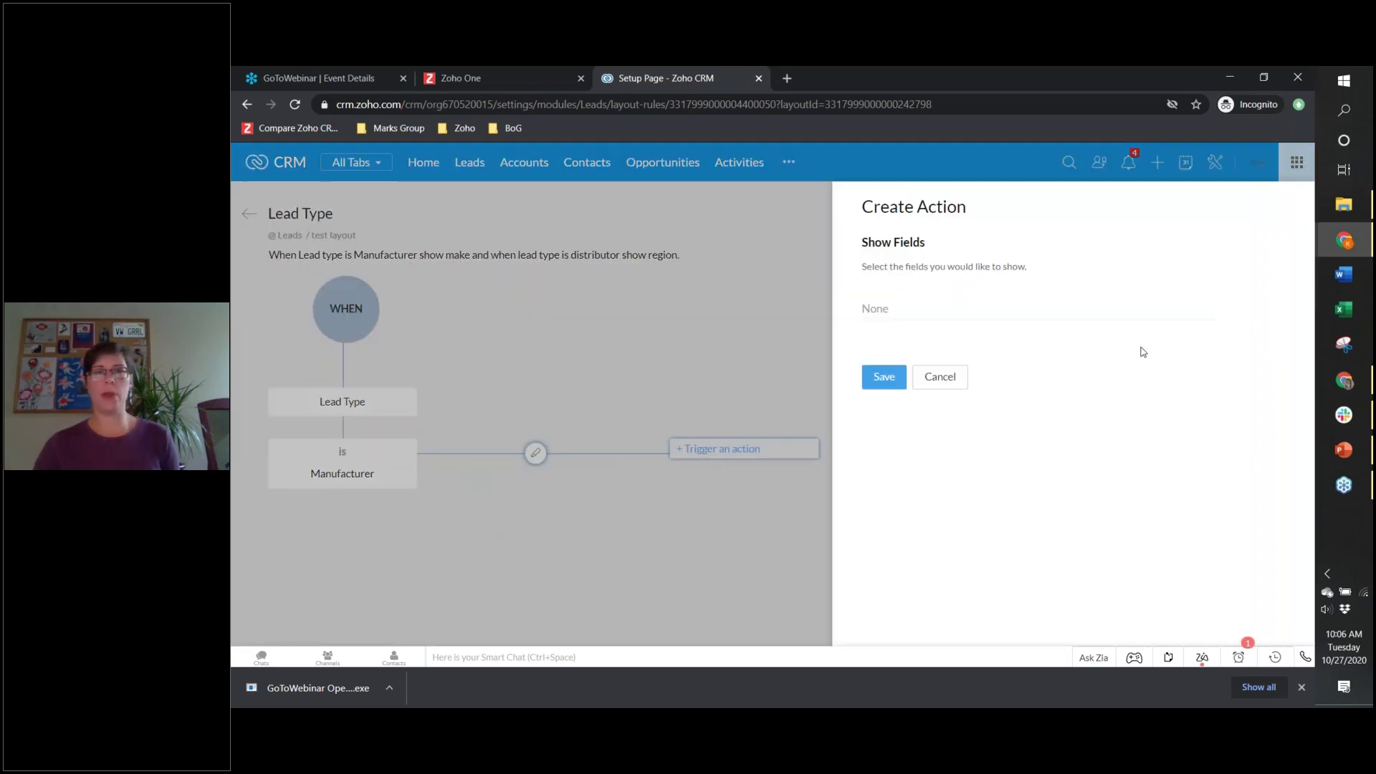
{"action": "left_click", "coordinate": [978, 306]}
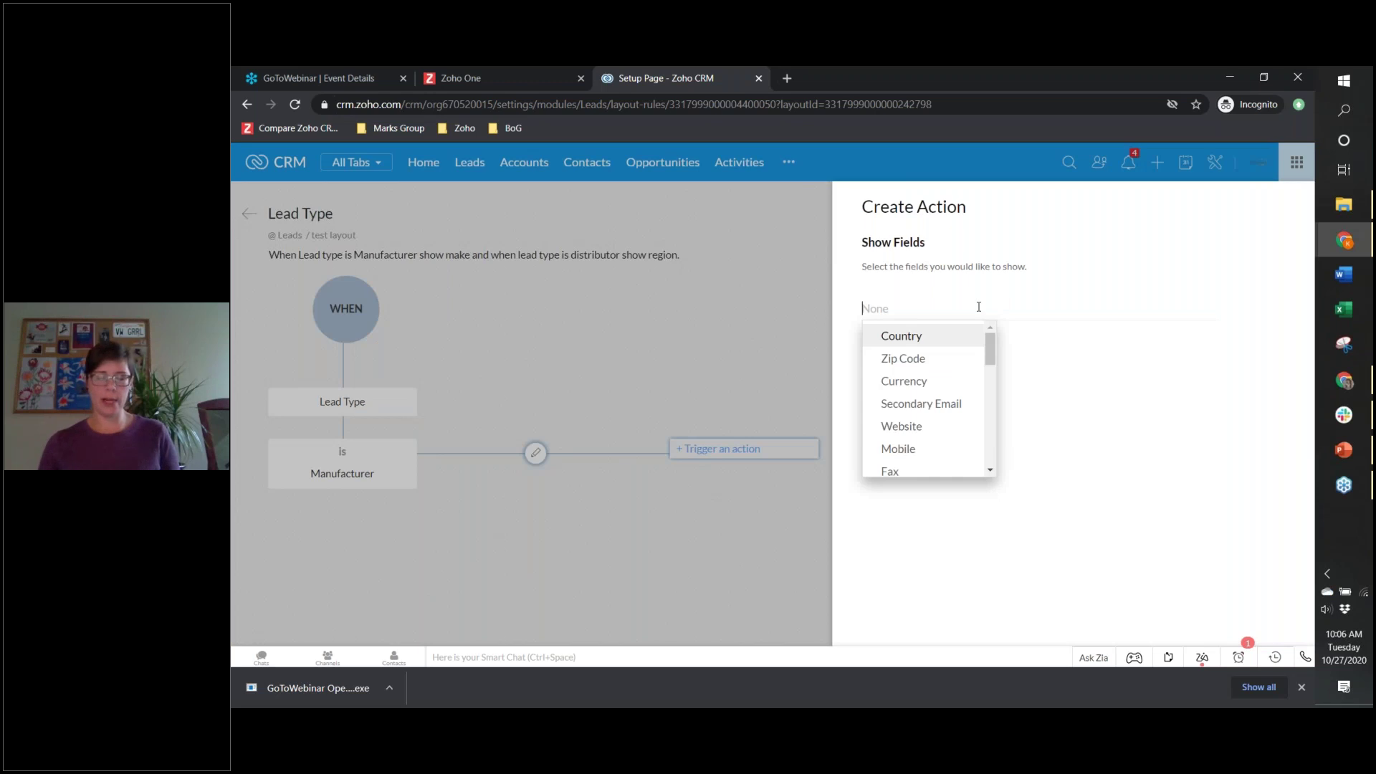
{"action": "type", "text": "mak"}
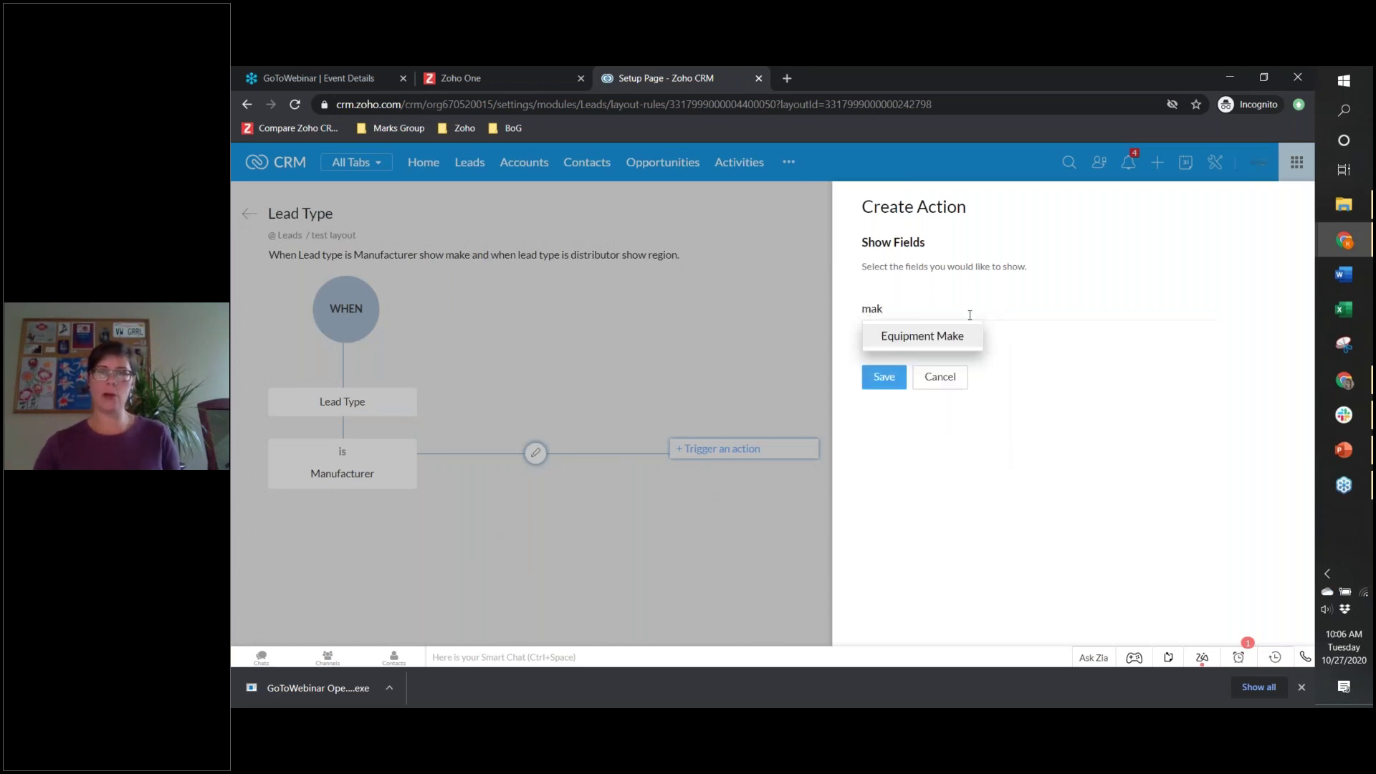
{"action": "left_click", "coordinate": [942, 340]}
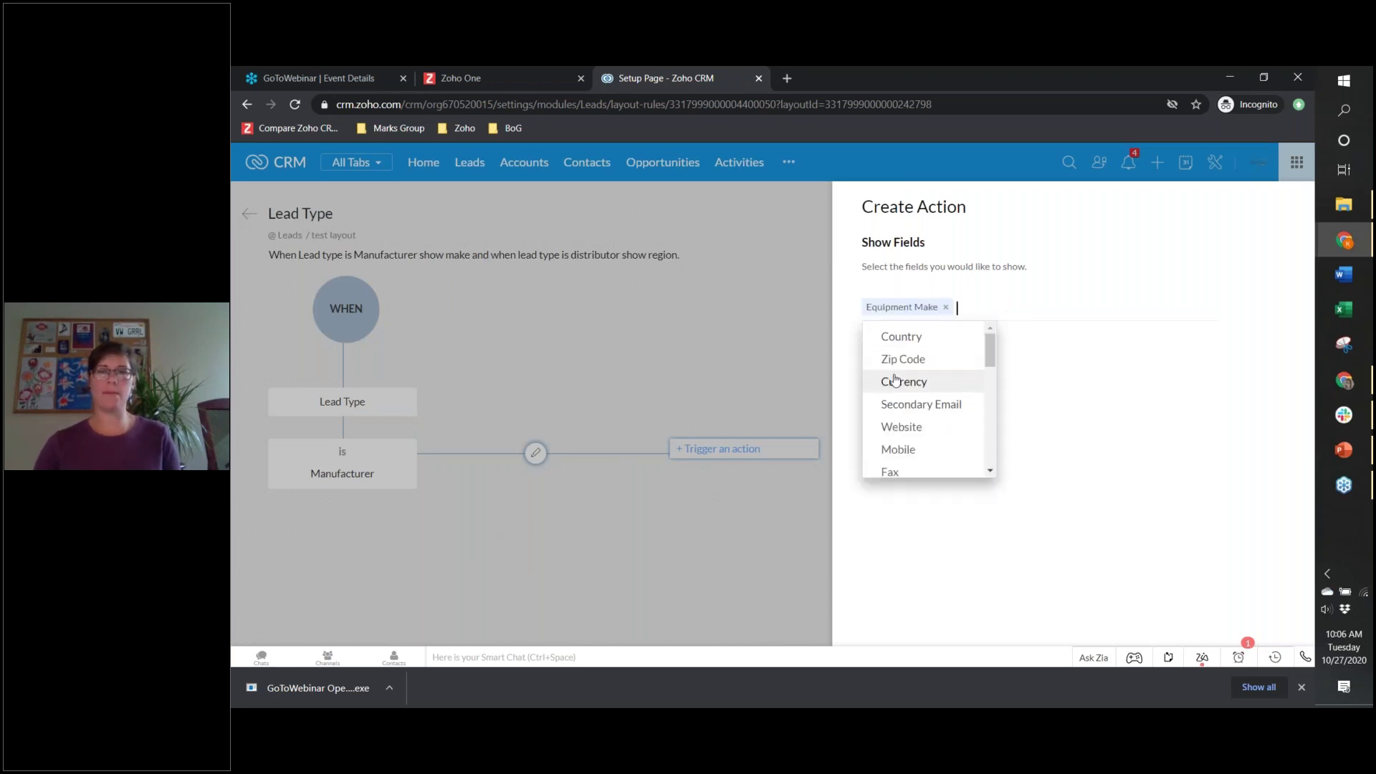
{"action": "left_click", "coordinate": [1075, 394]}
{"action": "left_click", "coordinate": [884, 378]}
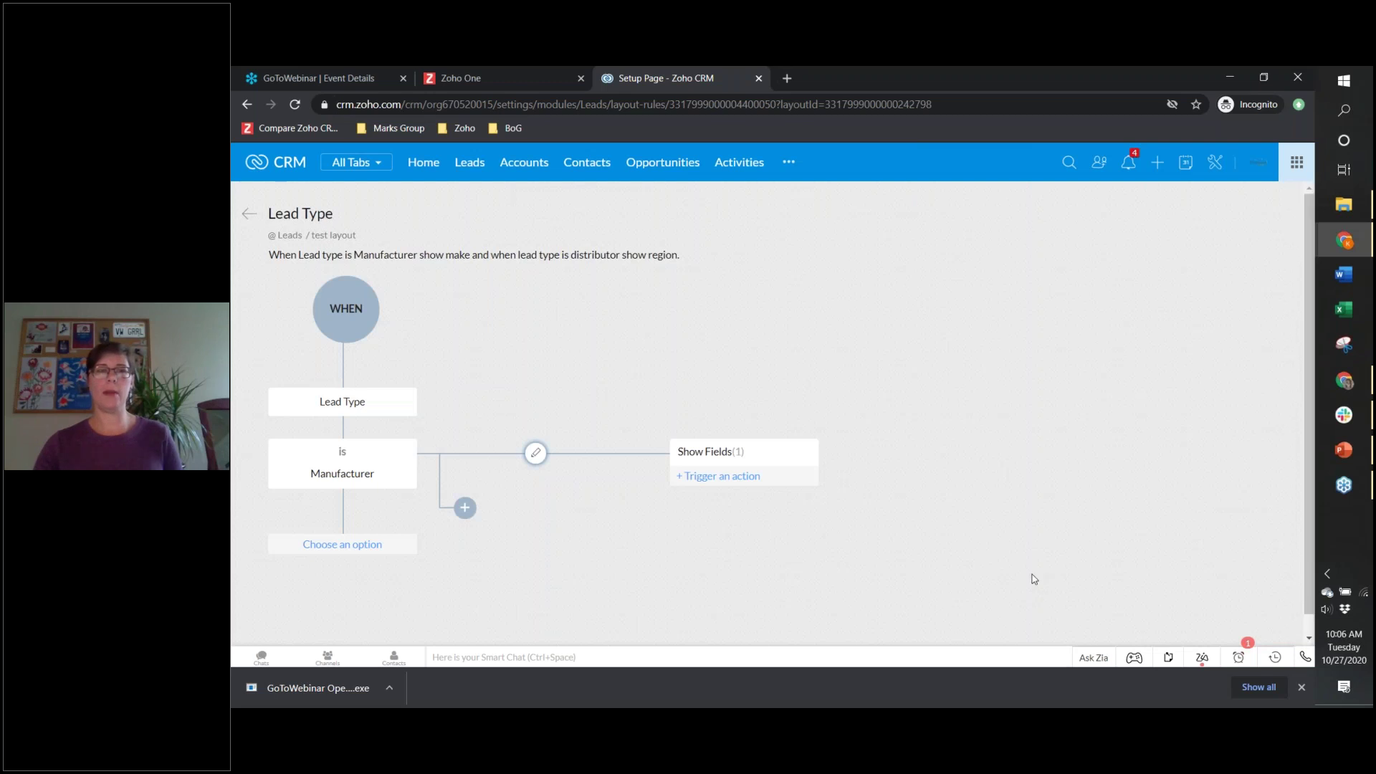
Step: Add a second condition to the rule below Manufacturer: Lead Type is Distributor
{"action": "scroll", "coordinate": [430, 488], "scroll_direction": "down", "scroll_amount": 1}
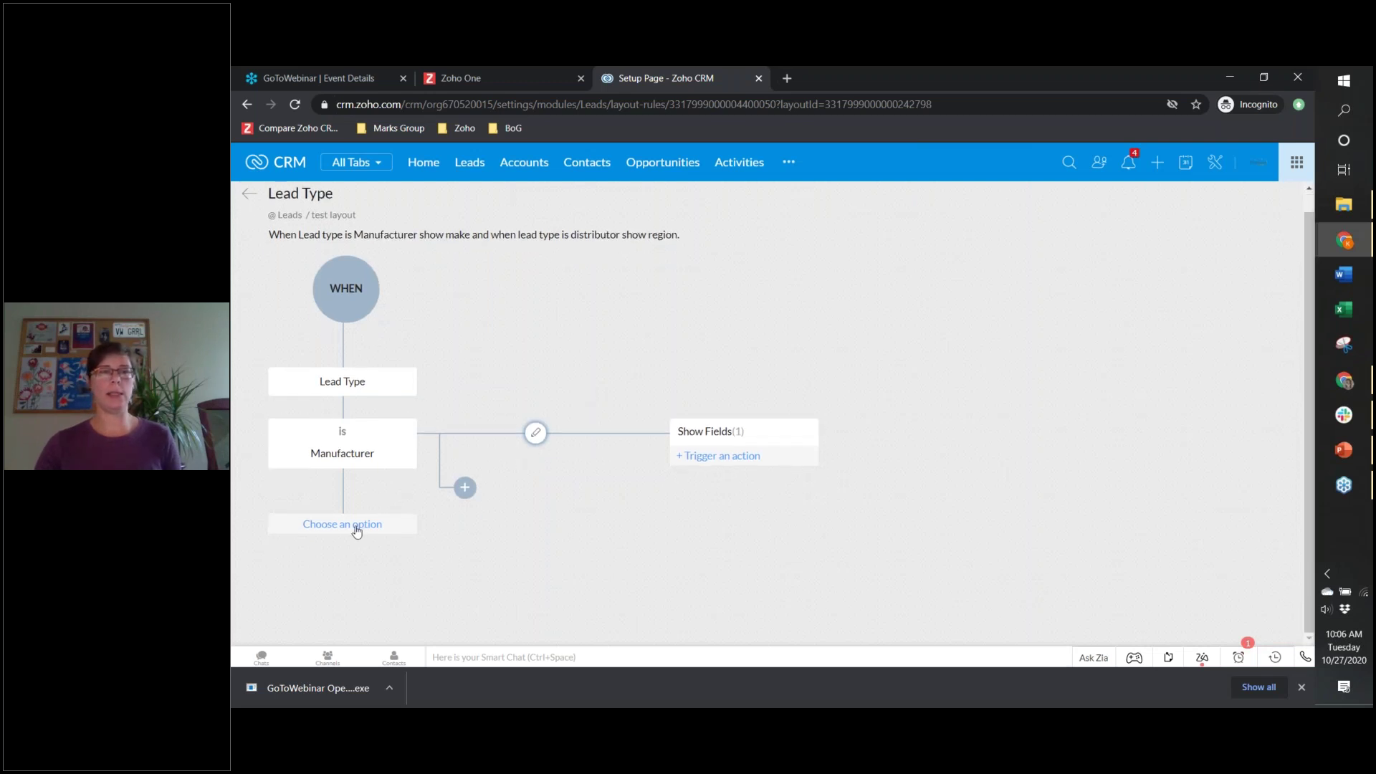
{"action": "left_click", "coordinate": [355, 529]}
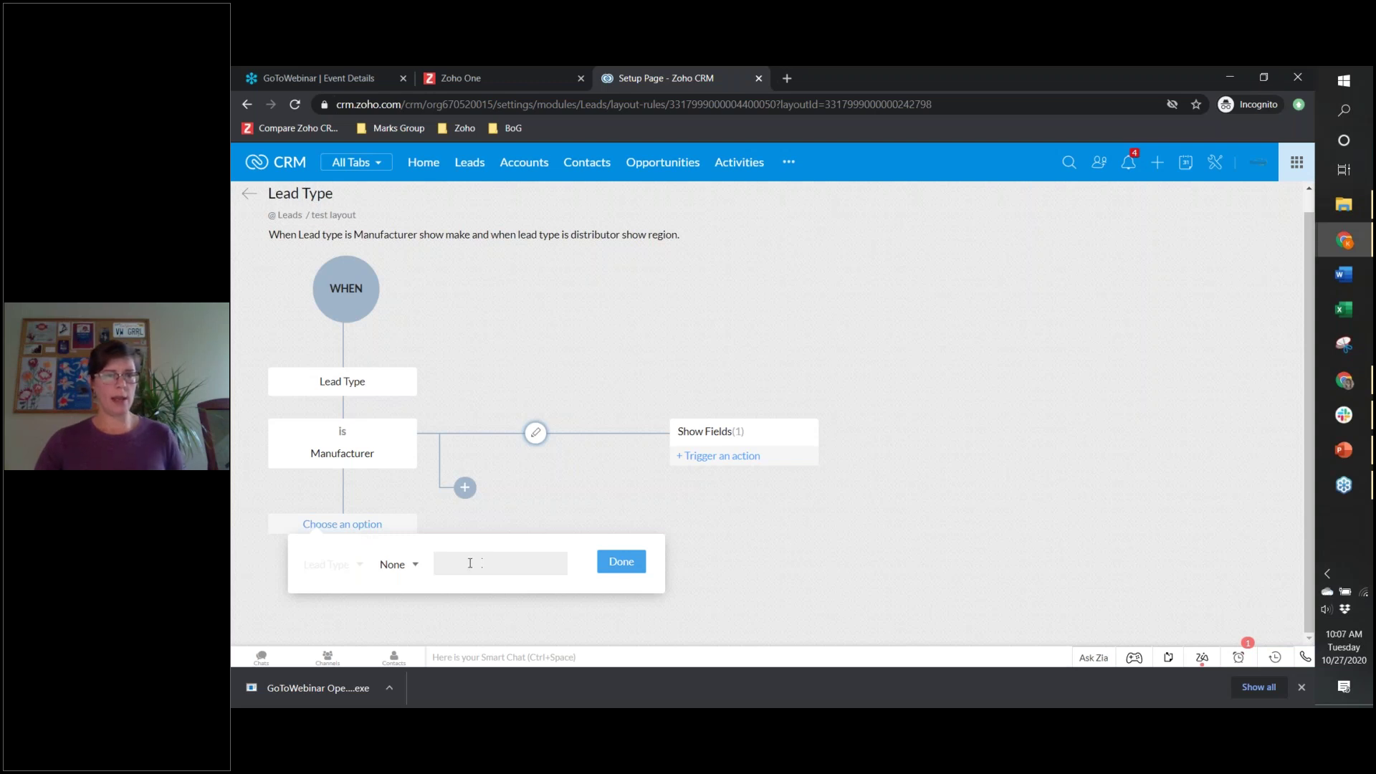
{"action": "left_click", "coordinate": [398, 566]}
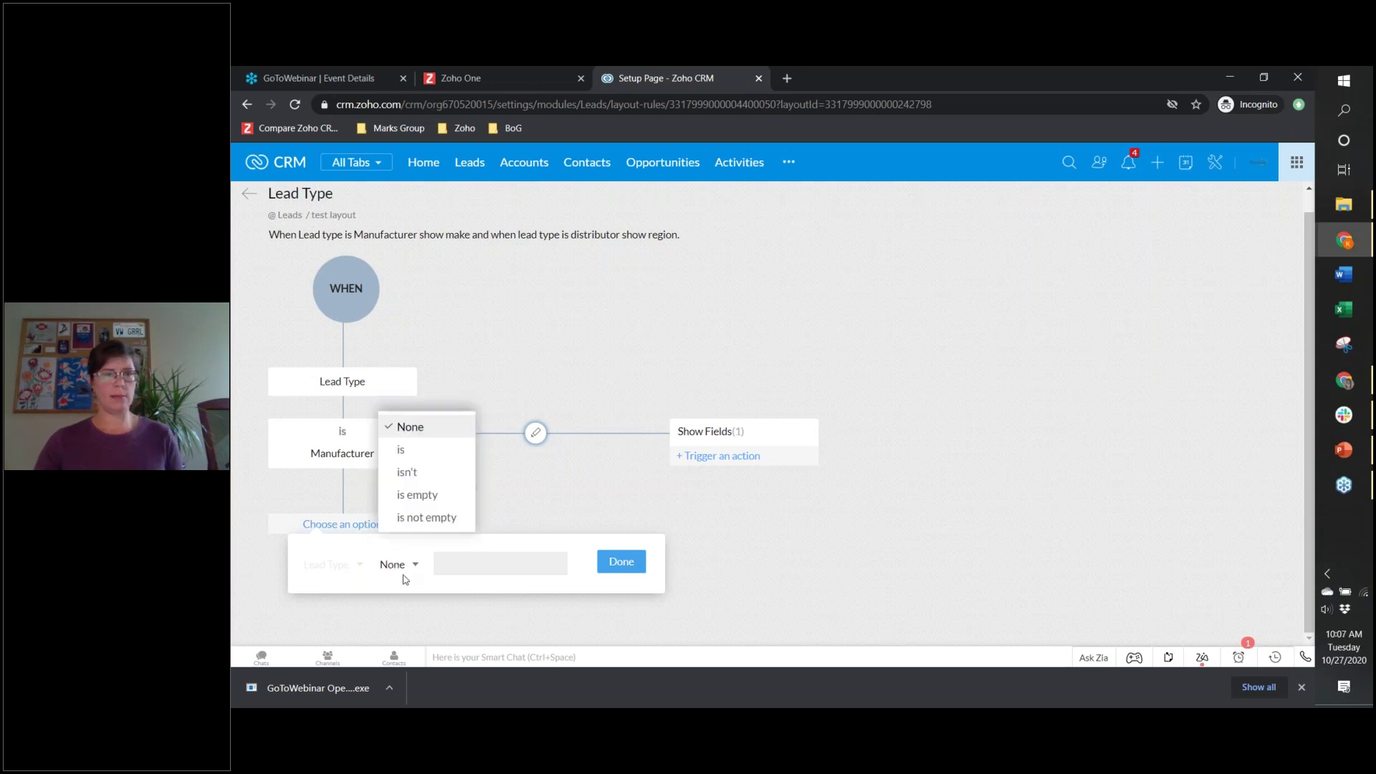
{"action": "left_click", "coordinate": [412, 452]}
{"action": "left_click", "coordinate": [493, 573]}
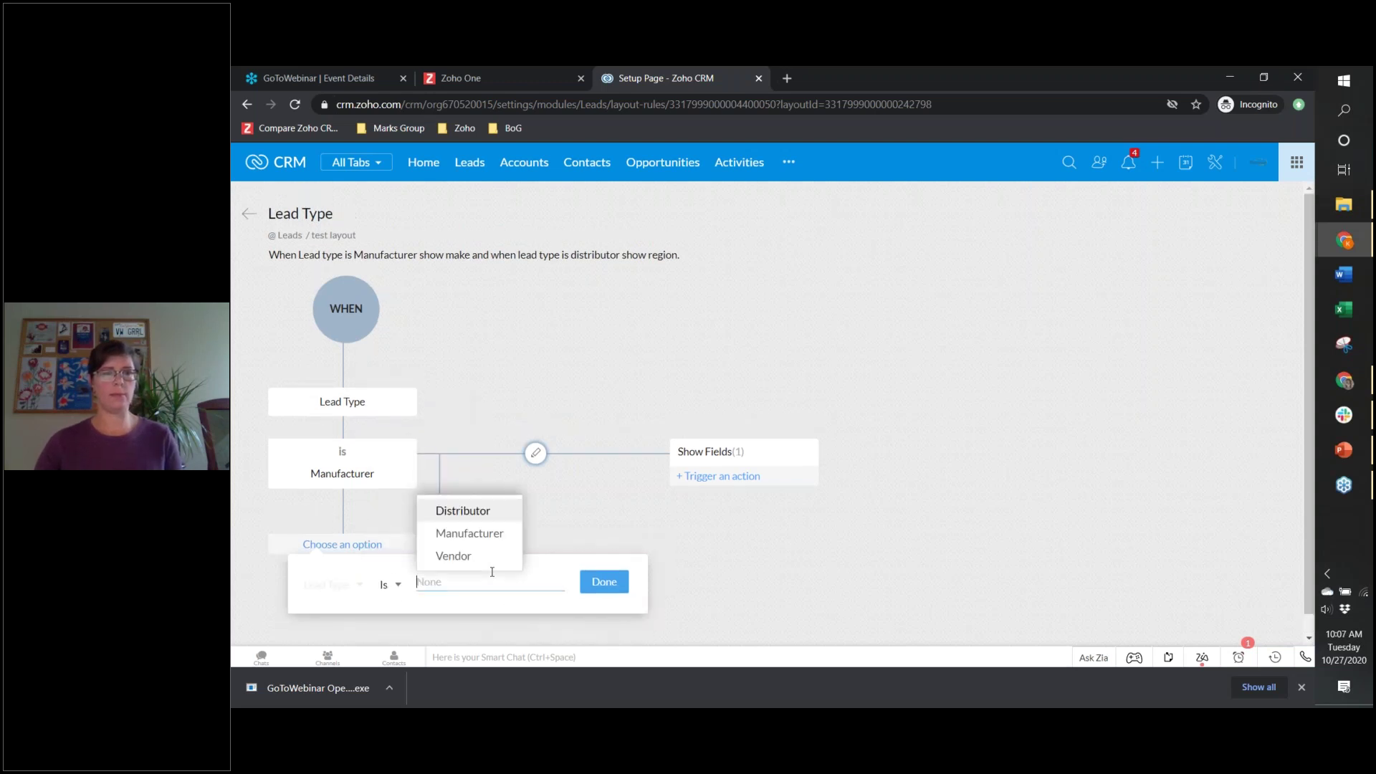
{"action": "left_click", "coordinate": [463, 510]}
{"action": "left_click", "coordinate": [605, 592]}
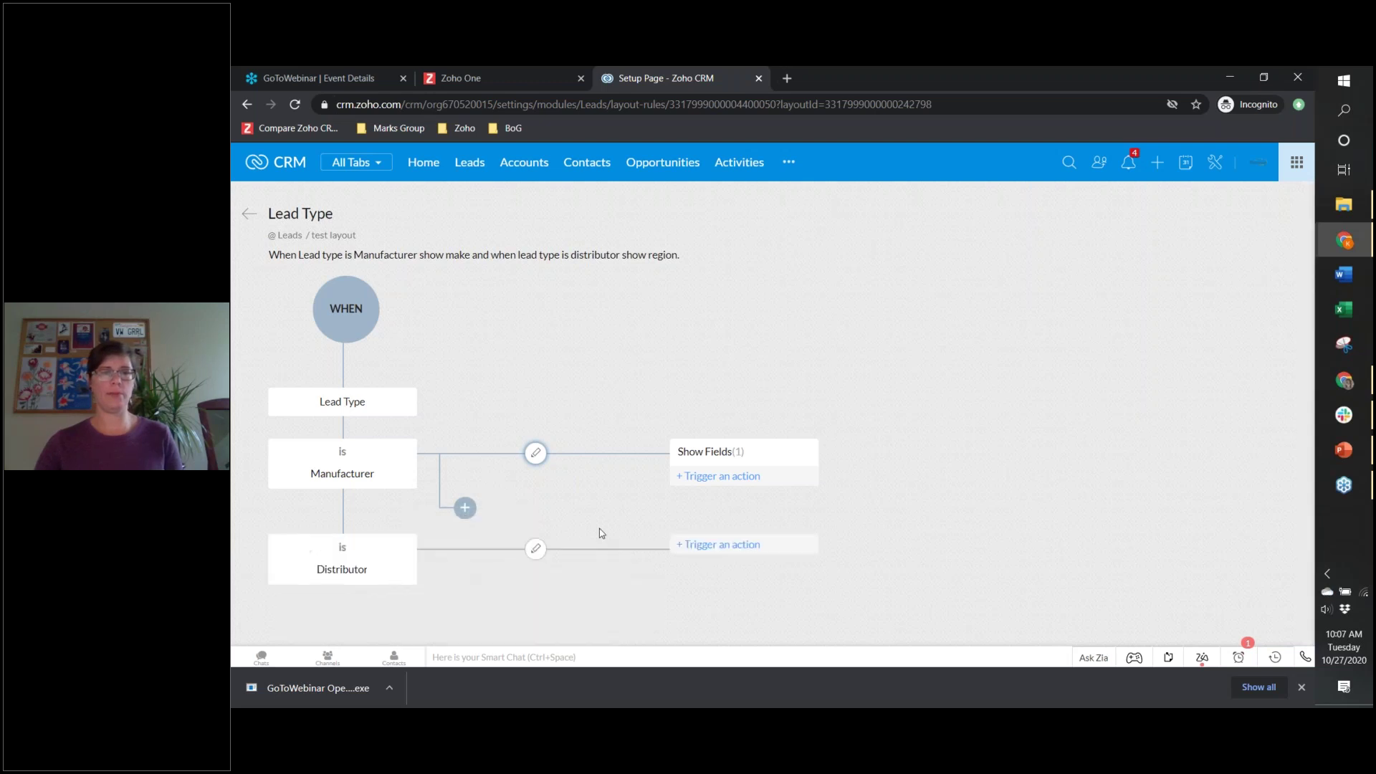
Step: Add a Show Fields action to the Distributor condition that shows the Region field, and save it
{"action": "left_click", "coordinate": [735, 550]}
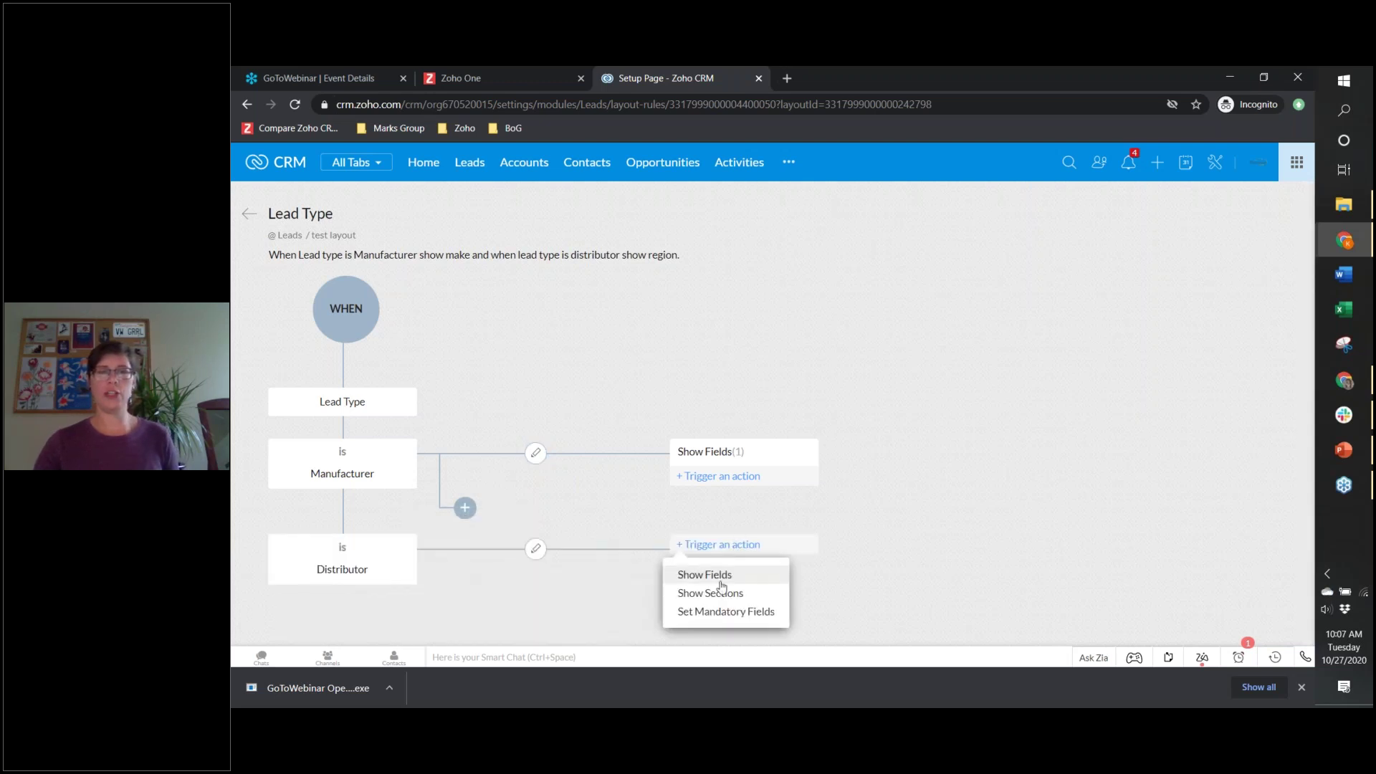
{"action": "left_click", "coordinate": [716, 575]}
{"action": "left_click", "coordinate": [892, 301]}
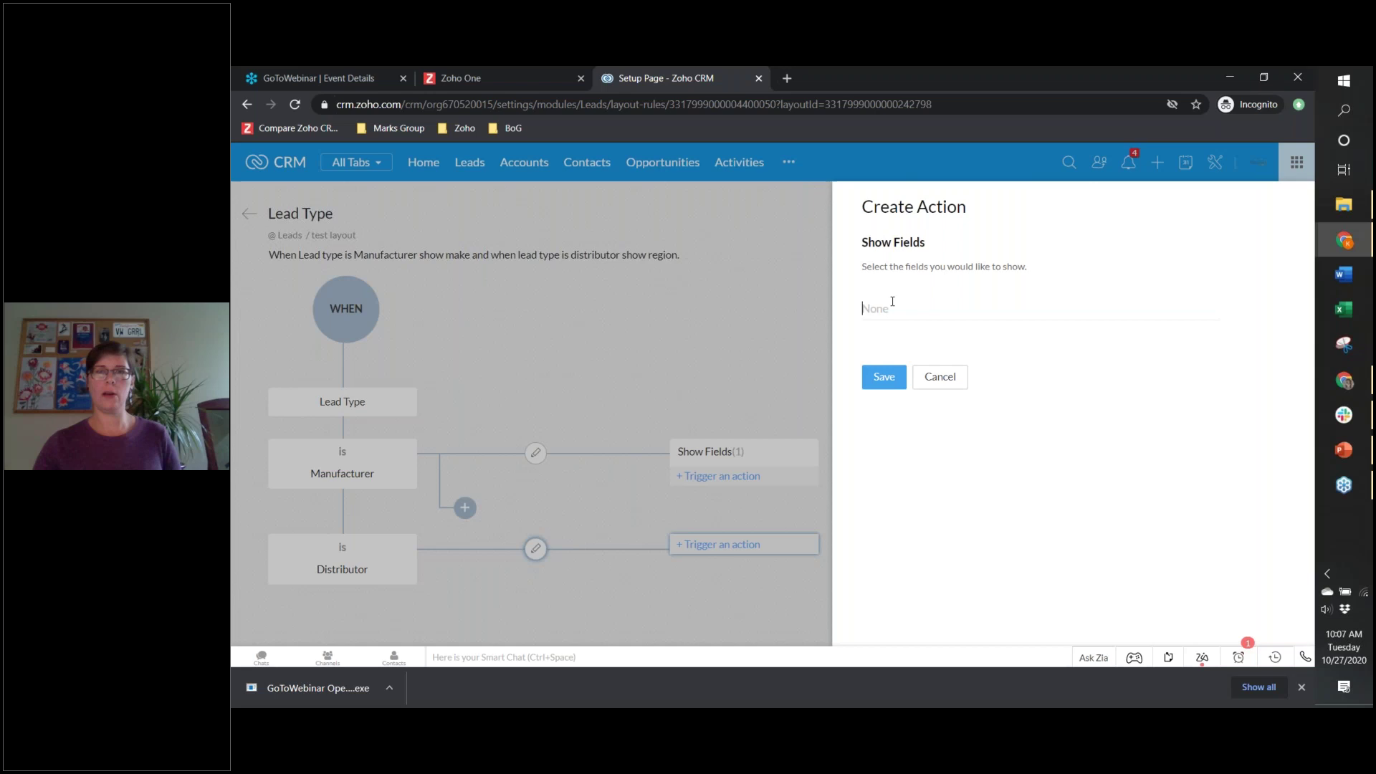
{"action": "type", "text": "reg"}
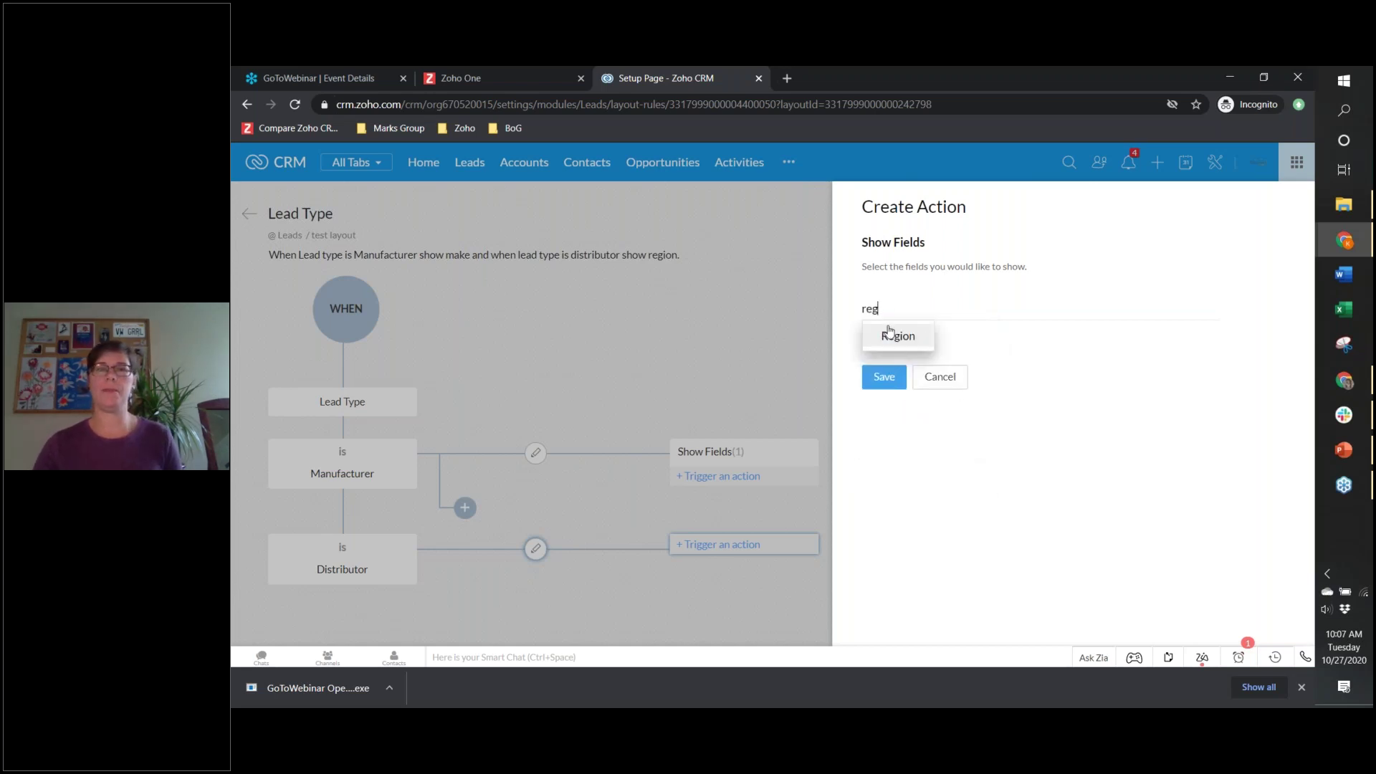
{"action": "left_click", "coordinate": [896, 336]}
{"action": "left_click", "coordinate": [1098, 394]}
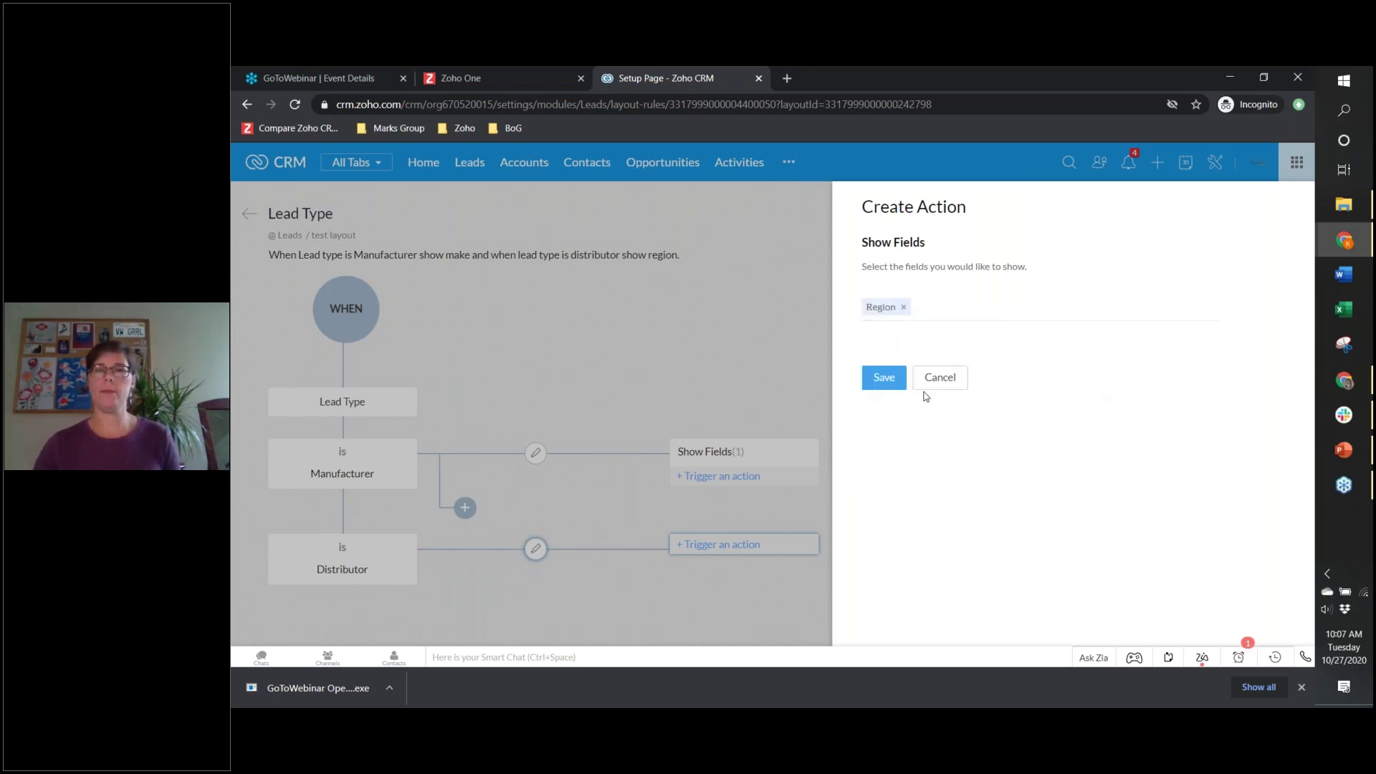
{"action": "left_click", "coordinate": [888, 377]}
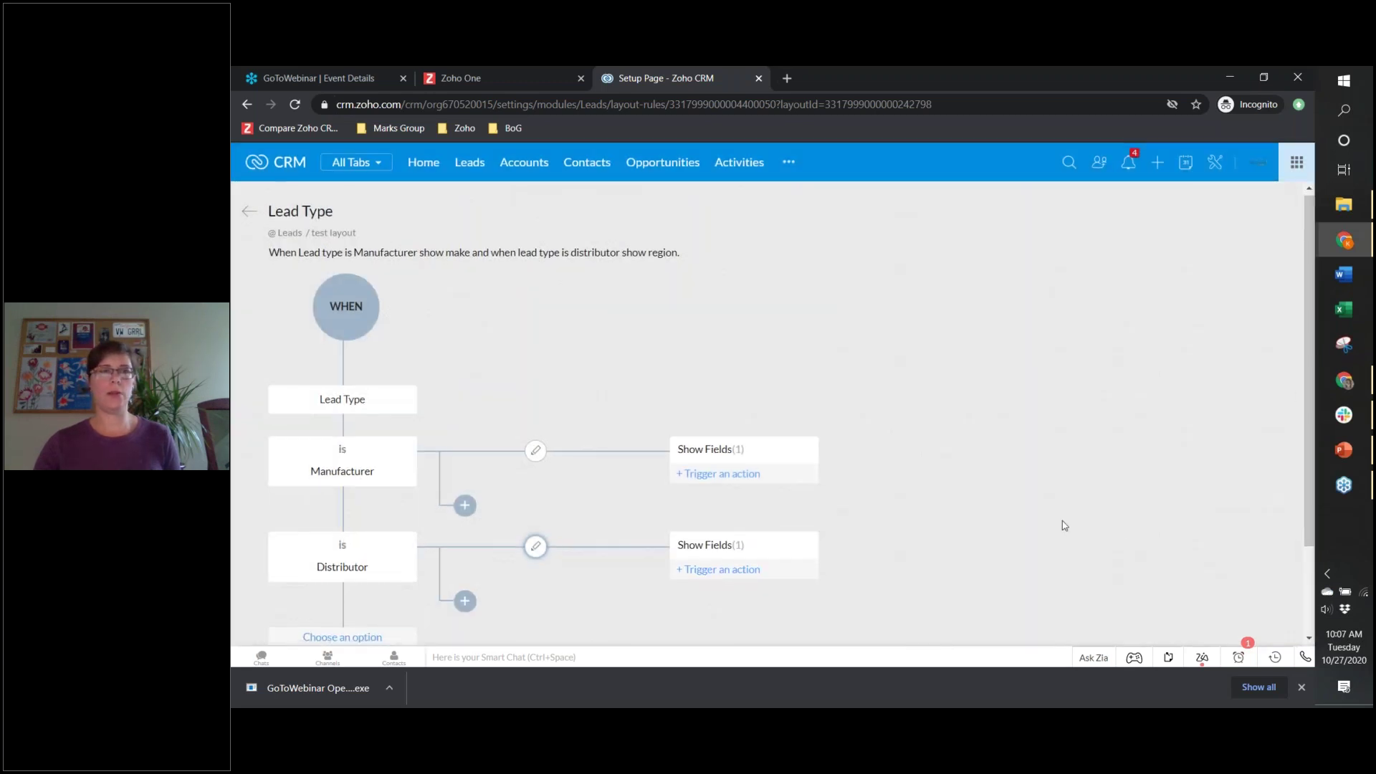
Step: Go back to the Leads layout rules list and review the Lead Type rule's conditions and actions
{"action": "left_click", "coordinate": [244, 219]}
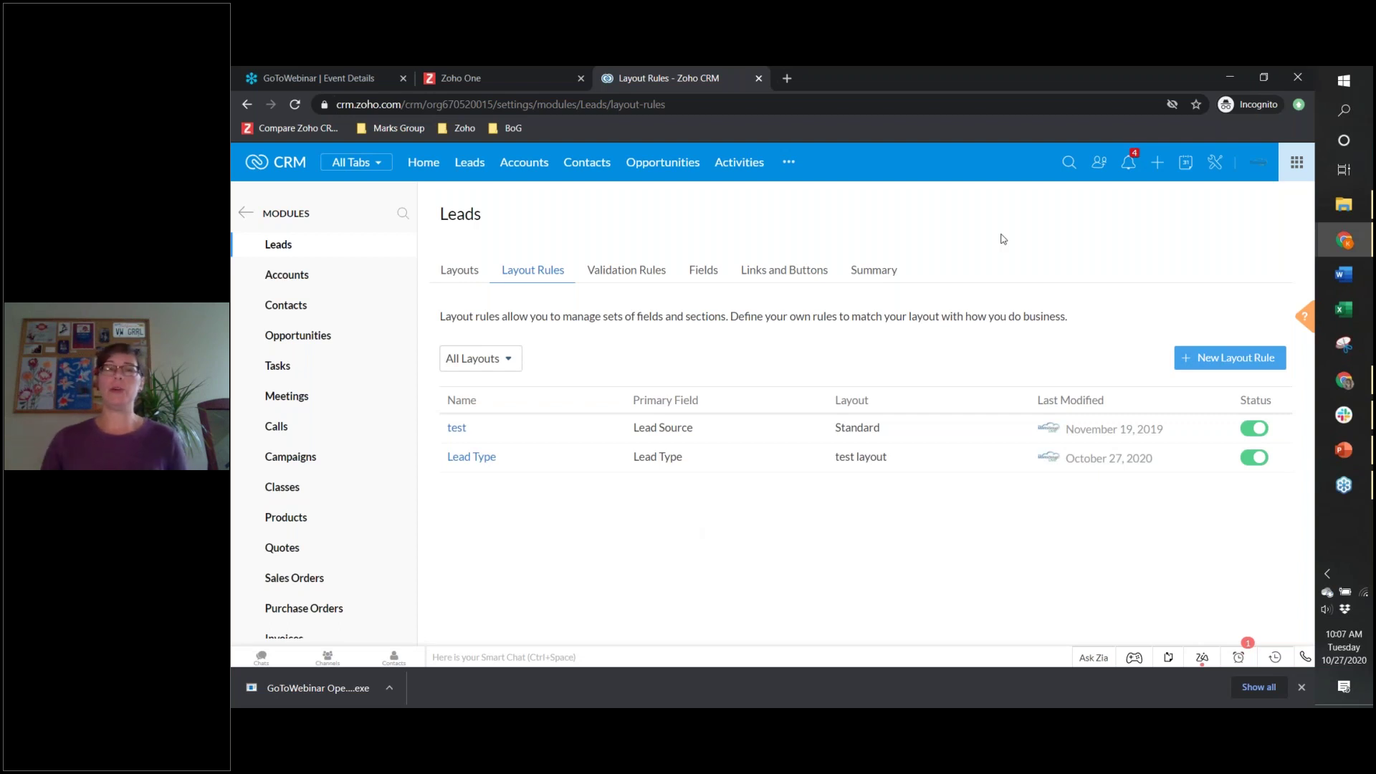
{"action": "left_click", "coordinate": [492, 455]}
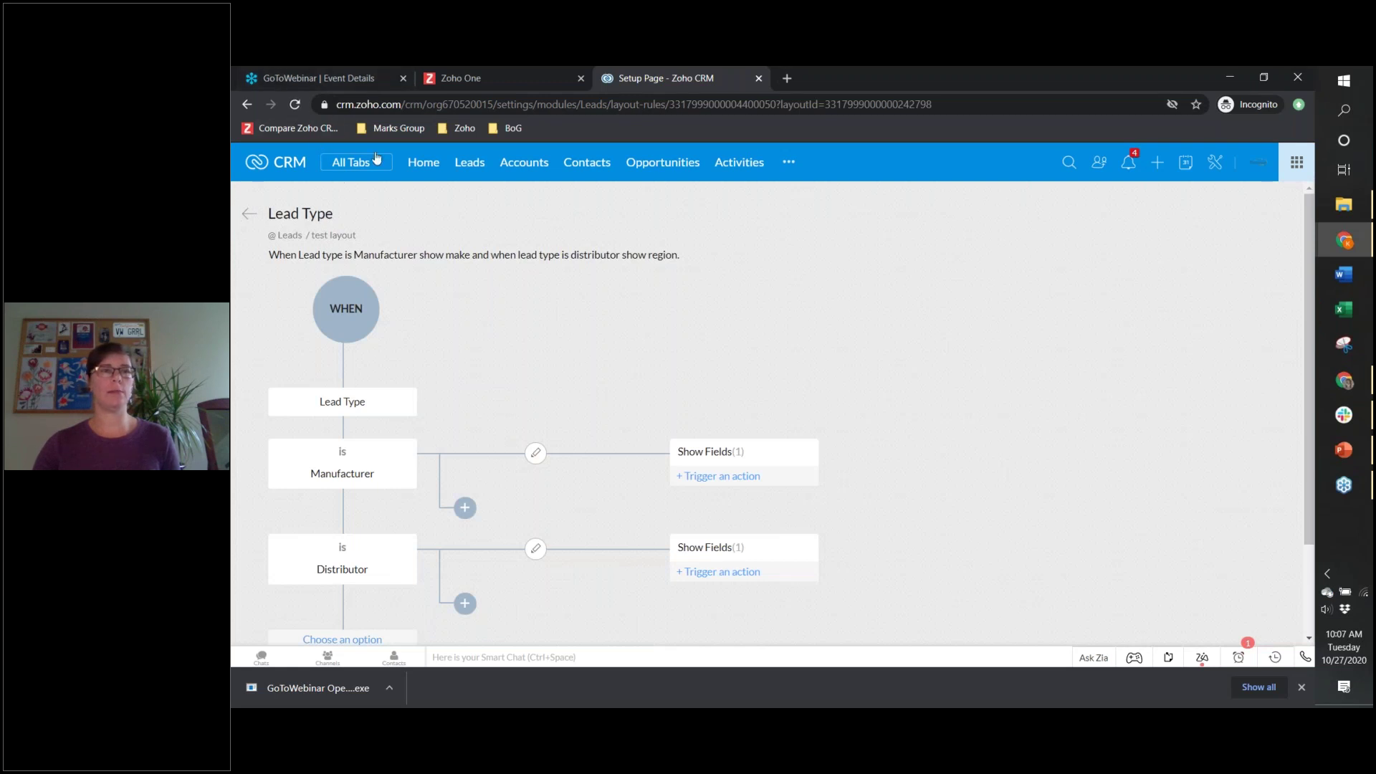
{"action": "left_click", "coordinate": [249, 214]}
Step: Mark the Lead Type field as required in the Leads test layout, saving and closing the layout
{"action": "left_click", "coordinate": [466, 271]}
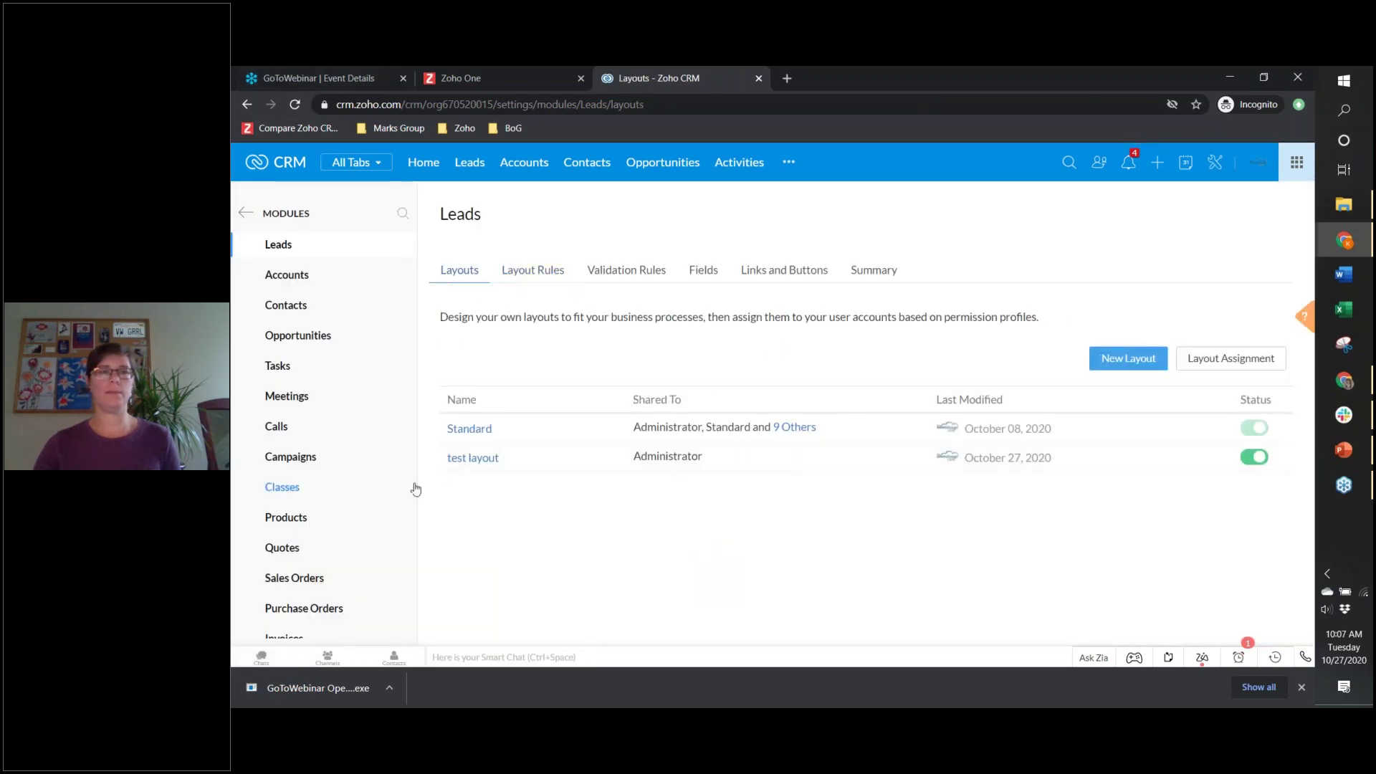
{"action": "left_click", "coordinate": [475, 459]}
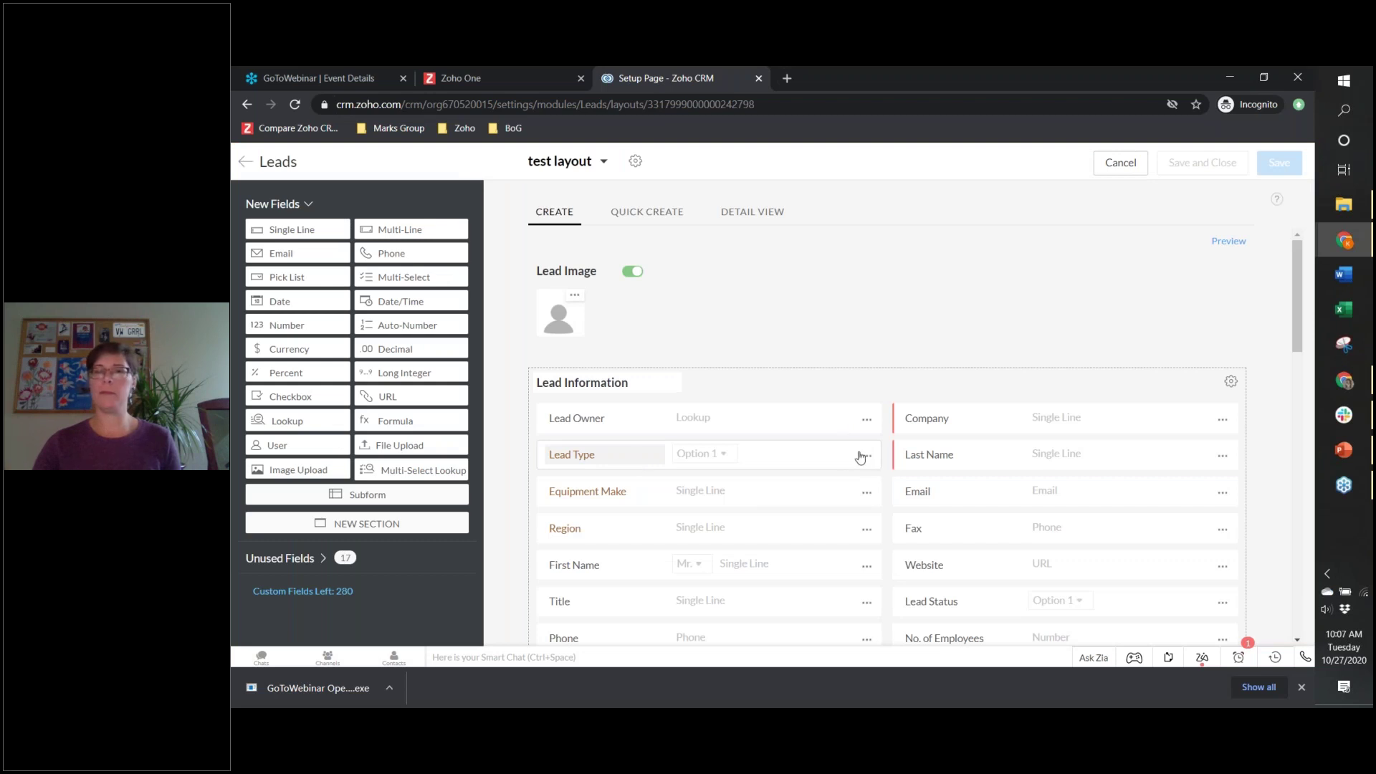
{"action": "left_click", "coordinate": [866, 456]}
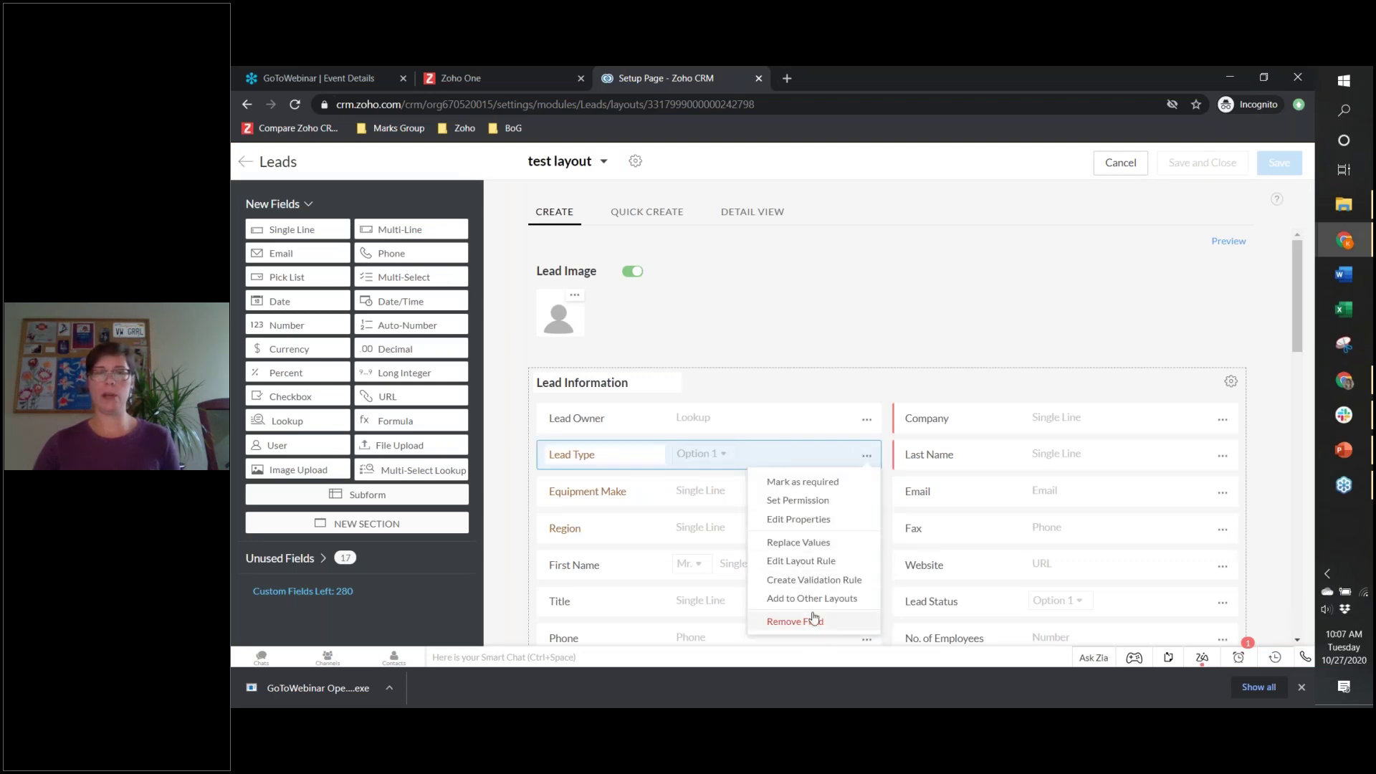
{"action": "left_click", "coordinate": [826, 485]}
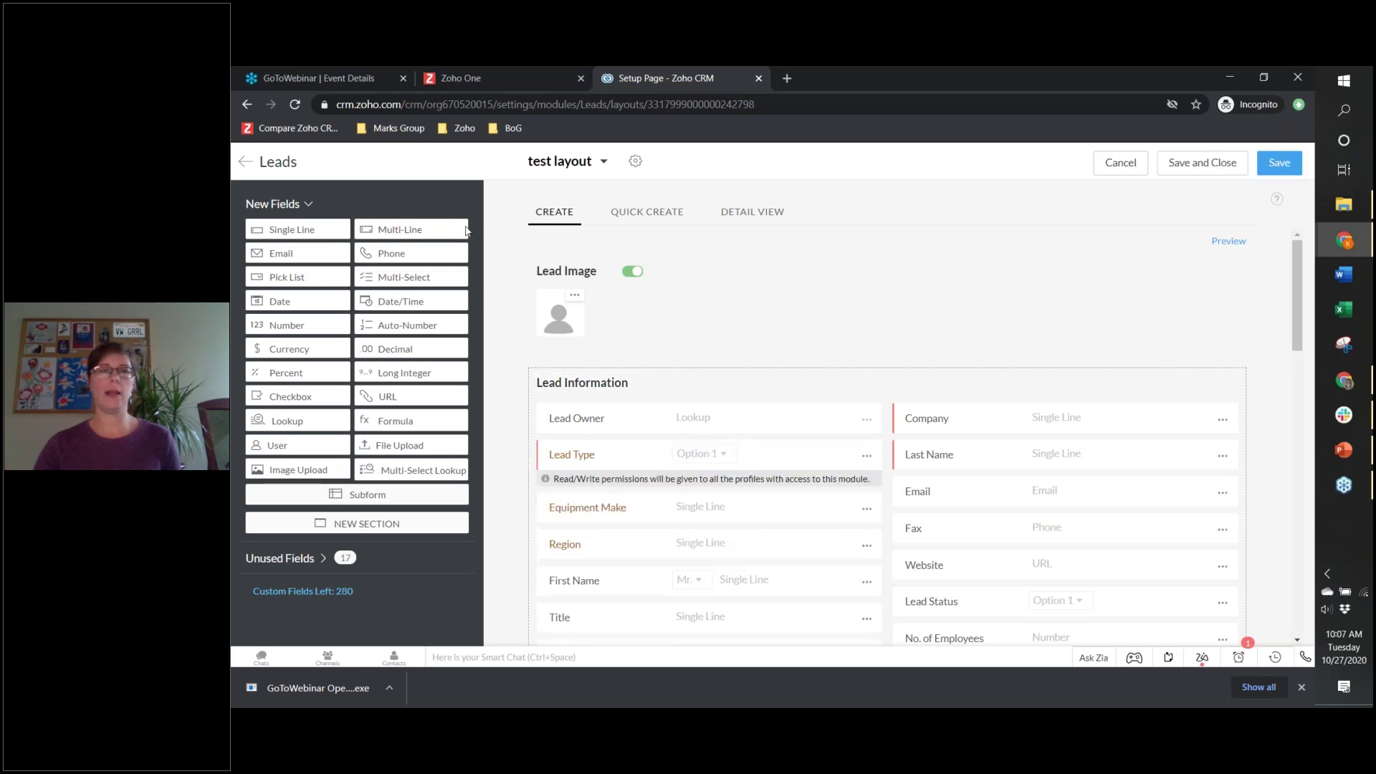
{"action": "left_click", "coordinate": [1201, 165]}
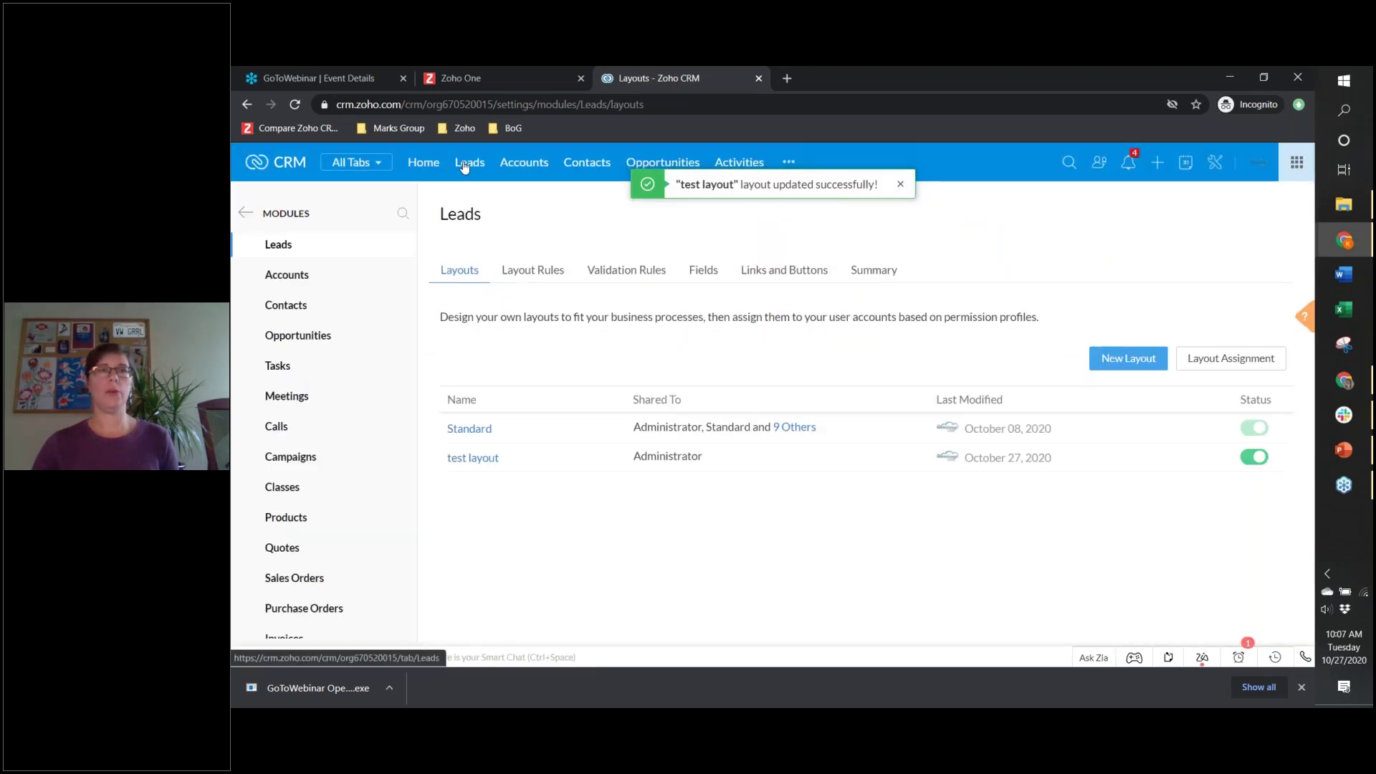
{"action": "left_click", "coordinate": [466, 164]}
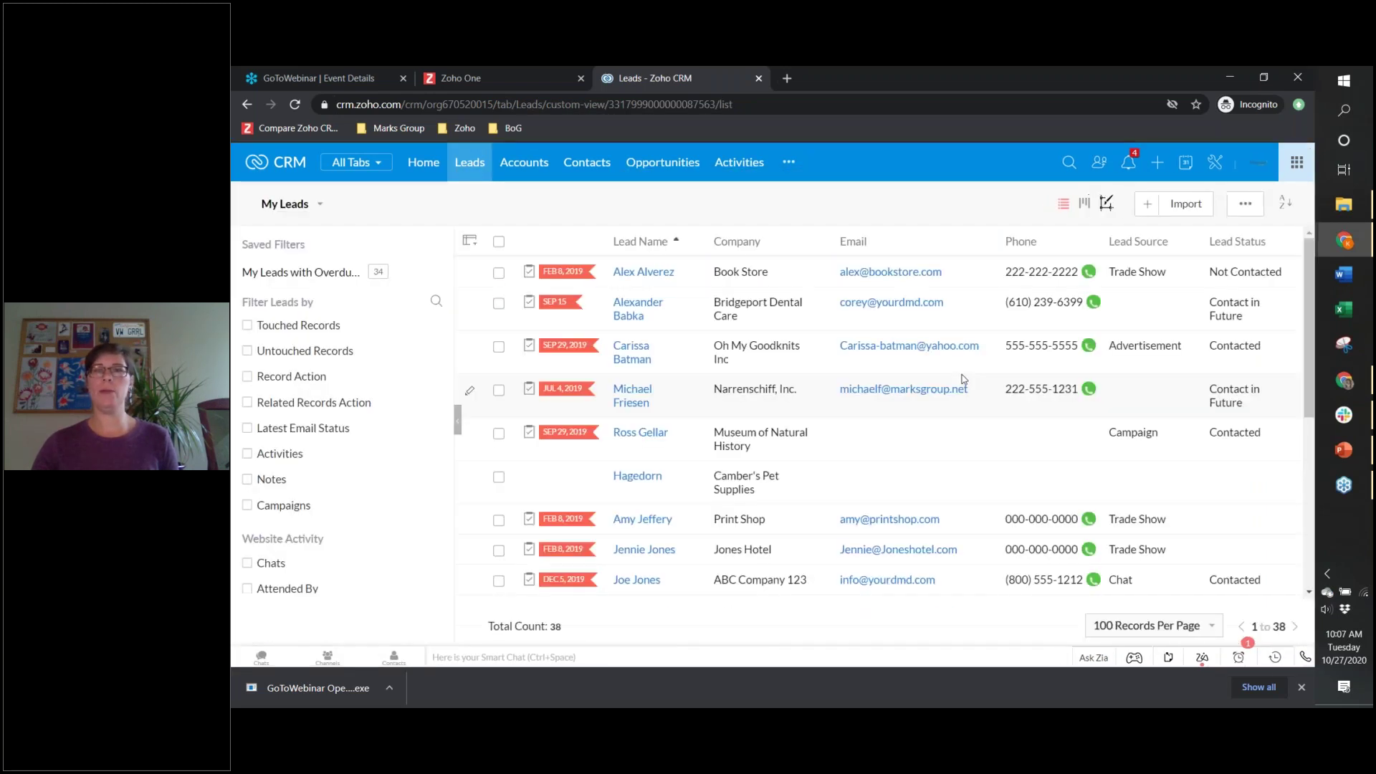
{"action": "left_click", "coordinate": [1159, 165]}
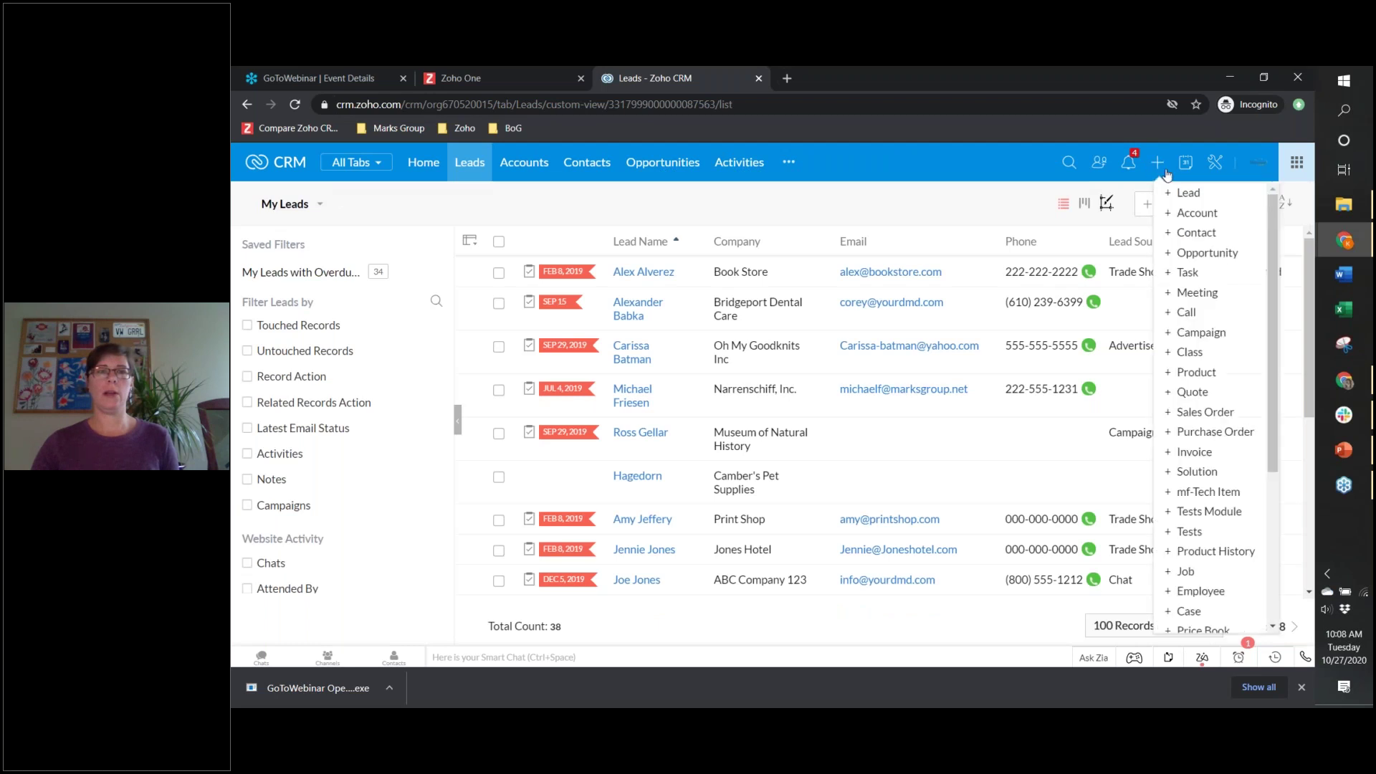
{"action": "left_click", "coordinate": [1199, 190]}
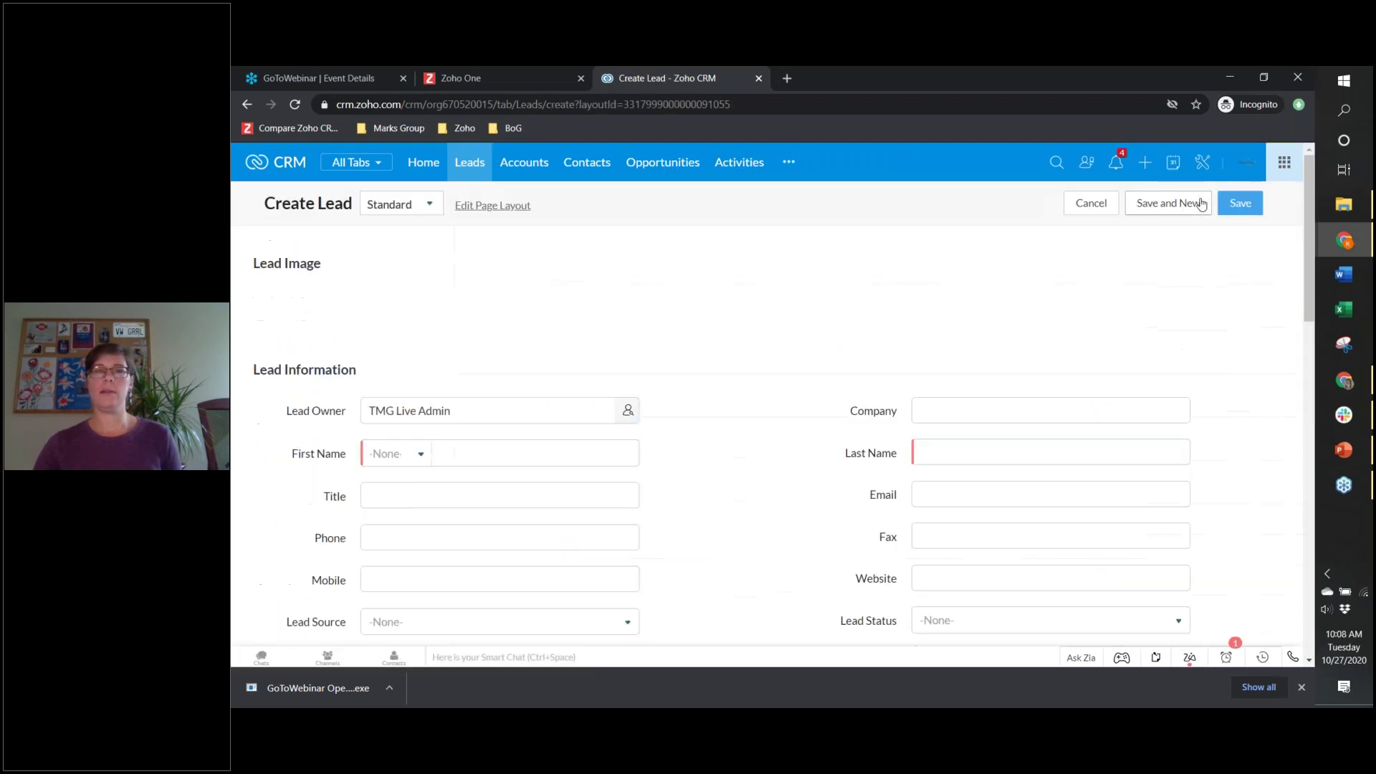
{"action": "scroll", "coordinate": [810, 372], "scroll_direction": "down", "scroll_amount": 1}
{"action": "scroll", "coordinate": [812, 375], "scroll_direction": "down", "scroll_amount": 2}
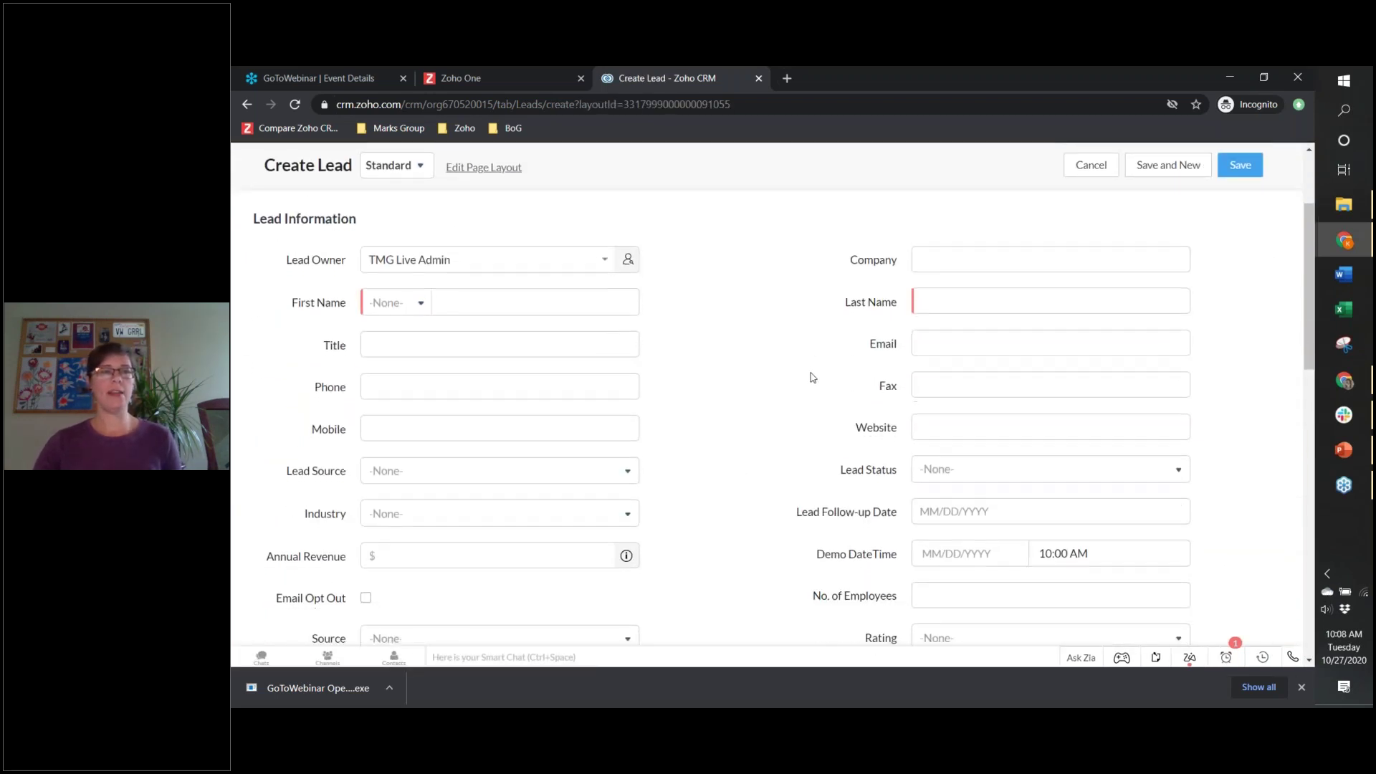
{"action": "scroll", "coordinate": [777, 394], "scroll_direction": "down", "scroll_amount": 4}
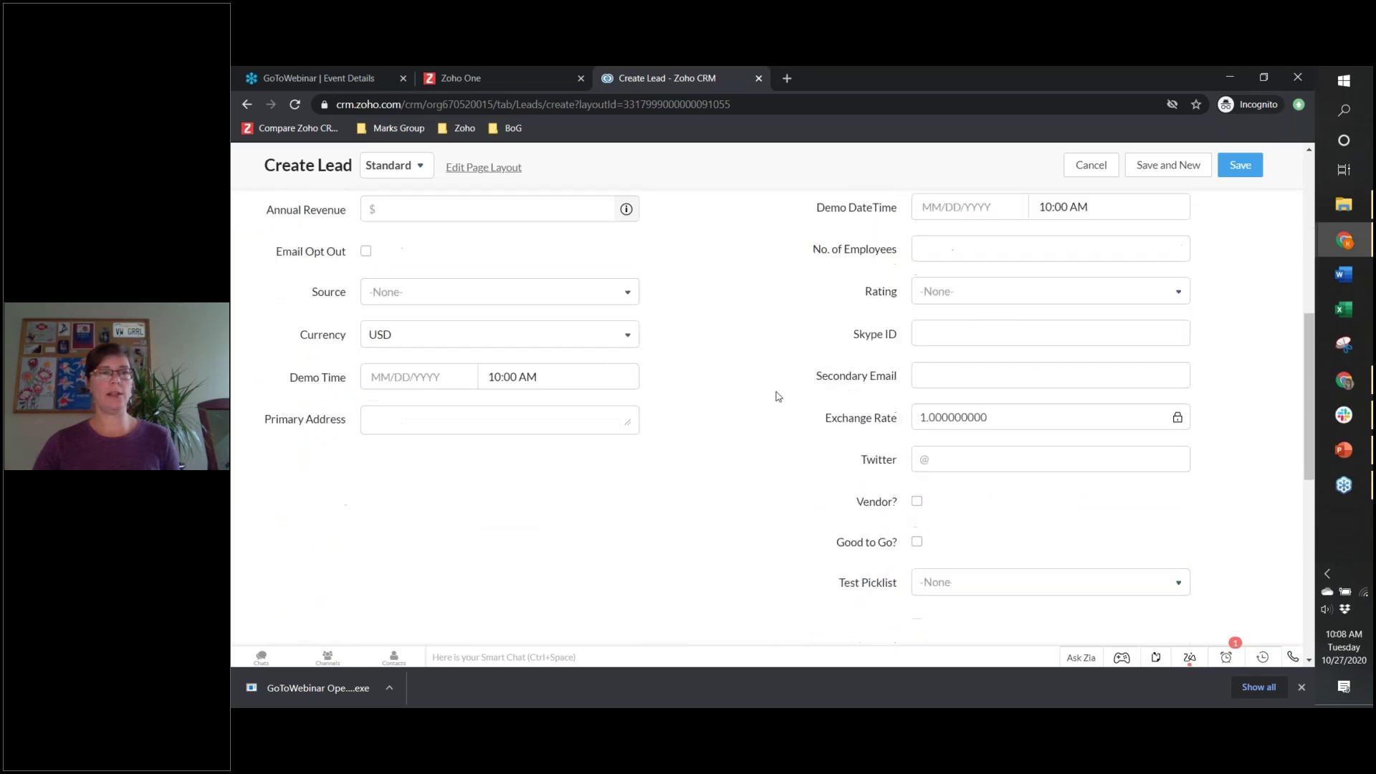
{"action": "scroll", "coordinate": [778, 395], "scroll_direction": "up", "scroll_amount": 4}
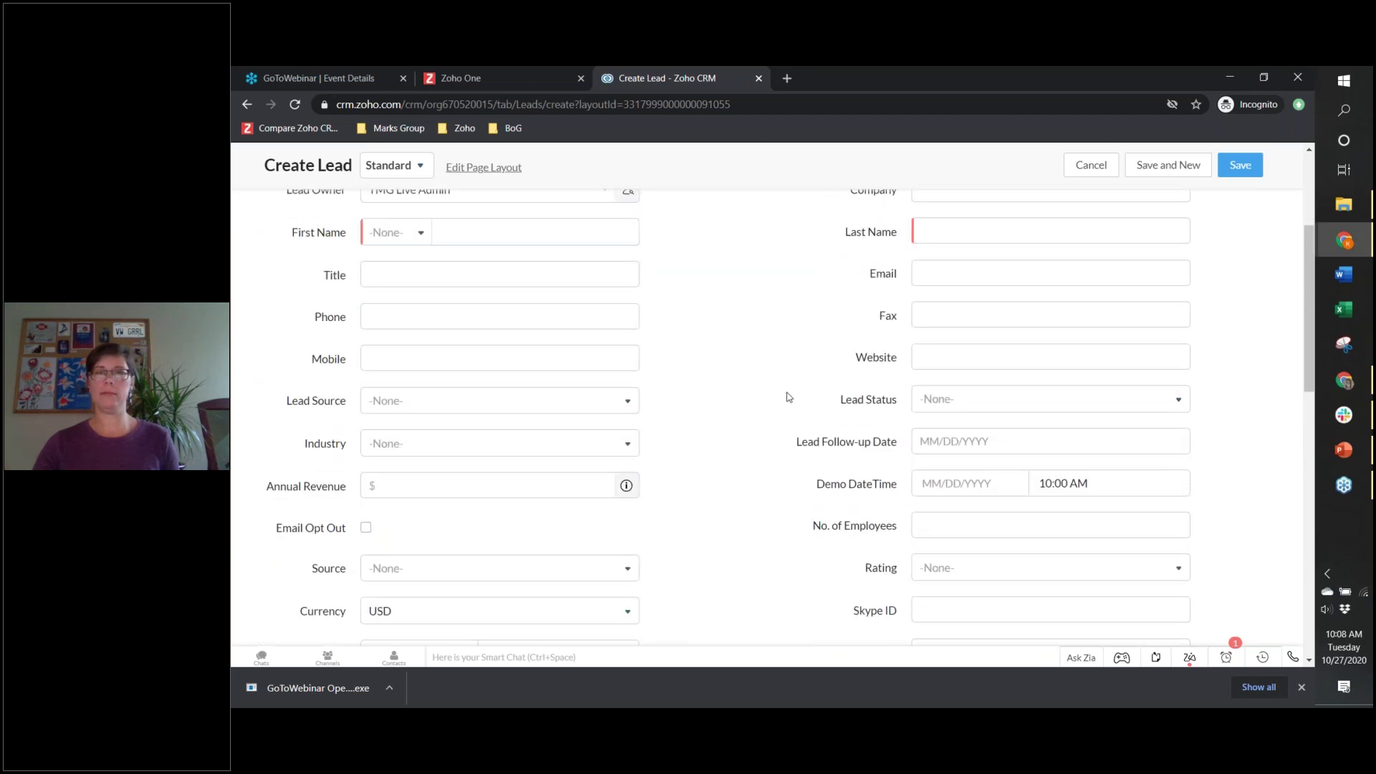
{"action": "scroll", "coordinate": [788, 397], "scroll_direction": "up", "scroll_amount": 2}
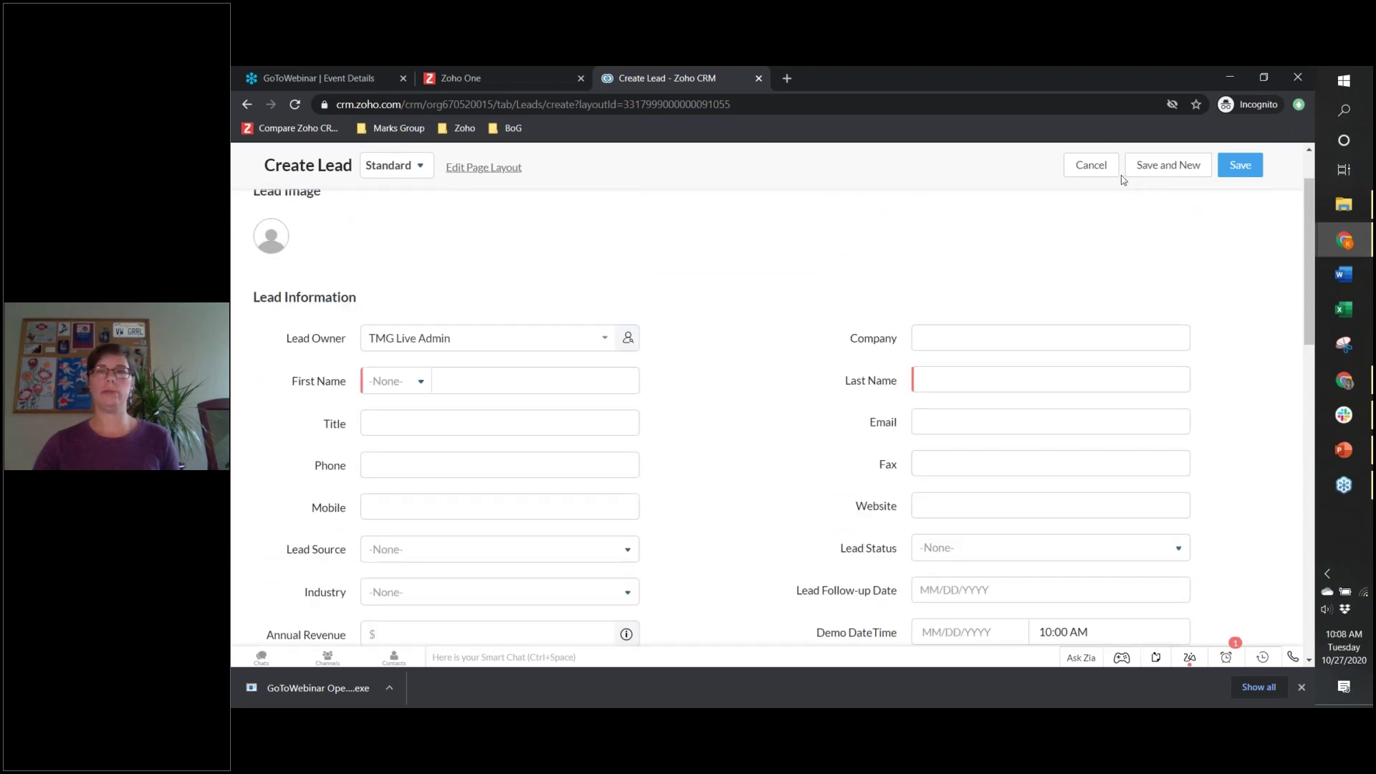
{"action": "left_click", "coordinate": [1092, 172]}
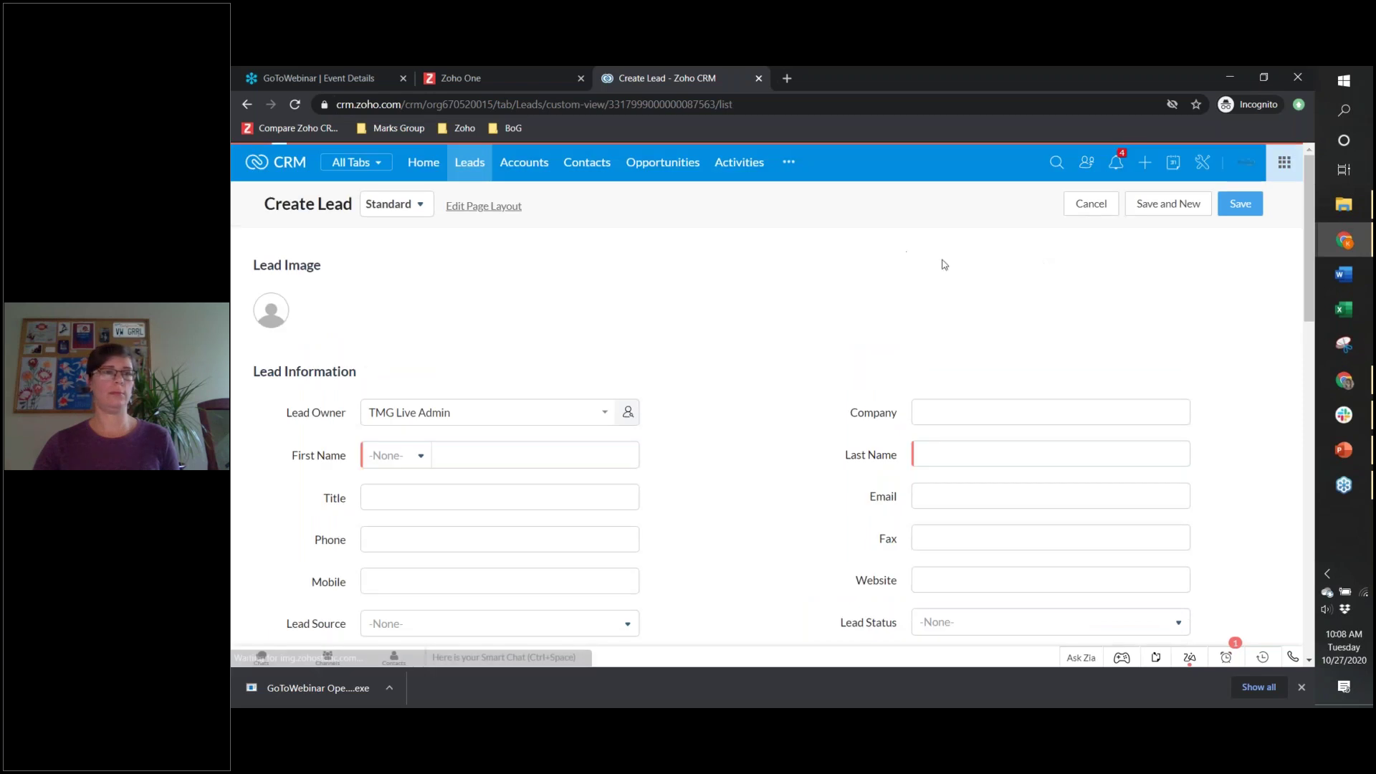
Step: Reload the Leads page and start a new lead using the test layout
{"action": "left_click", "coordinate": [296, 105]}
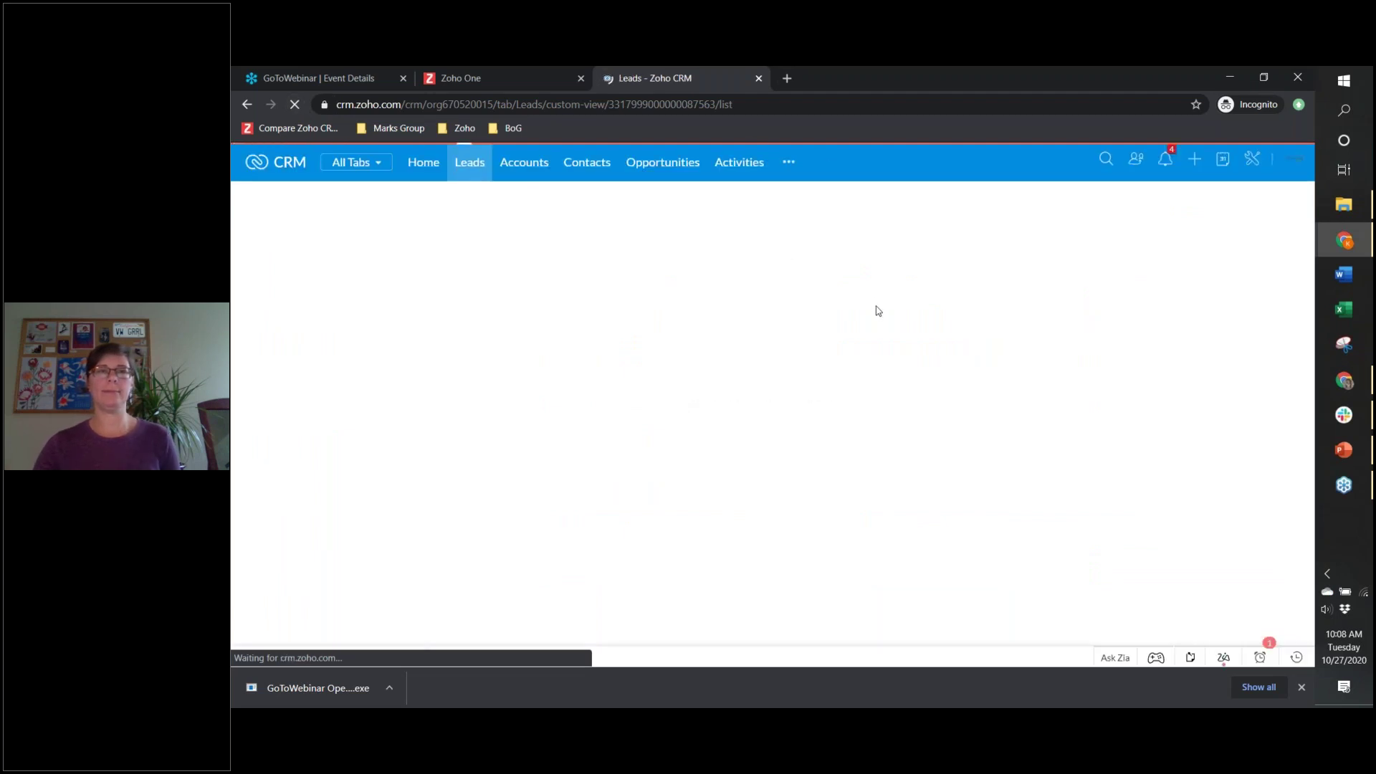
{"action": "left_click", "coordinate": [1192, 164]}
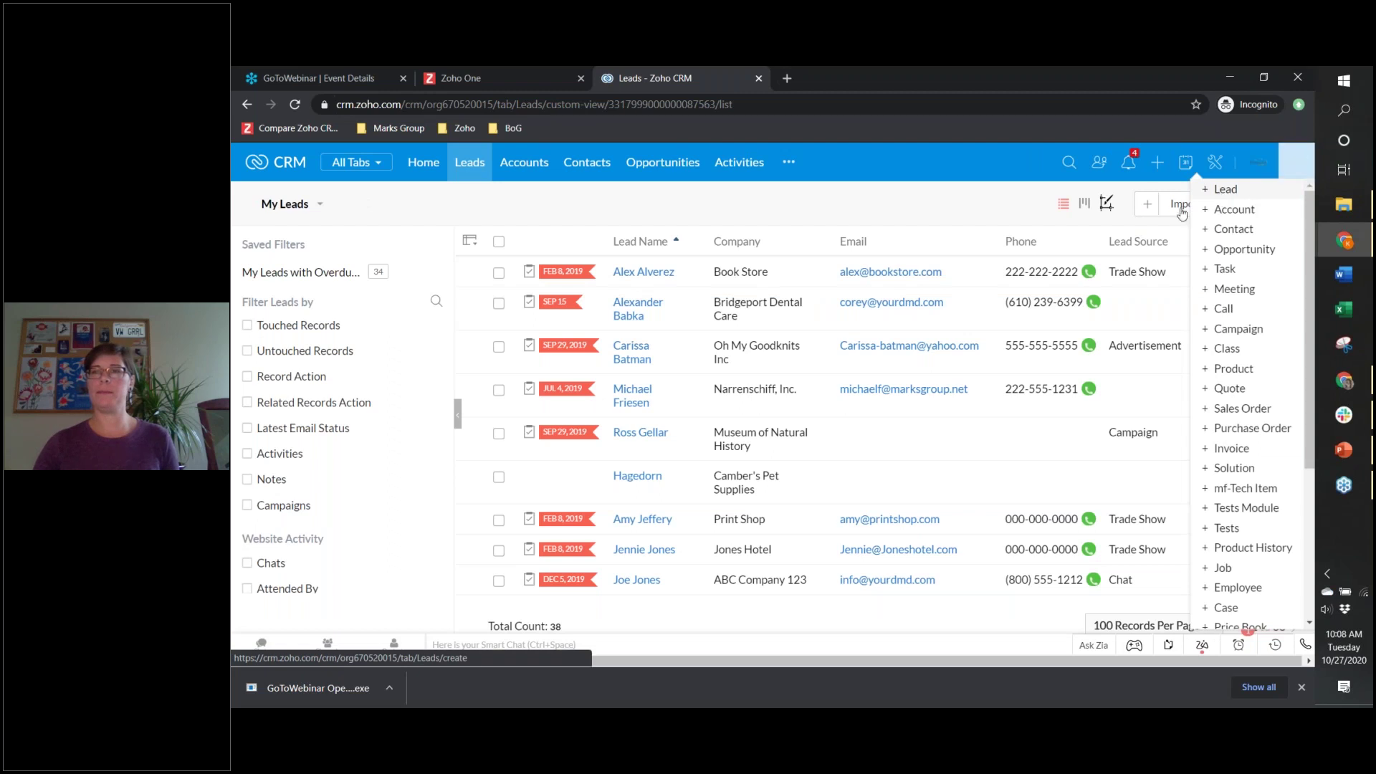
{"action": "left_click", "coordinate": [1219, 189]}
{"action": "scroll", "coordinate": [709, 450], "scroll_direction": "down", "scroll_amount": 6}
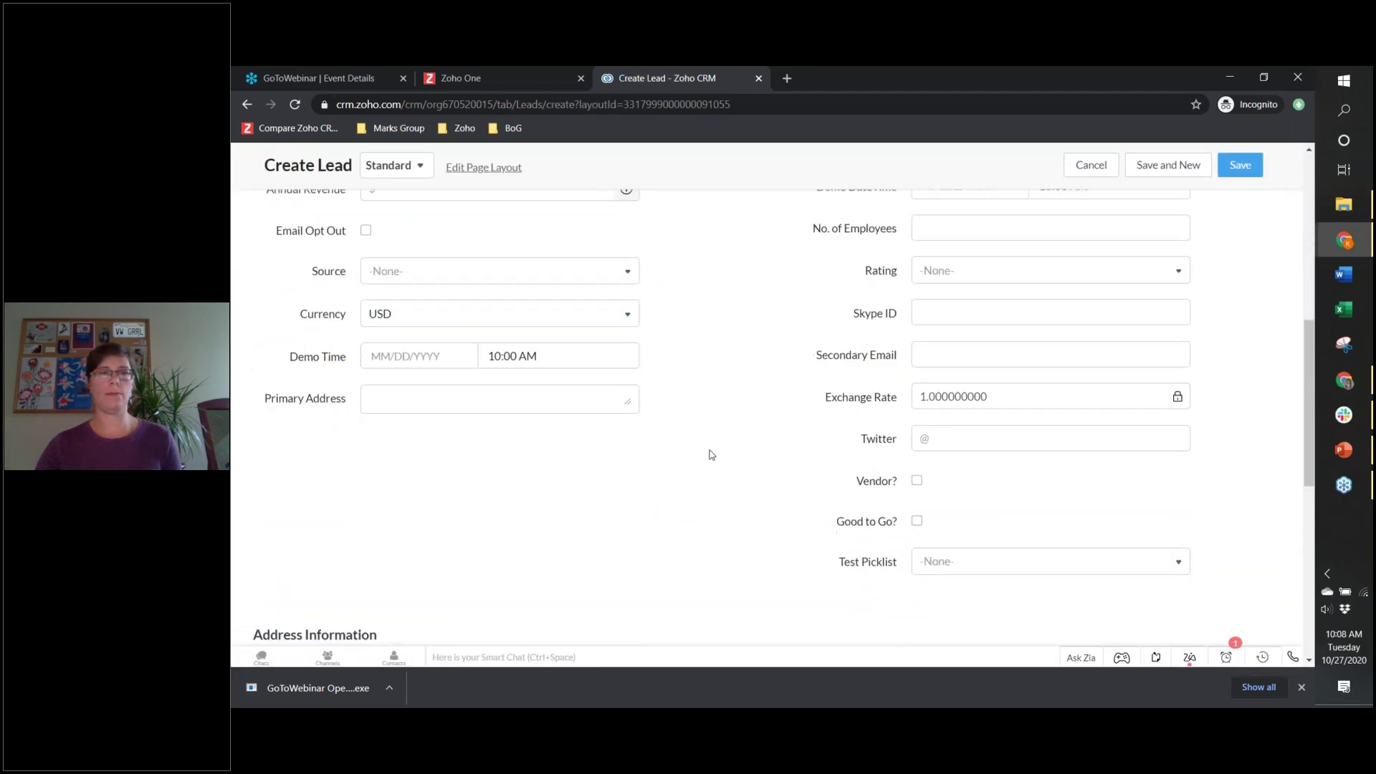
{"action": "scroll", "coordinate": [529, 351], "scroll_direction": "up", "scroll_amount": 4}
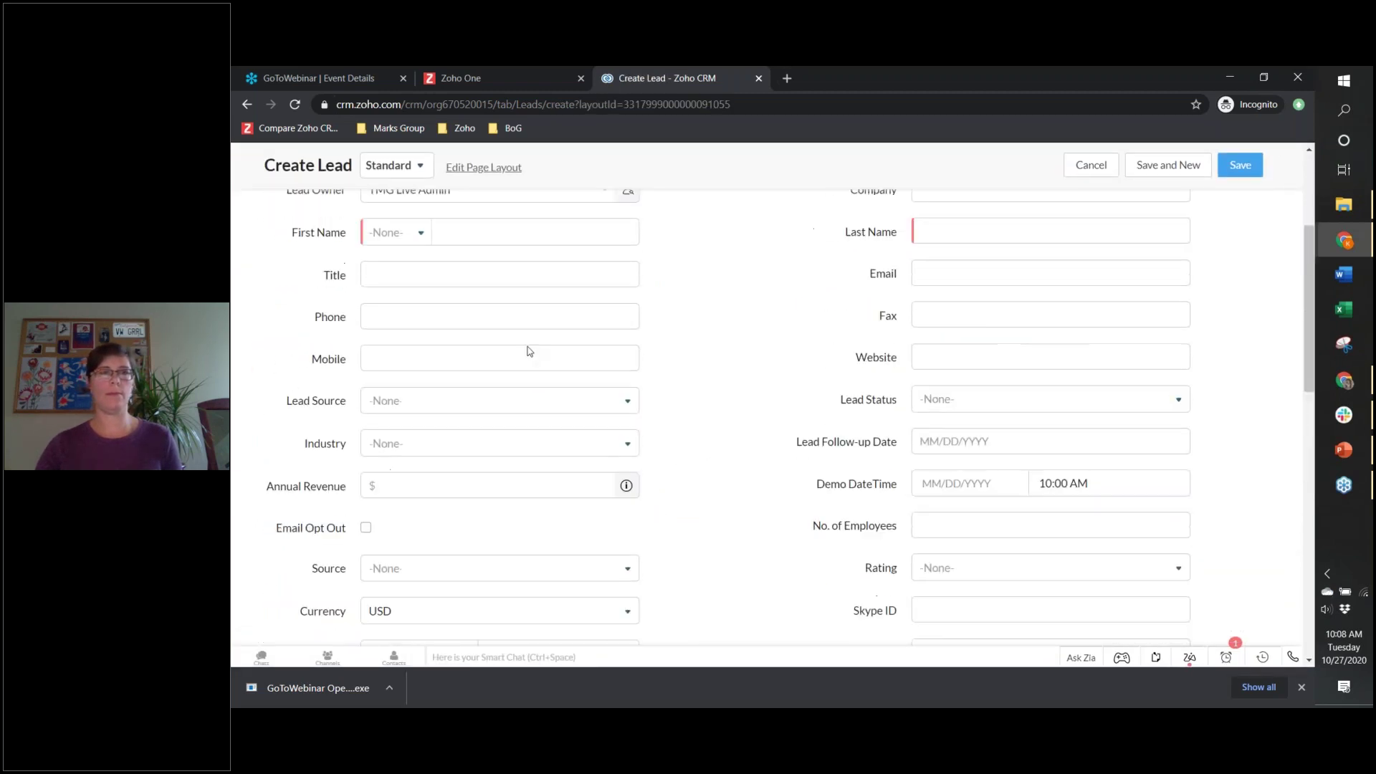
{"action": "left_click", "coordinate": [416, 175]}
{"action": "left_click", "coordinate": [419, 245]}
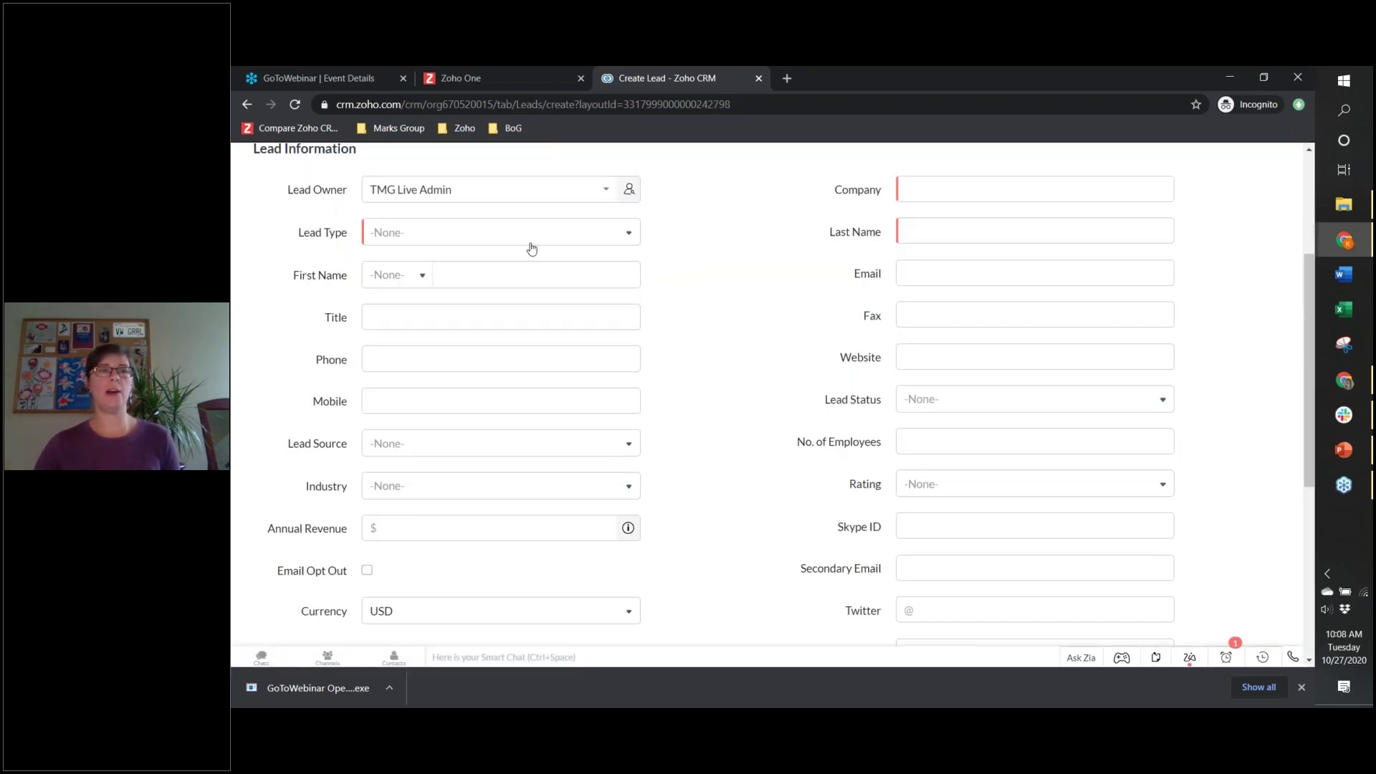
Step: Test the layout rule by setting Lead Type to Manufacturer and entering Caterpiller as the Equipment Make
{"action": "left_click", "coordinate": [538, 244]}
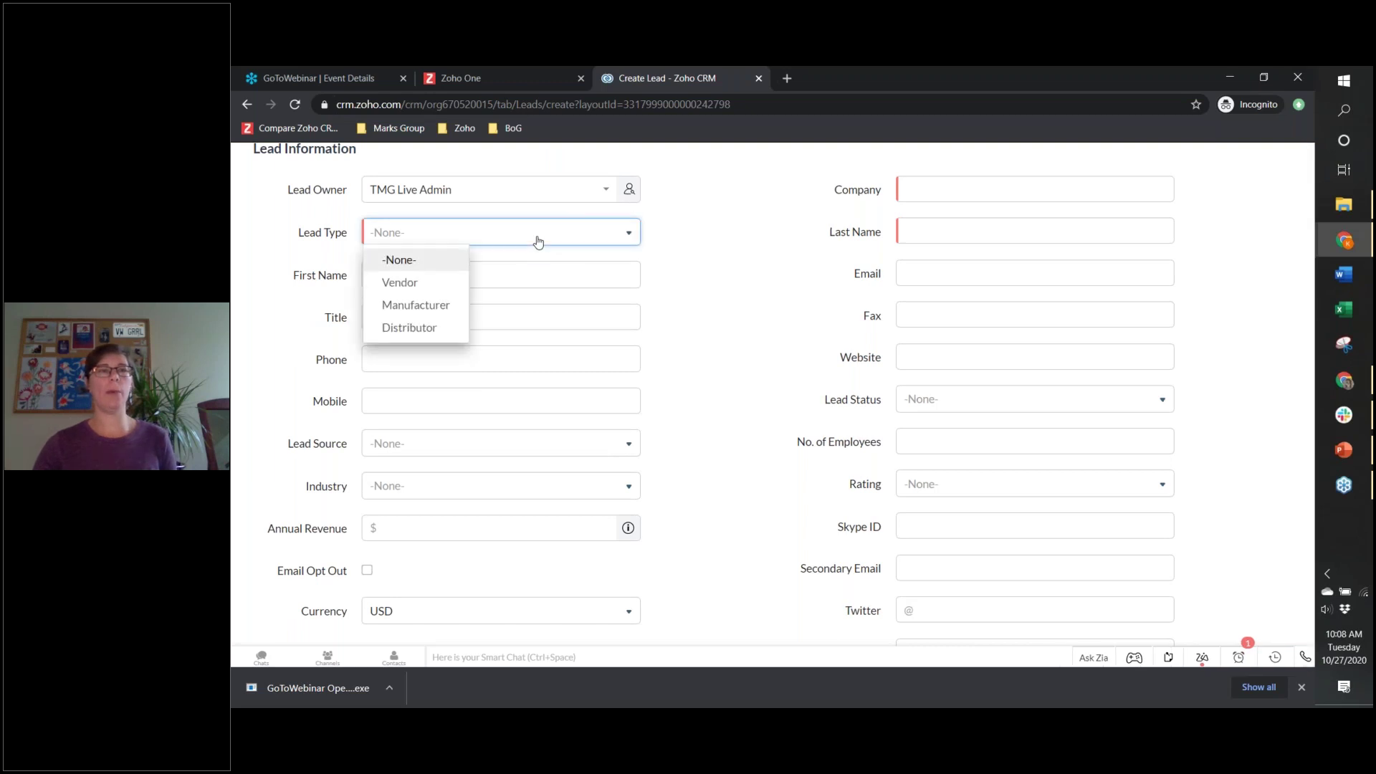
{"action": "left_click", "coordinate": [430, 308]}
{"action": "left_click", "coordinate": [438, 279]}
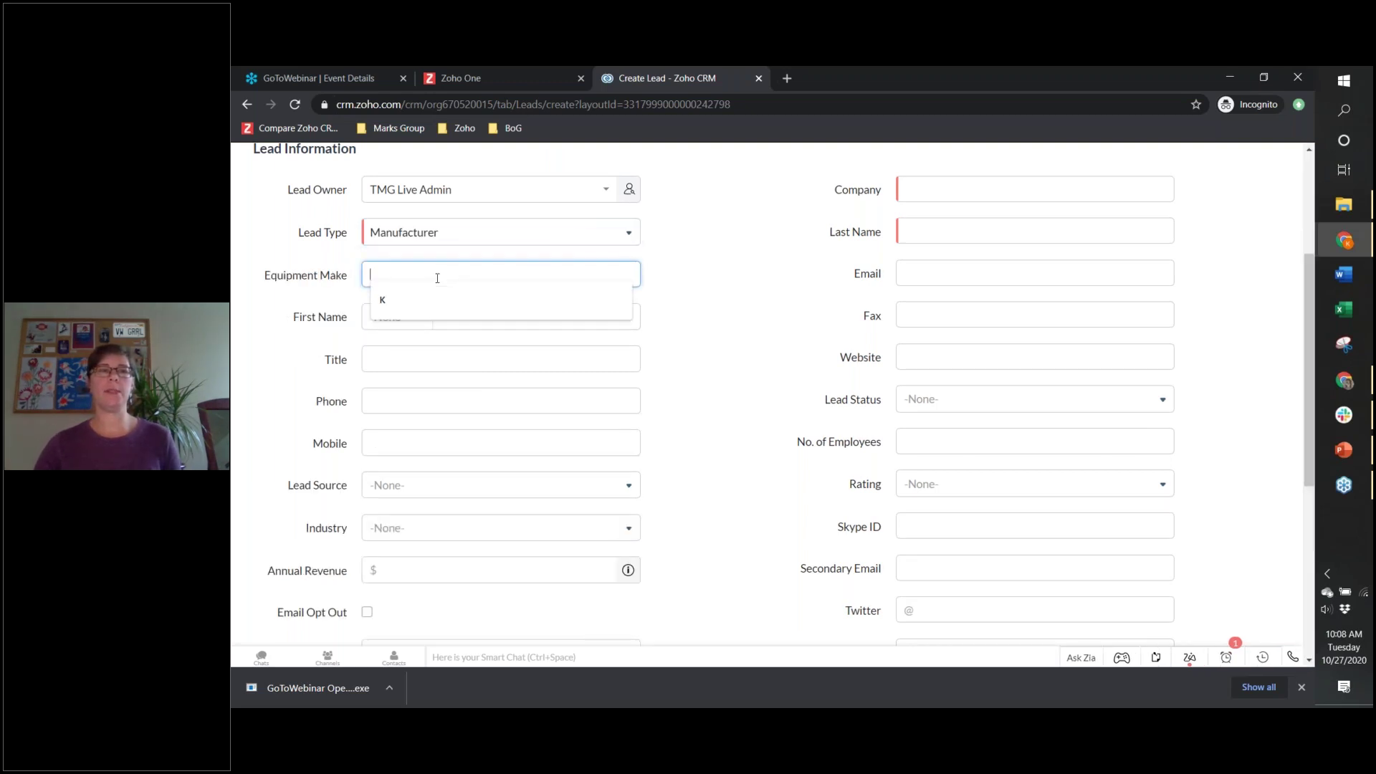
{"action": "type", "text": "Cate"}
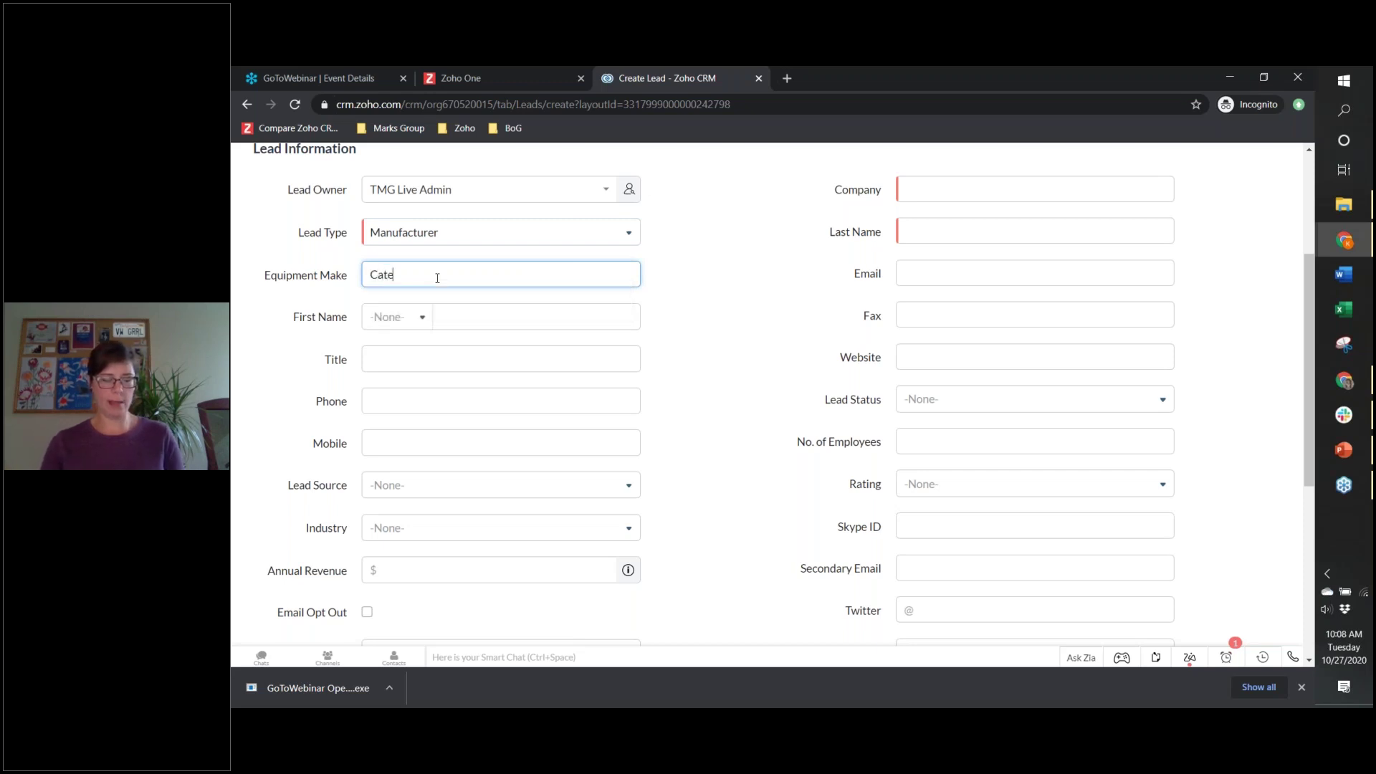
{"action": "type", "text": "rpiller"}
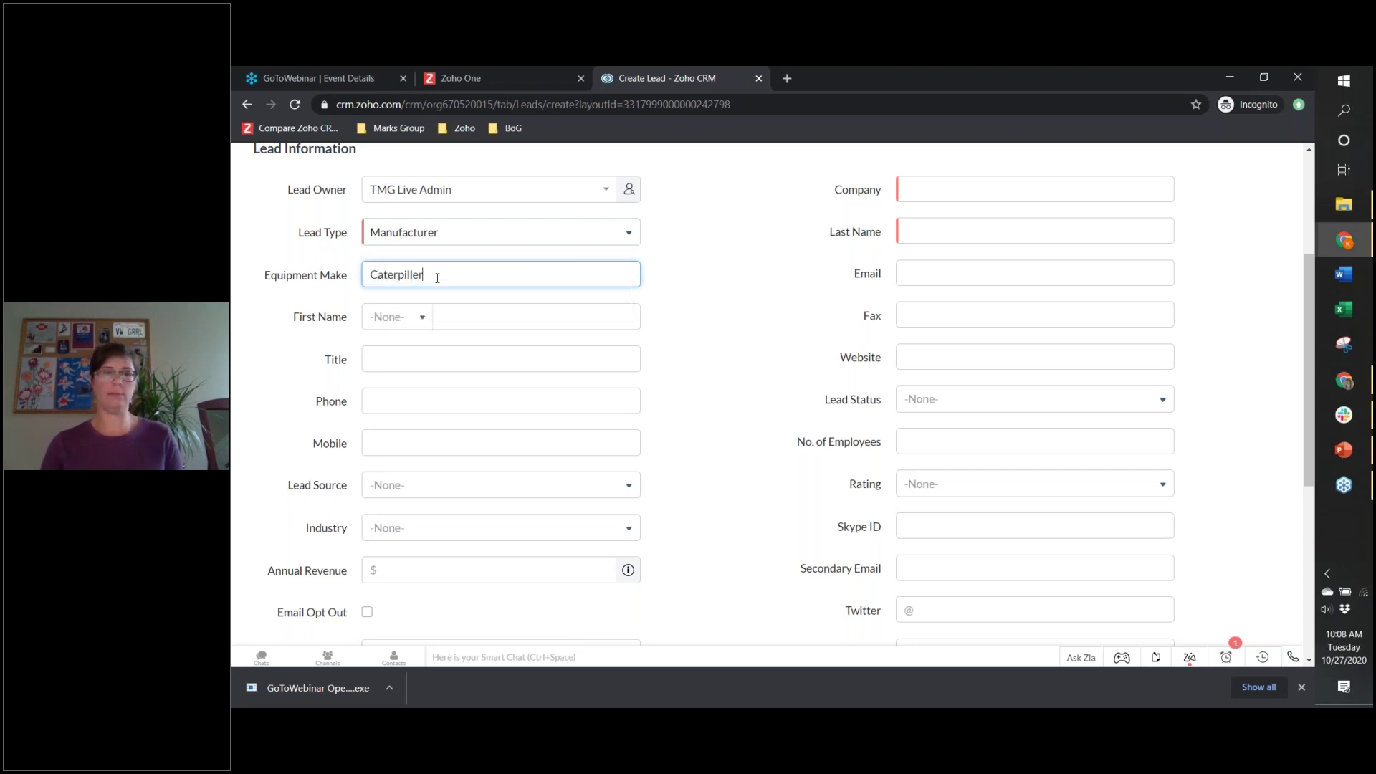
{"action": "left_click", "coordinate": [680, 324]}
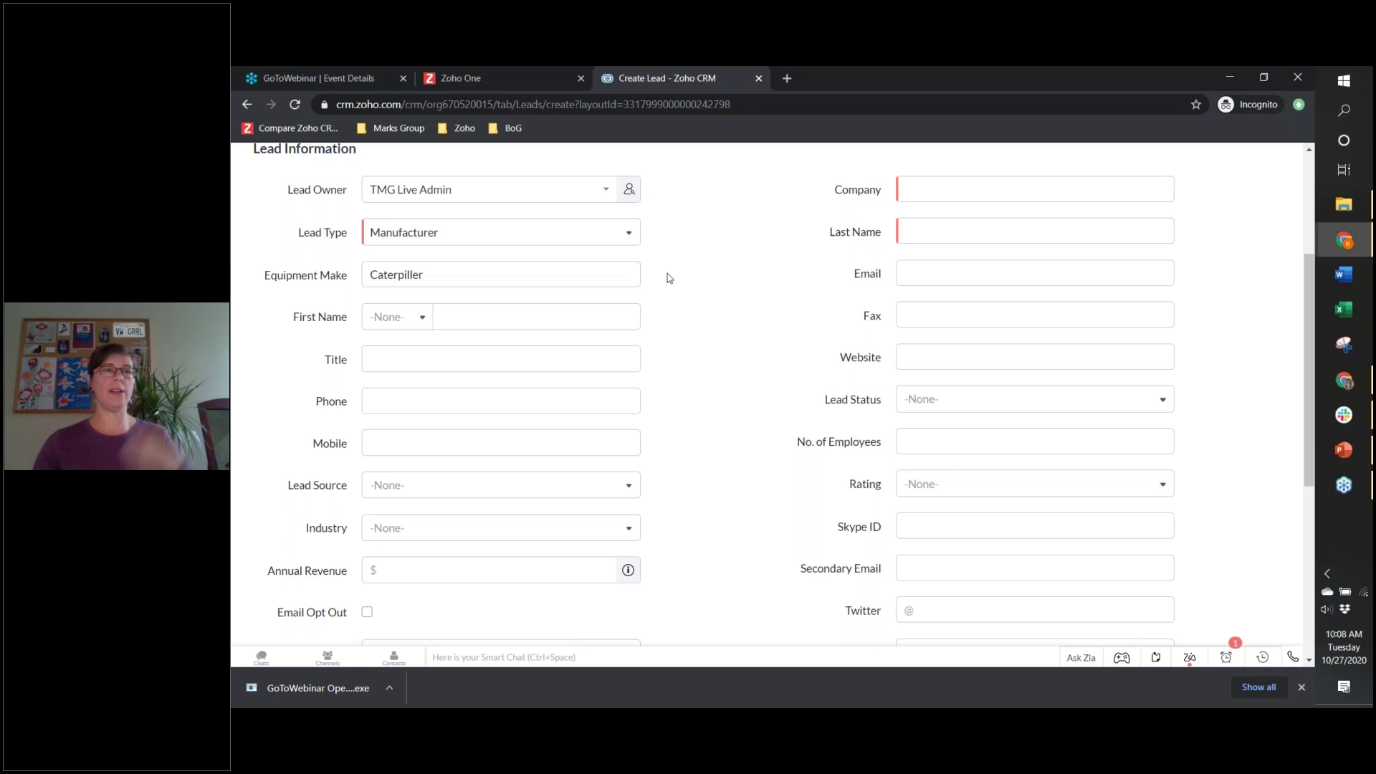
Step: Test the layout rule with Lead Type set to Distributor and Northeast as the Region, and cancel the new lead
{"action": "left_click", "coordinate": [623, 233]}
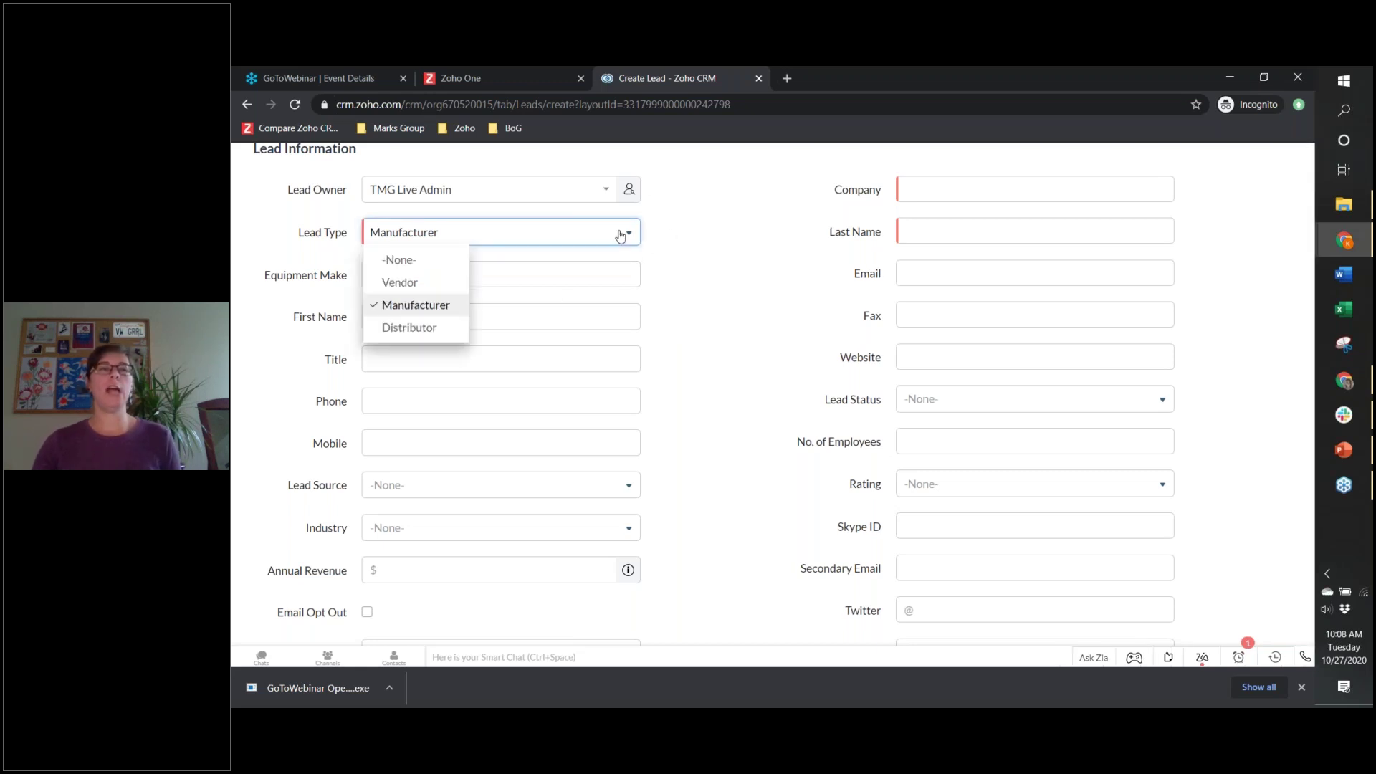
{"action": "left_click", "coordinate": [416, 327]}
{"action": "left_click", "coordinate": [430, 270]}
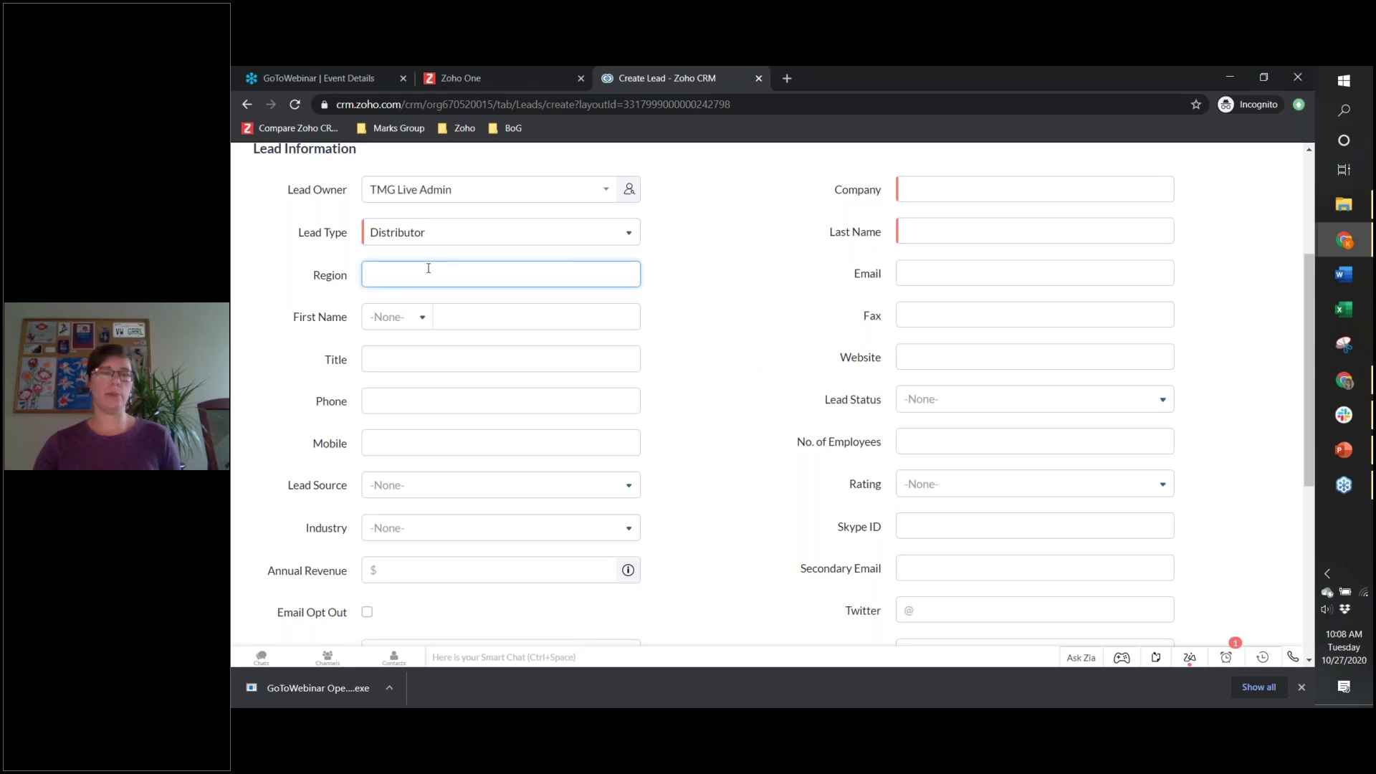
{"action": "type", "text": "Northe"}
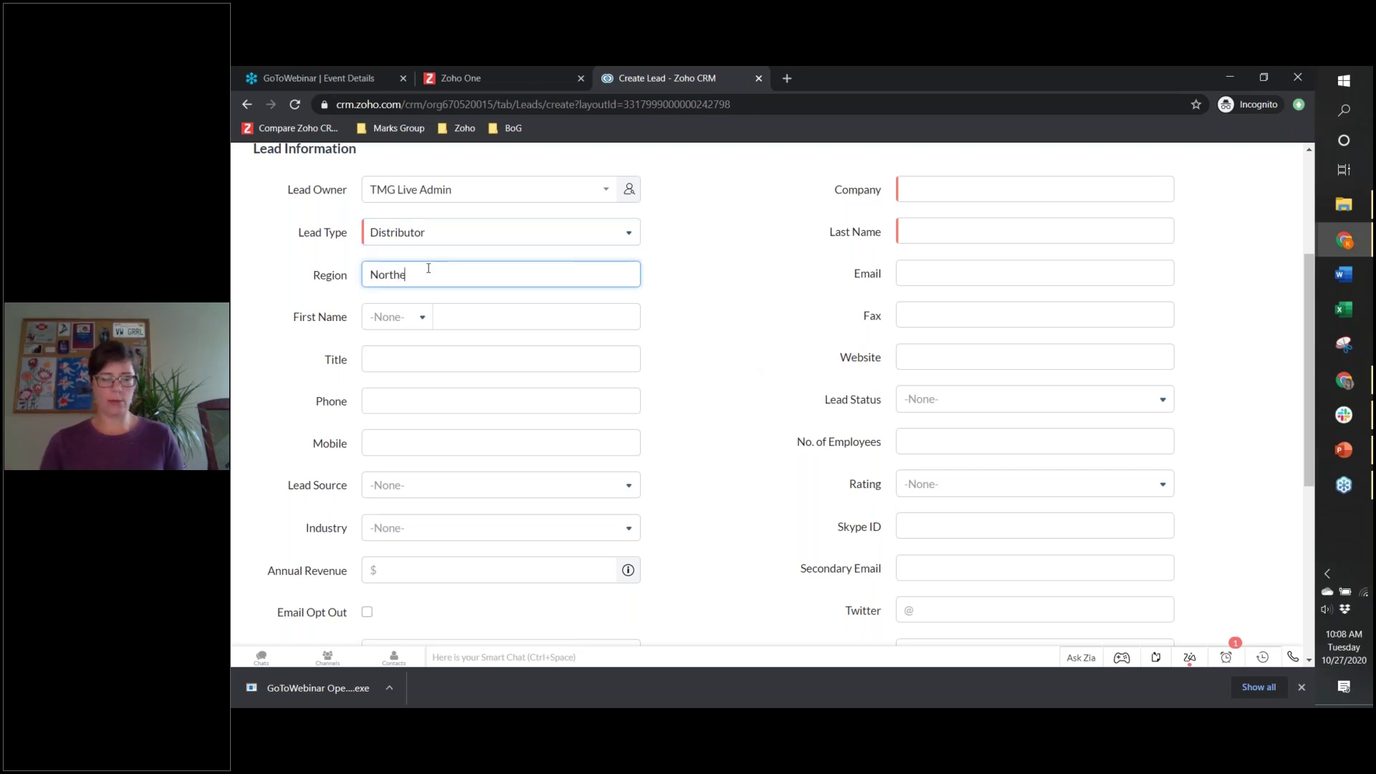
{"action": "type", "text": "ast"}
{"action": "left_click", "coordinate": [741, 332]}
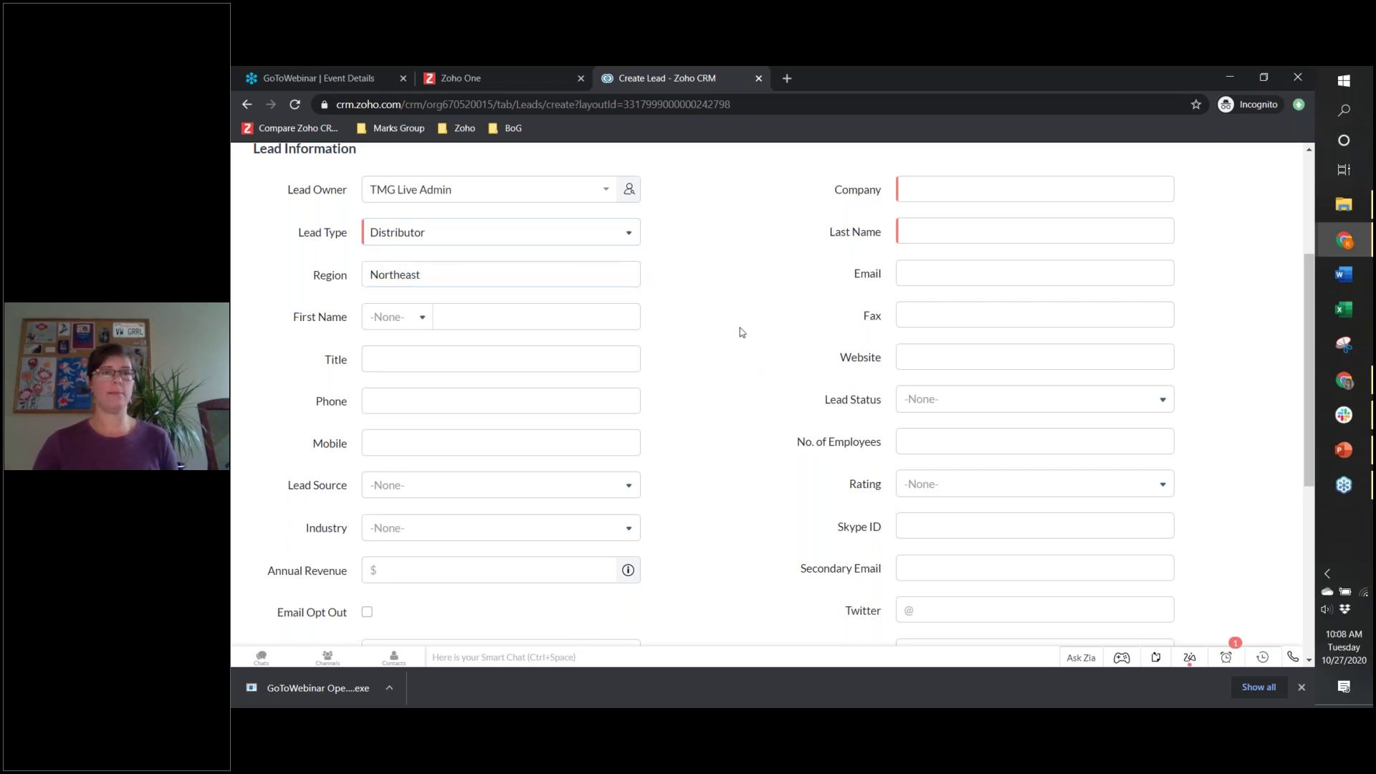
{"action": "scroll", "coordinate": [742, 332], "scroll_direction": "up", "scroll_amount": 3}
{"action": "scroll", "coordinate": [746, 336], "scroll_direction": "down", "scroll_amount": 2}
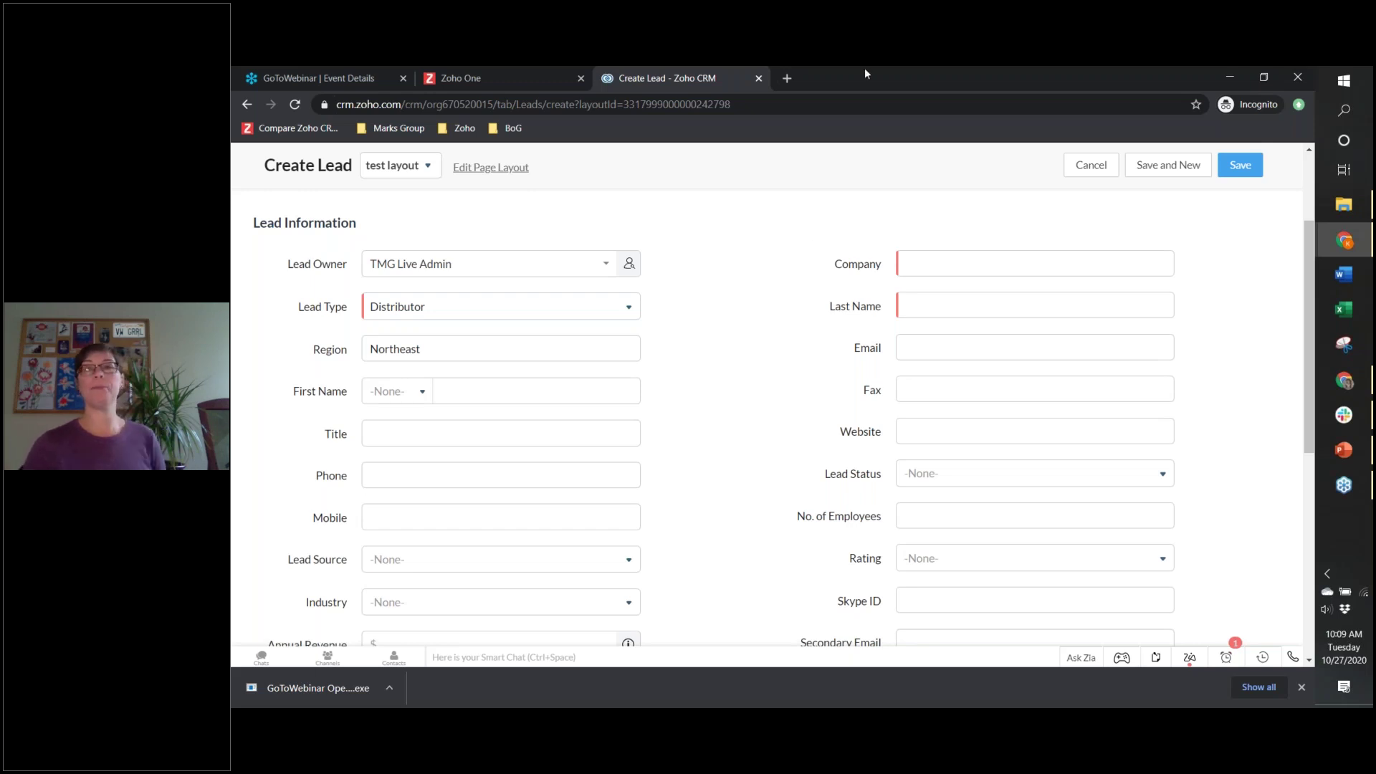
{"action": "left_click", "coordinate": [1095, 170]}
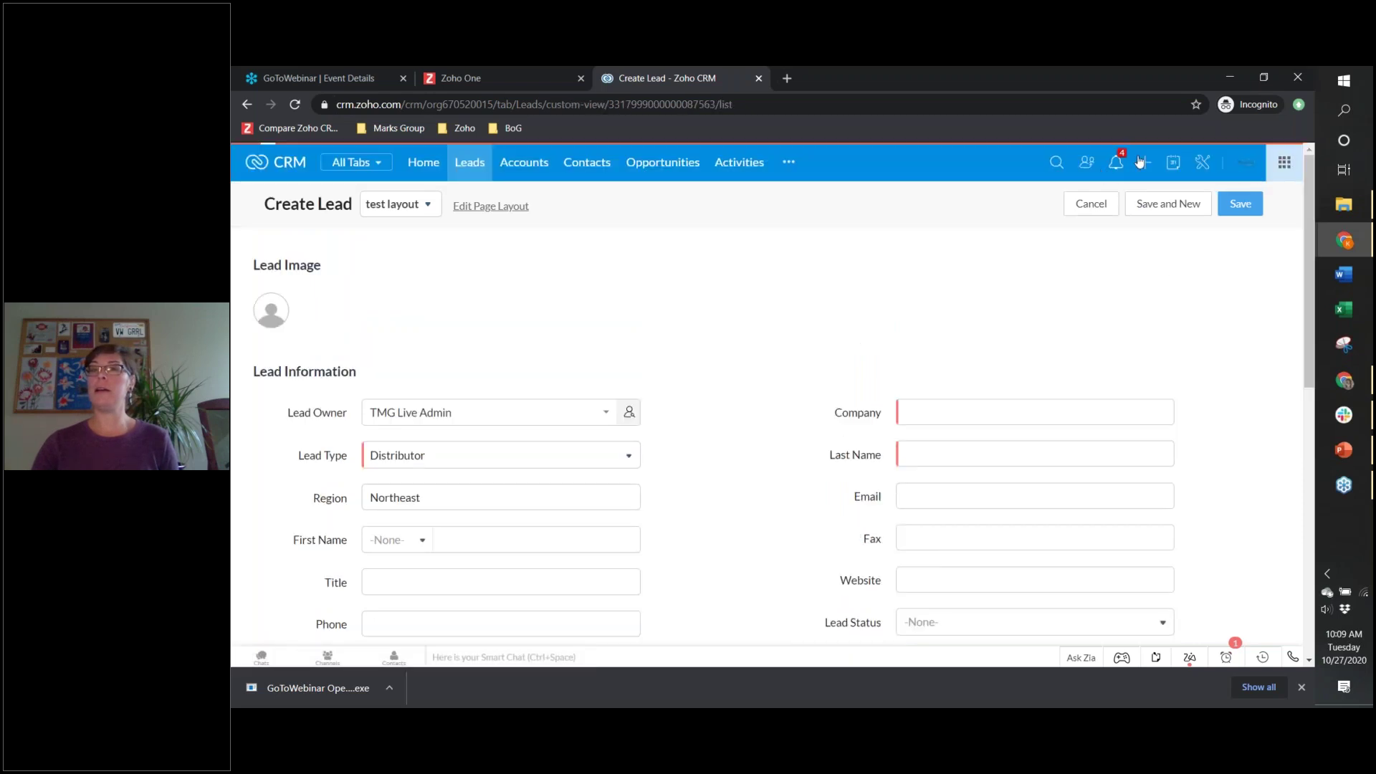
Step: Return to the Leads module's settings in Setup and view its layout rules list
{"action": "left_click", "coordinate": [1216, 166]}
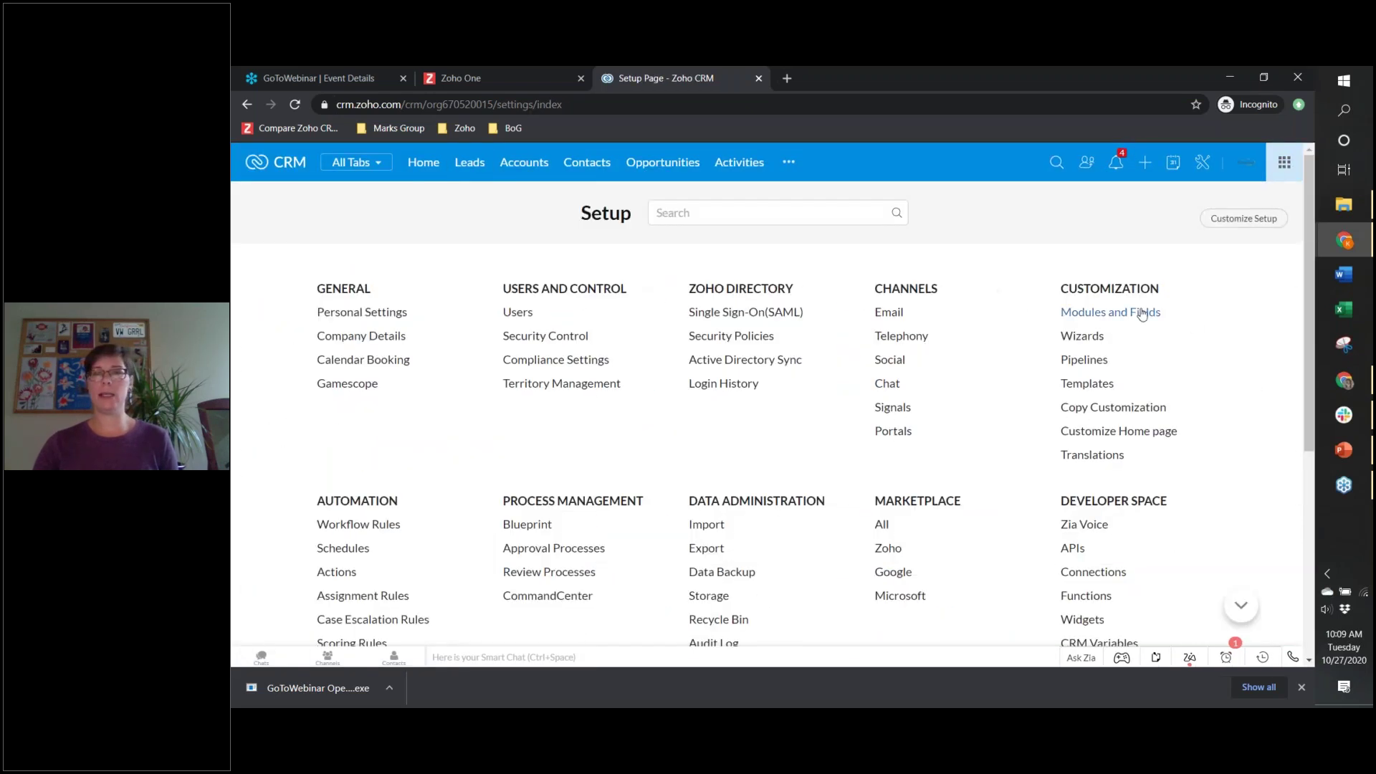
{"action": "left_click", "coordinate": [1142, 313]}
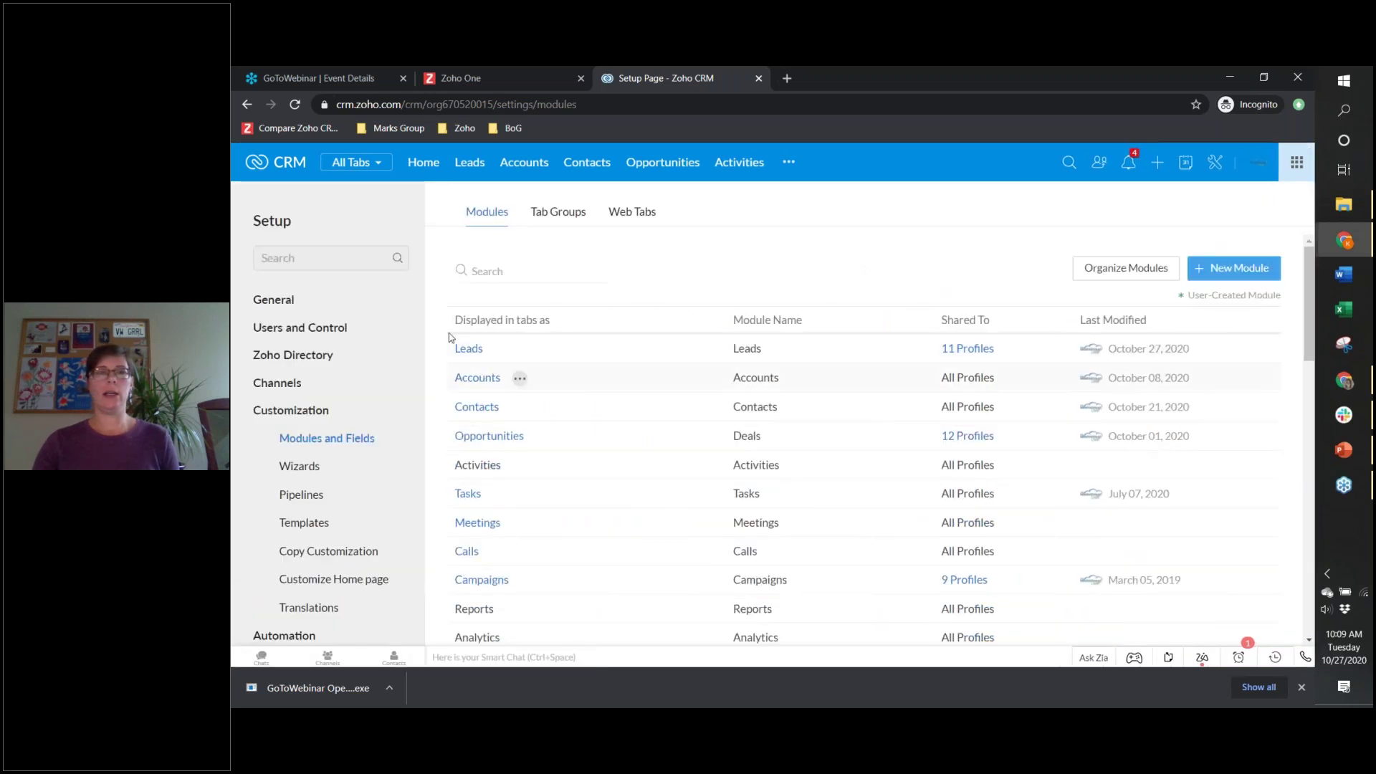
{"action": "left_click", "coordinate": [468, 348]}
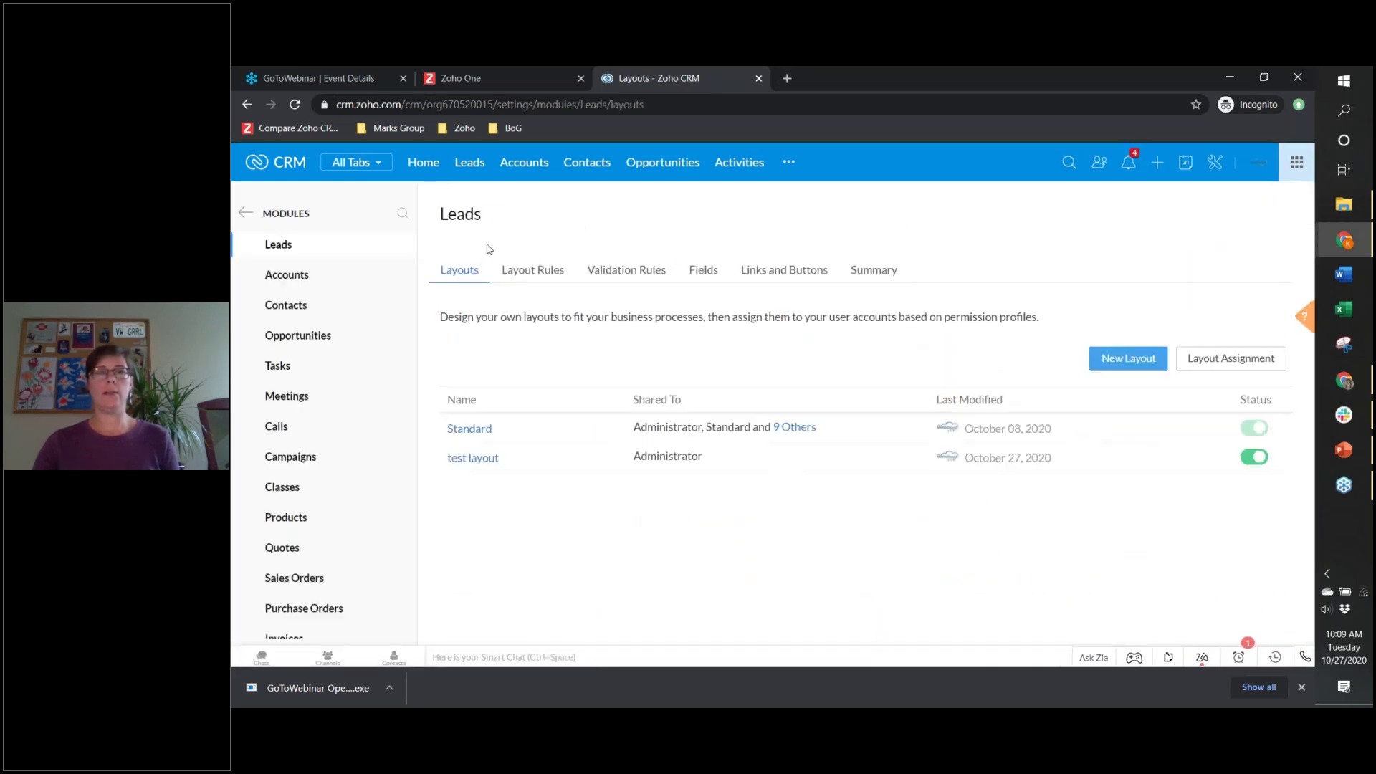
{"action": "left_click", "coordinate": [466, 462]}
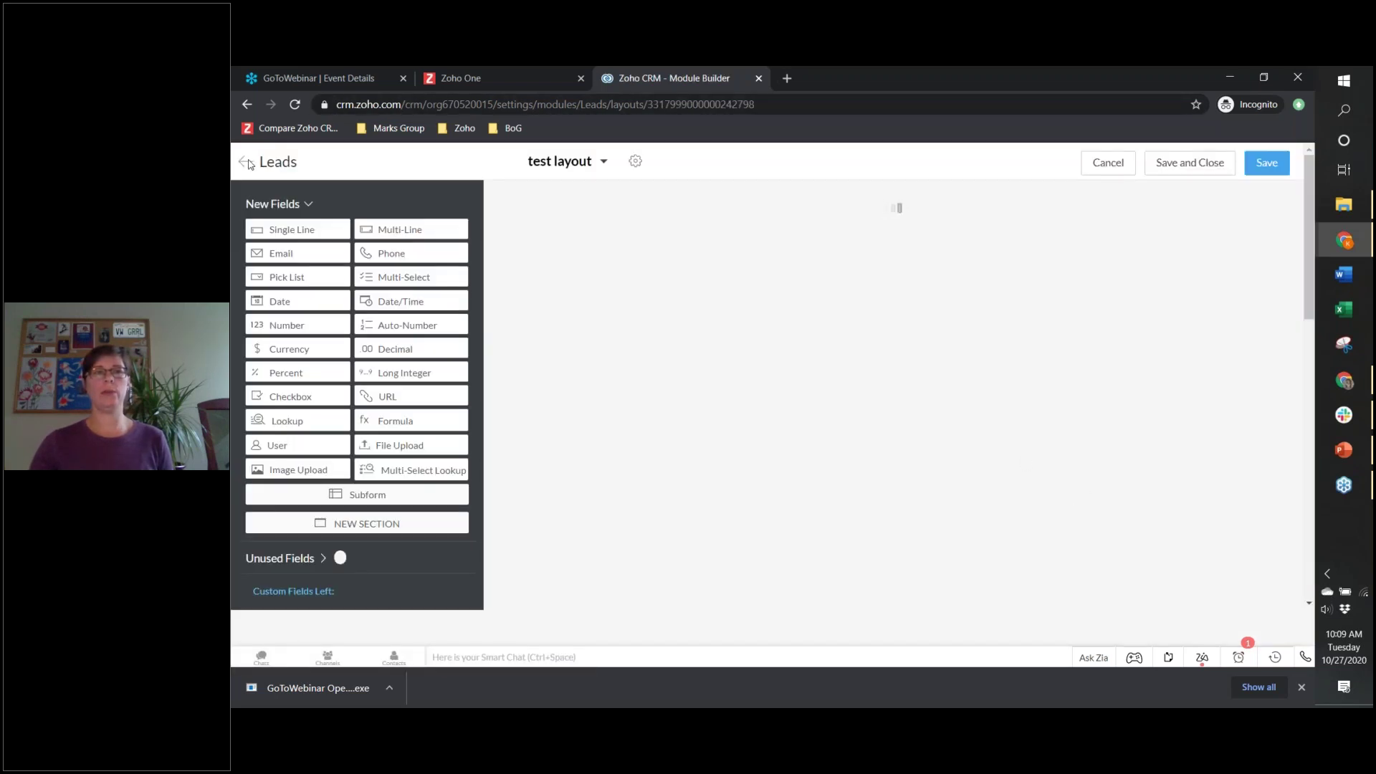
{"action": "left_click", "coordinate": [271, 157]}
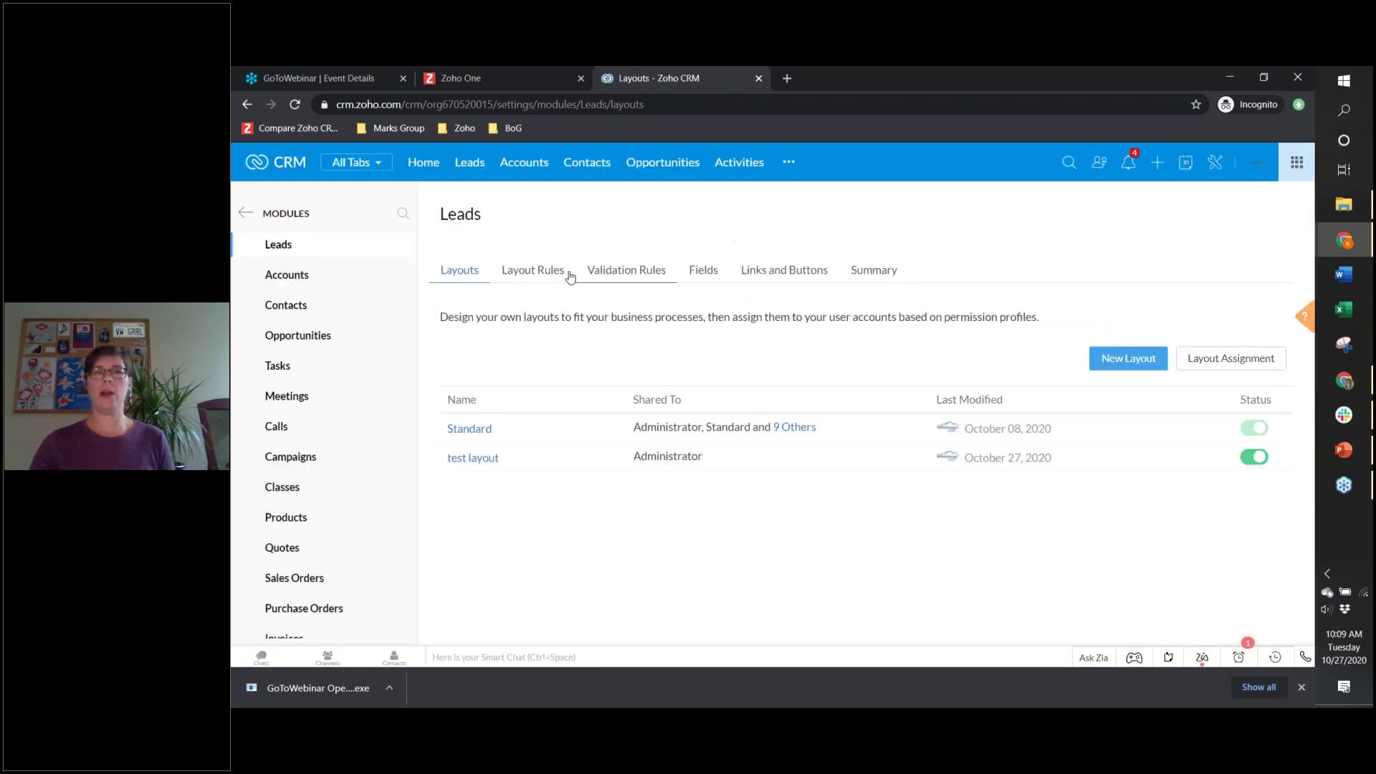
{"action": "left_click", "coordinate": [566, 272]}
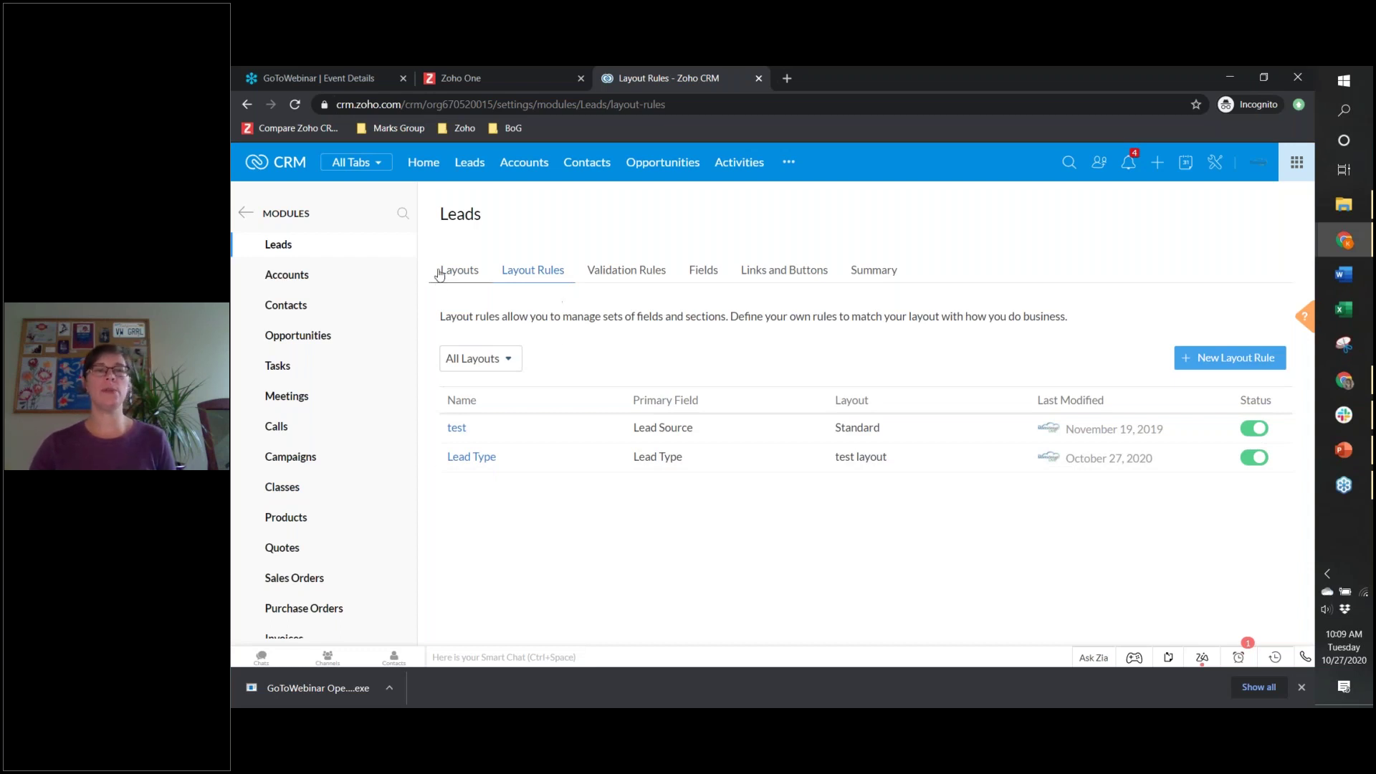
Step: Review the test layout among the Leads module's layouts and return to the layouts list
{"action": "left_click", "coordinate": [463, 278]}
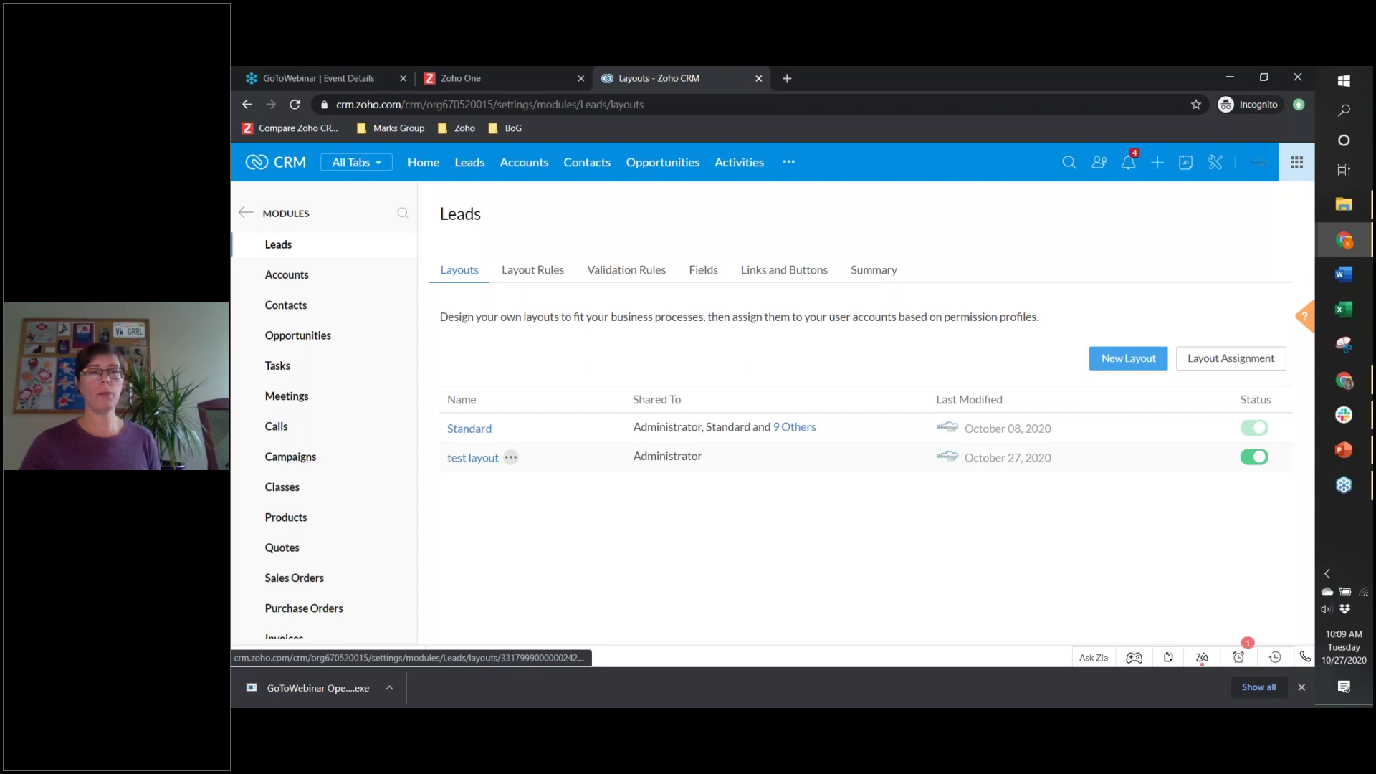
{"action": "left_click", "coordinate": [473, 458]}
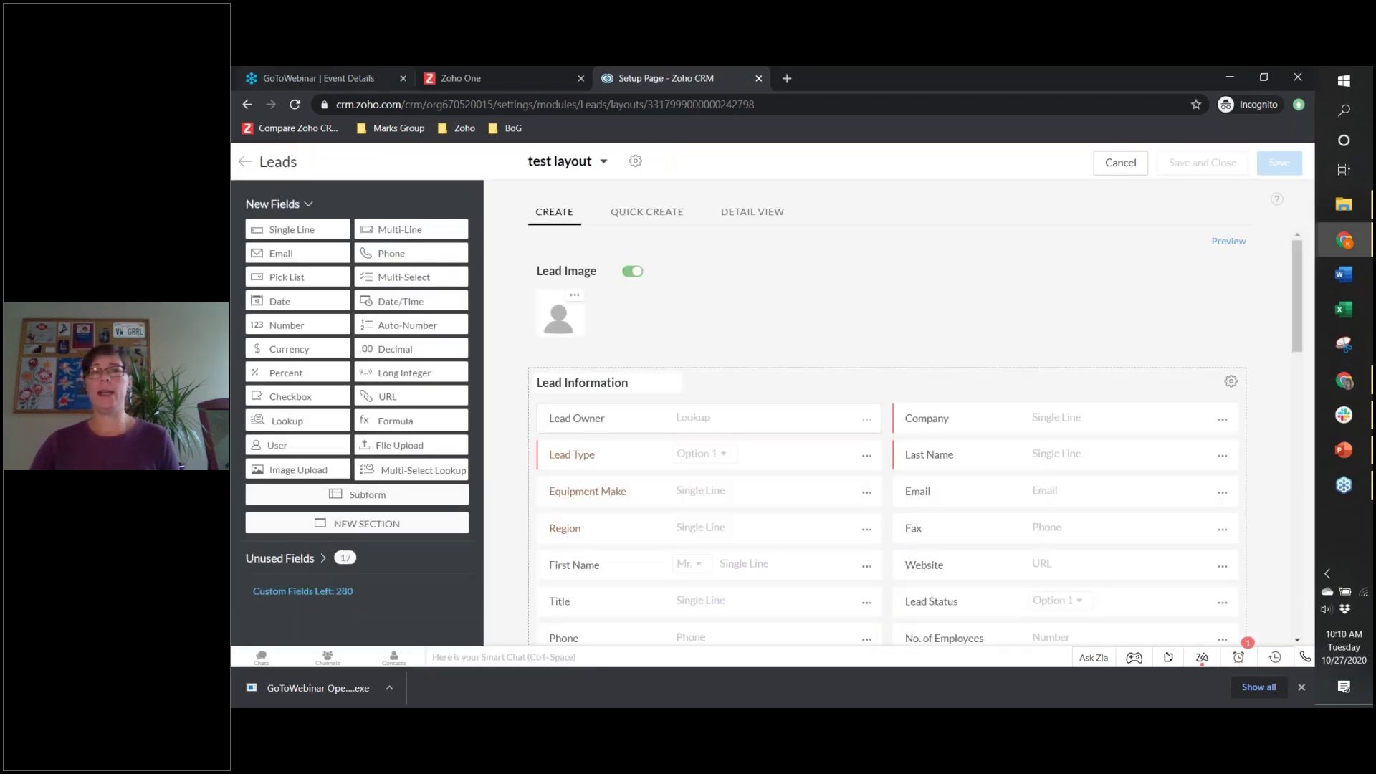
{"action": "left_click", "coordinate": [246, 164]}
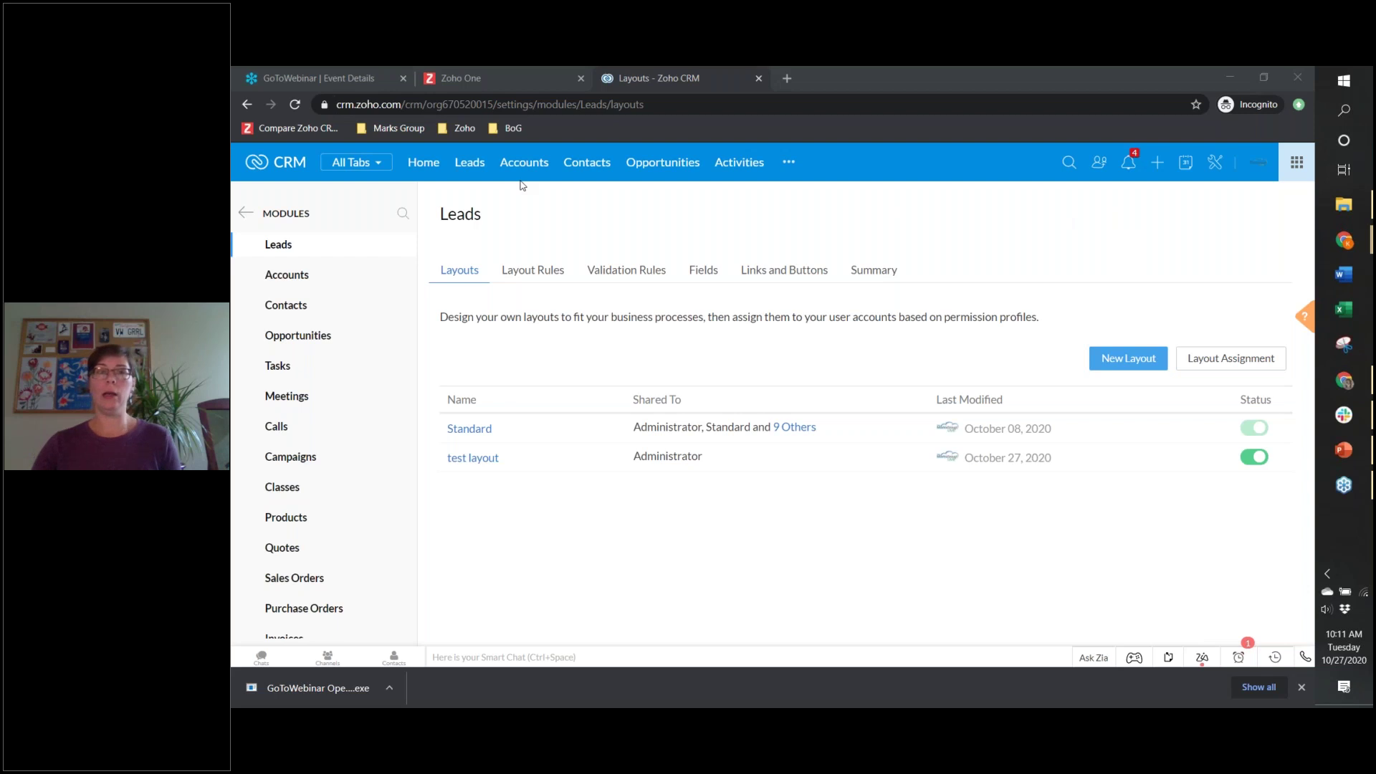
Step: Leave the Leads module's settings and open the Tab Groups settings under Modules and Fields
{"action": "left_click", "coordinate": [526, 207]}
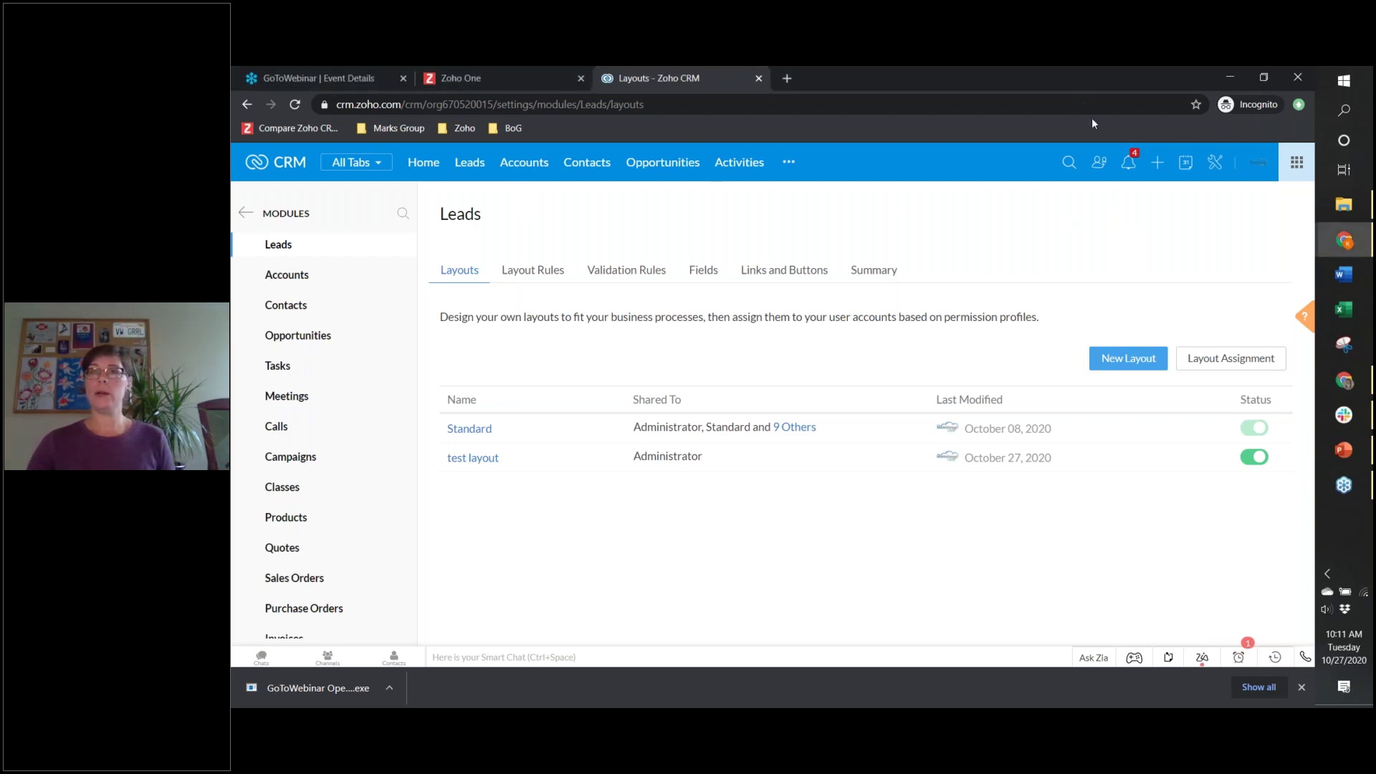
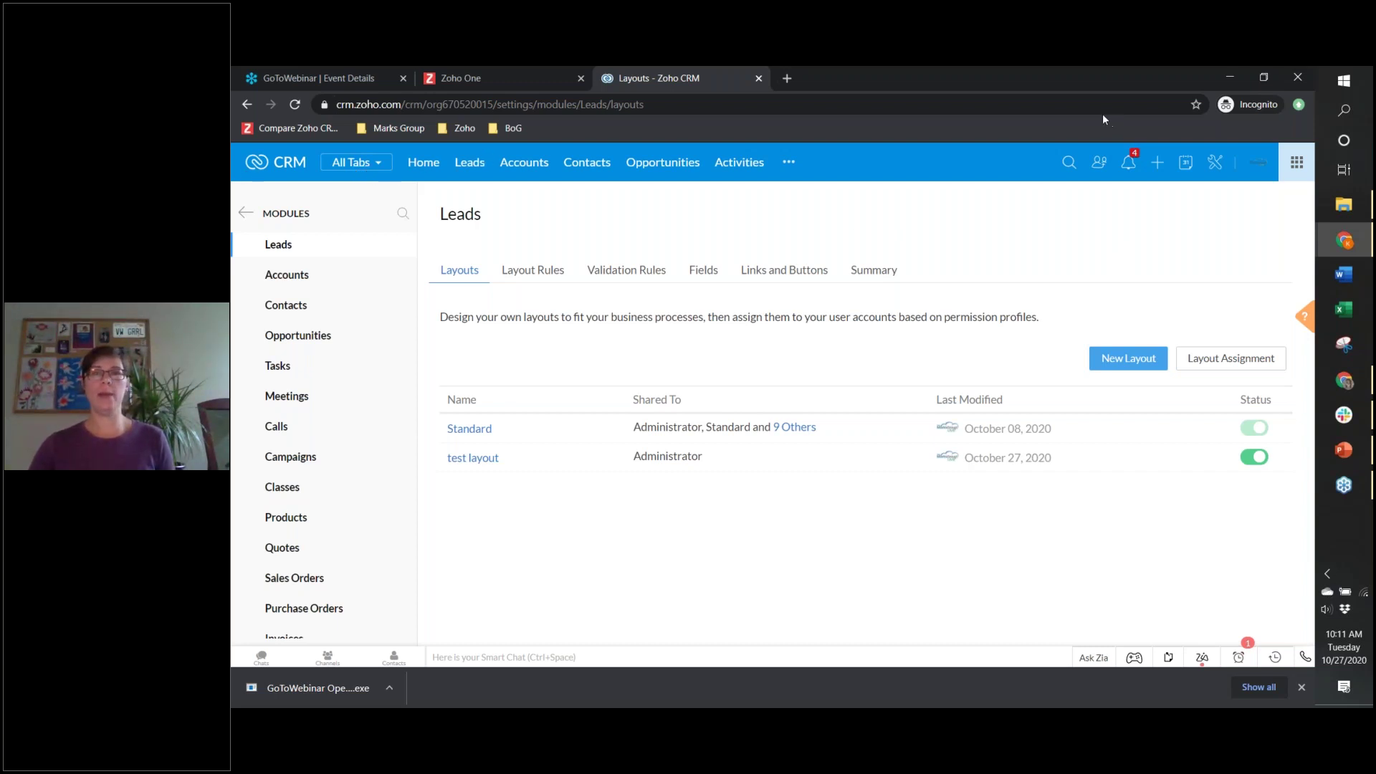
{"action": "left_click", "coordinate": [540, 213]}
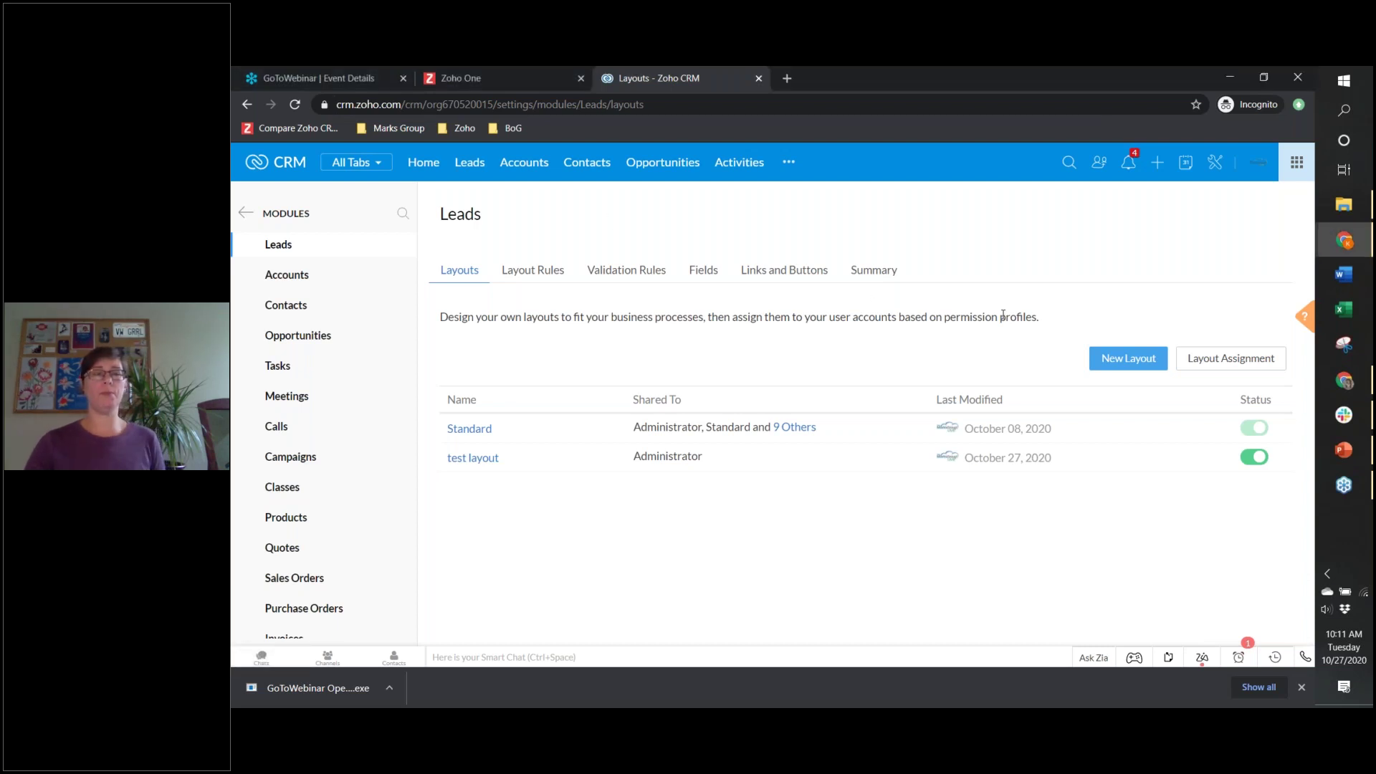
{"action": "left_click", "coordinate": [246, 213]}
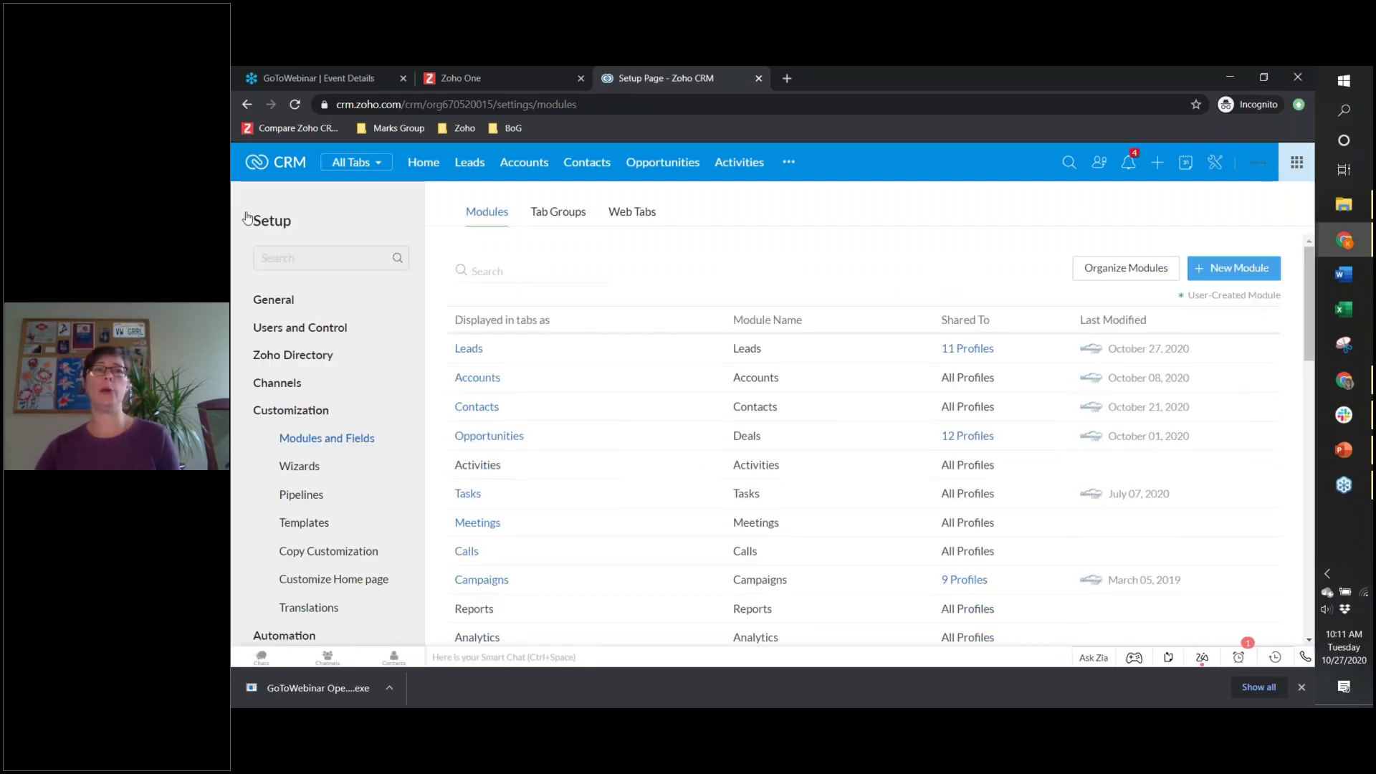
{"action": "left_click", "coordinate": [542, 219]}
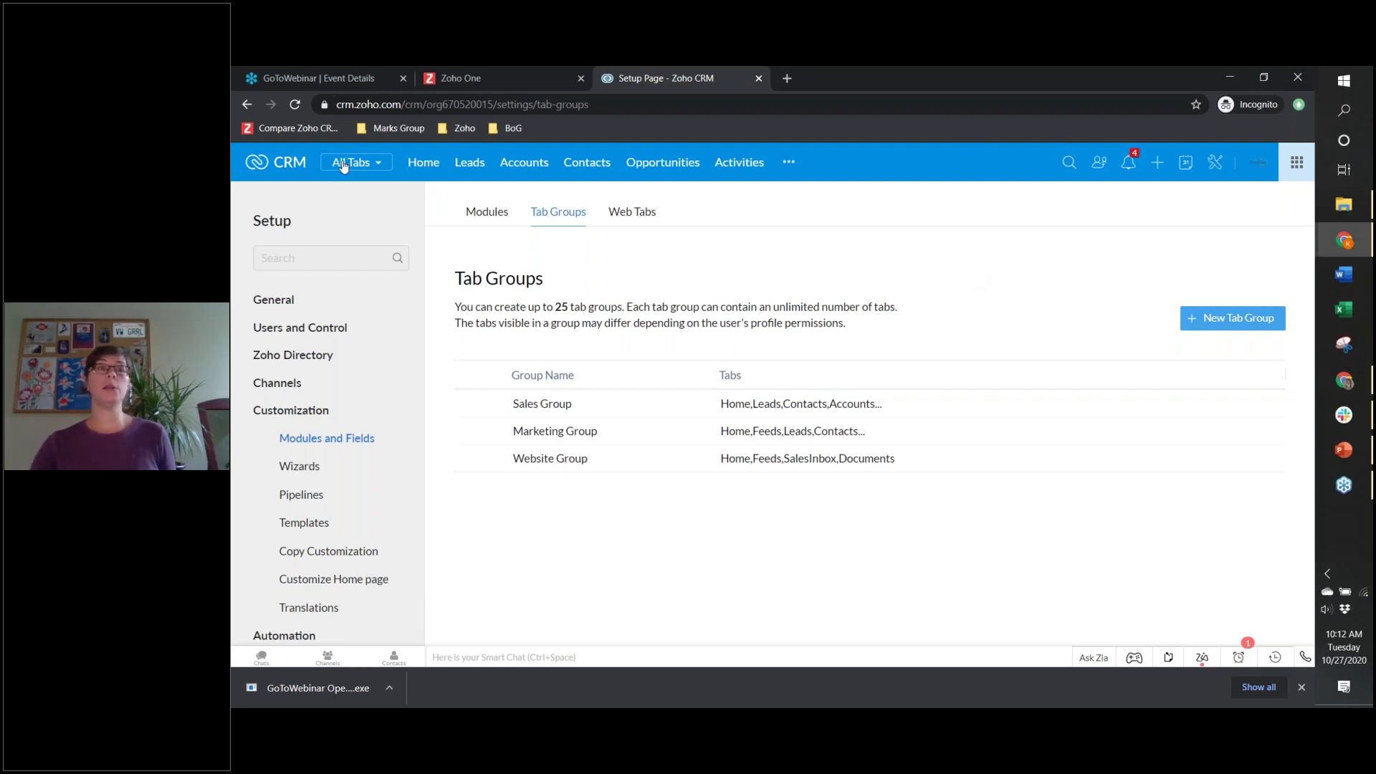
Step: Look through the list of additional modules in the navigation bar and close it
{"action": "left_click", "coordinate": [790, 162]}
{"action": "scroll", "coordinate": [829, 334], "scroll_direction": "down", "scroll_amount": 6}
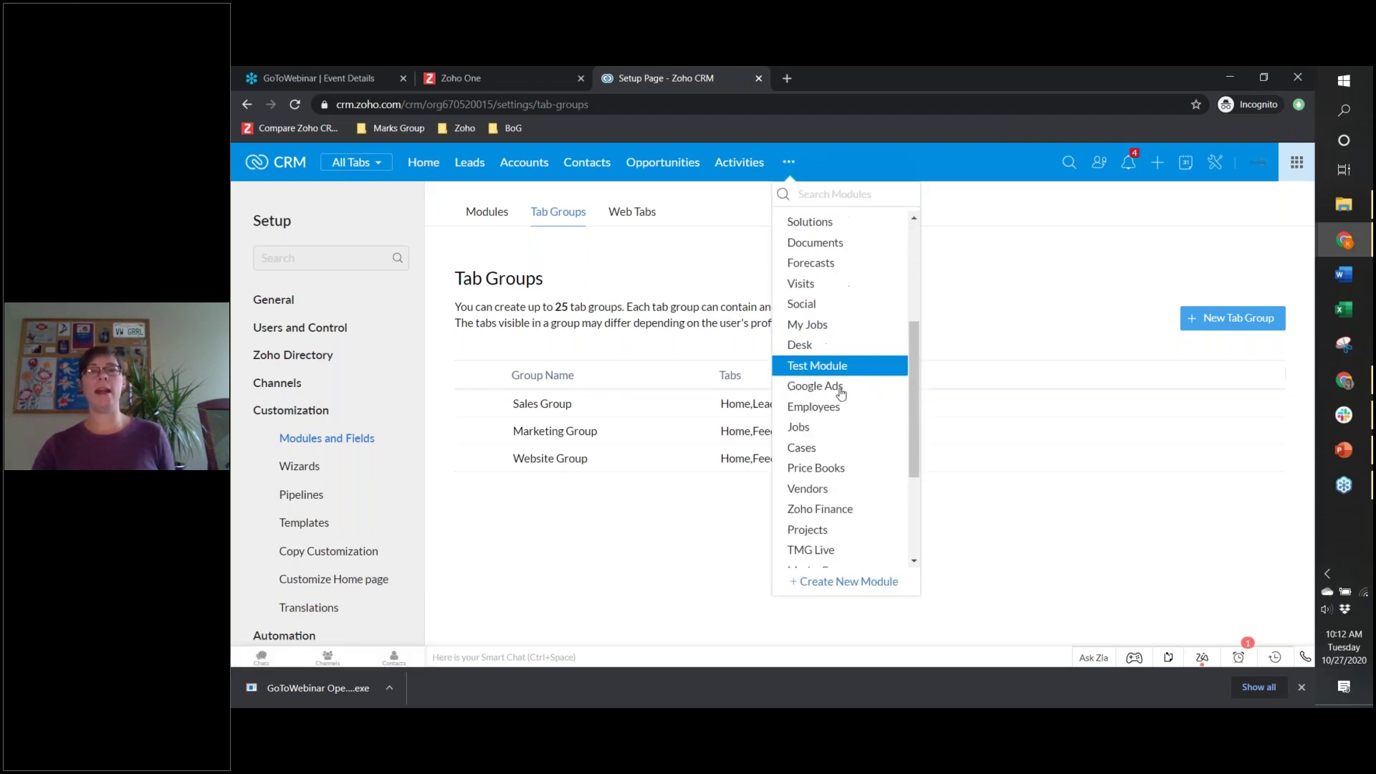
{"action": "scroll", "coordinate": [847, 403], "scroll_direction": "up", "scroll_amount": 6}
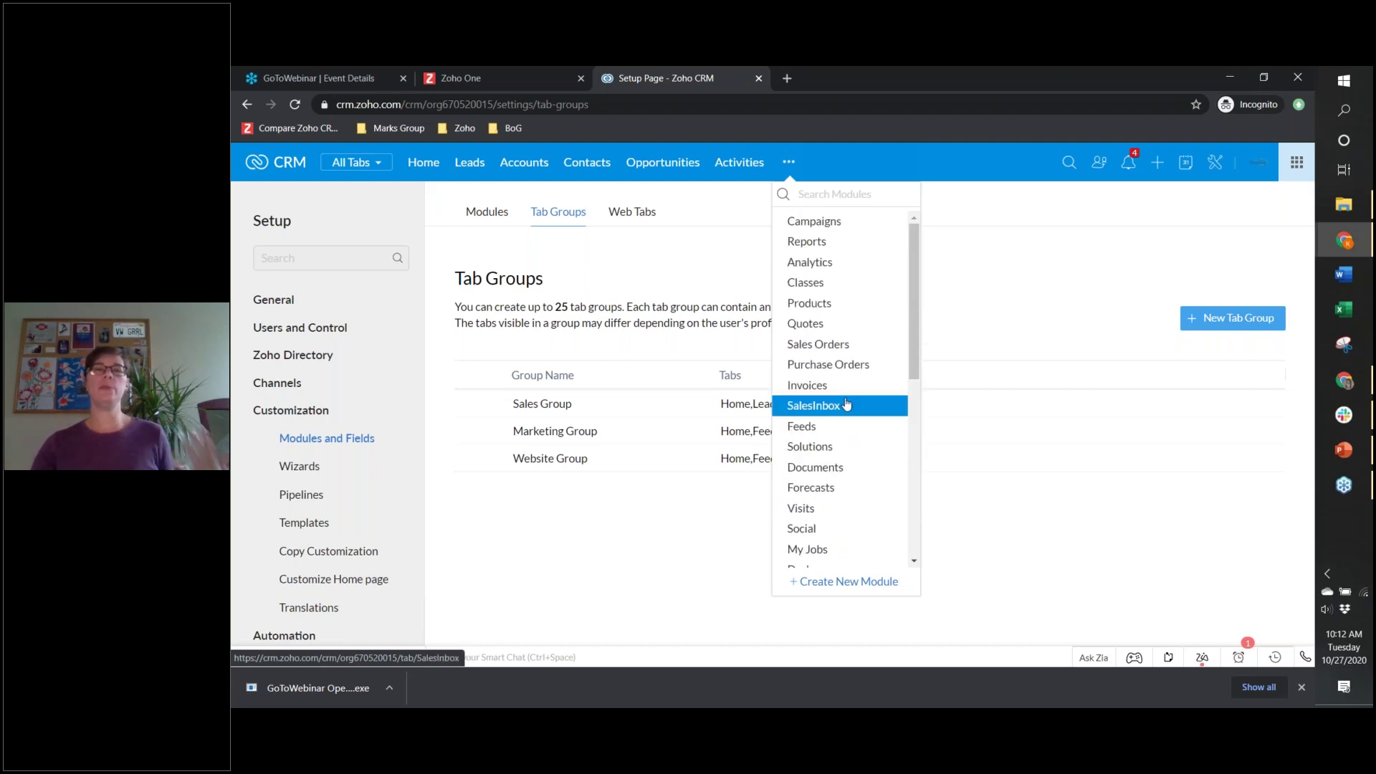
{"action": "scroll", "coordinate": [847, 403], "scroll_direction": "down", "scroll_amount": 6}
{"action": "scroll", "coordinate": [846, 404], "scroll_direction": "down", "scroll_amount": 1}
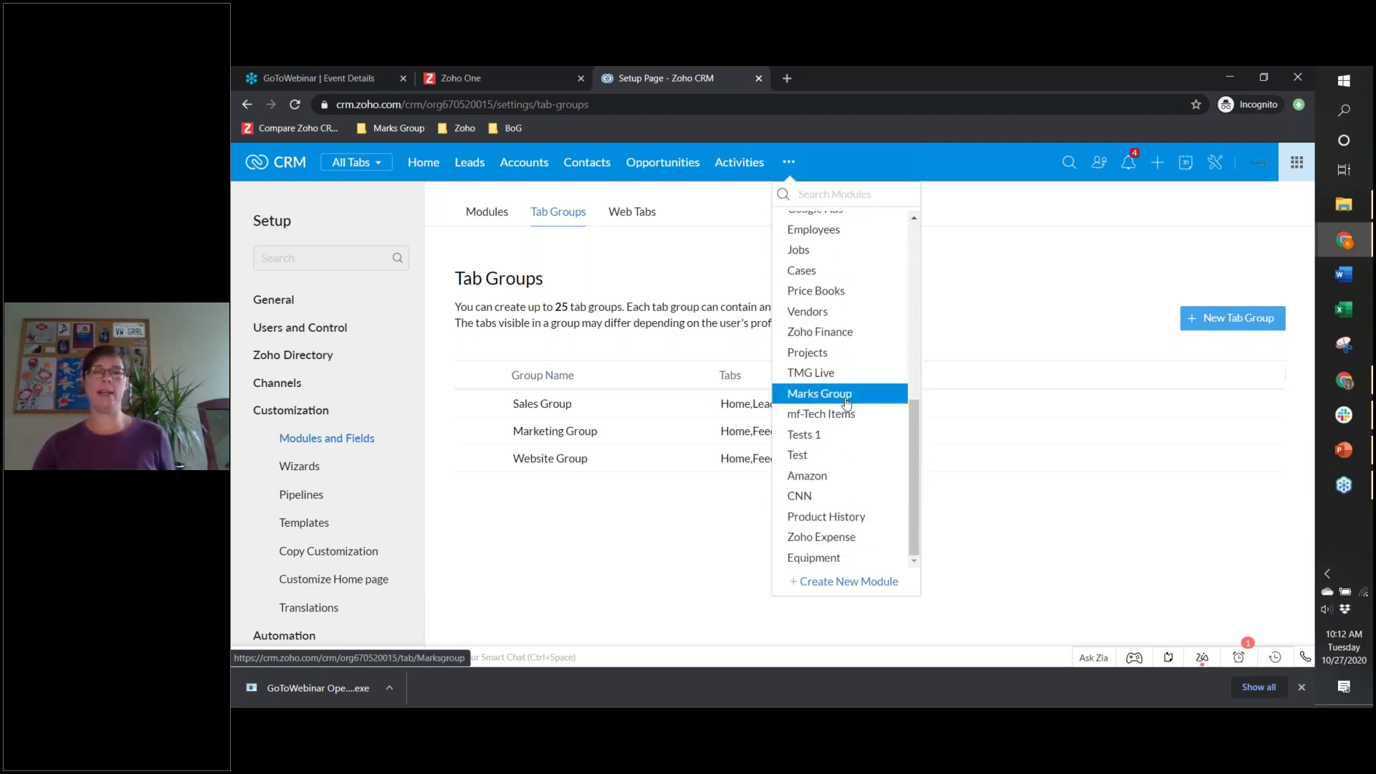
{"action": "left_click", "coordinate": [1015, 257]}
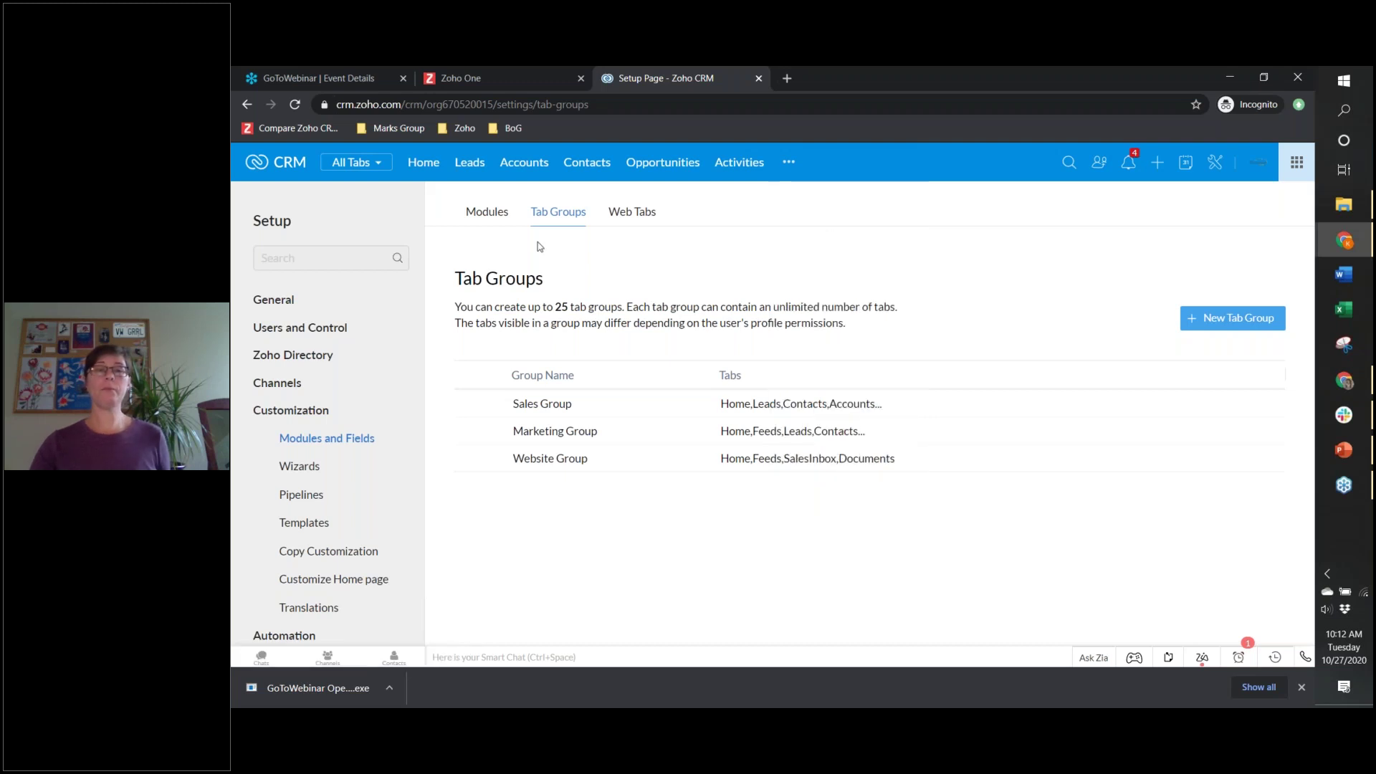
Step: Create a new tab group named Interns and include the Leads and Activities tabs
{"action": "left_click", "coordinate": [1248, 329]}
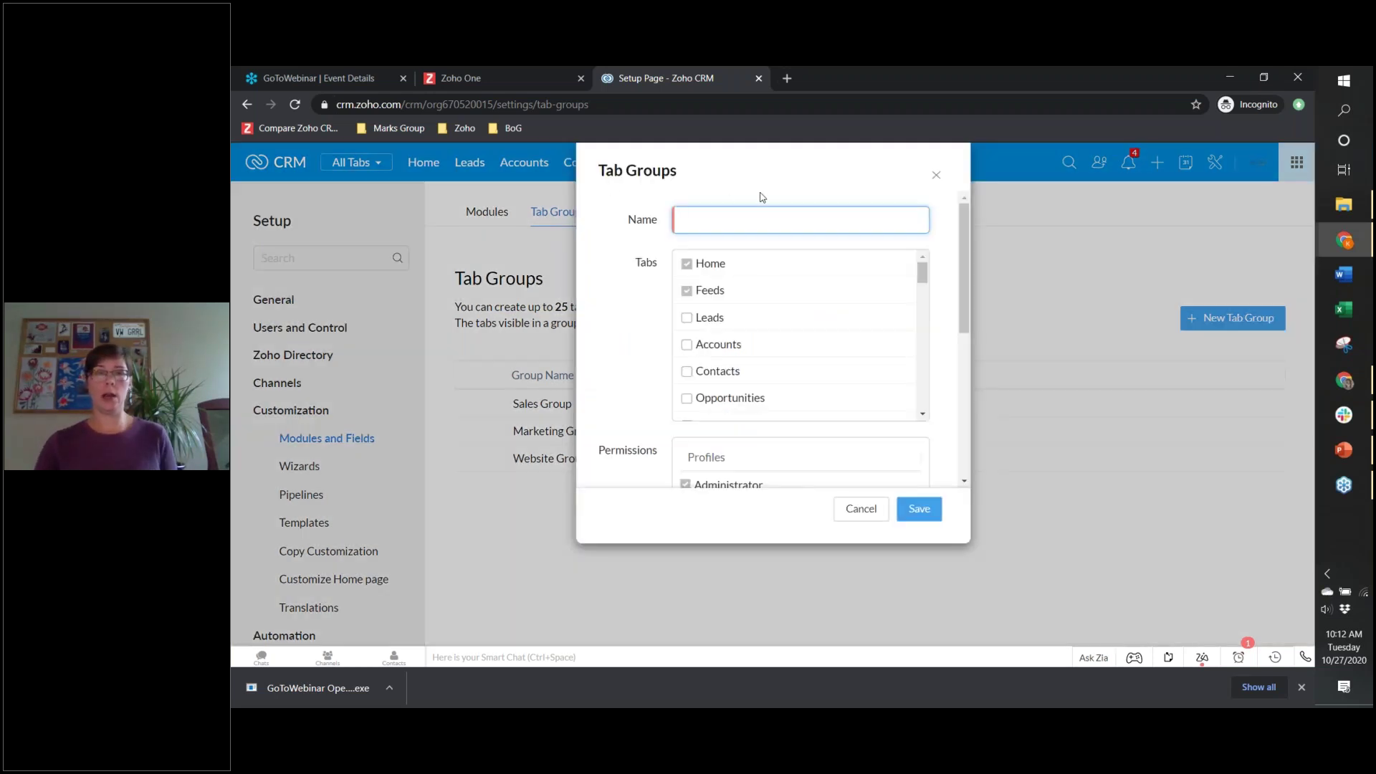
{"action": "type", "text": "Interns"}
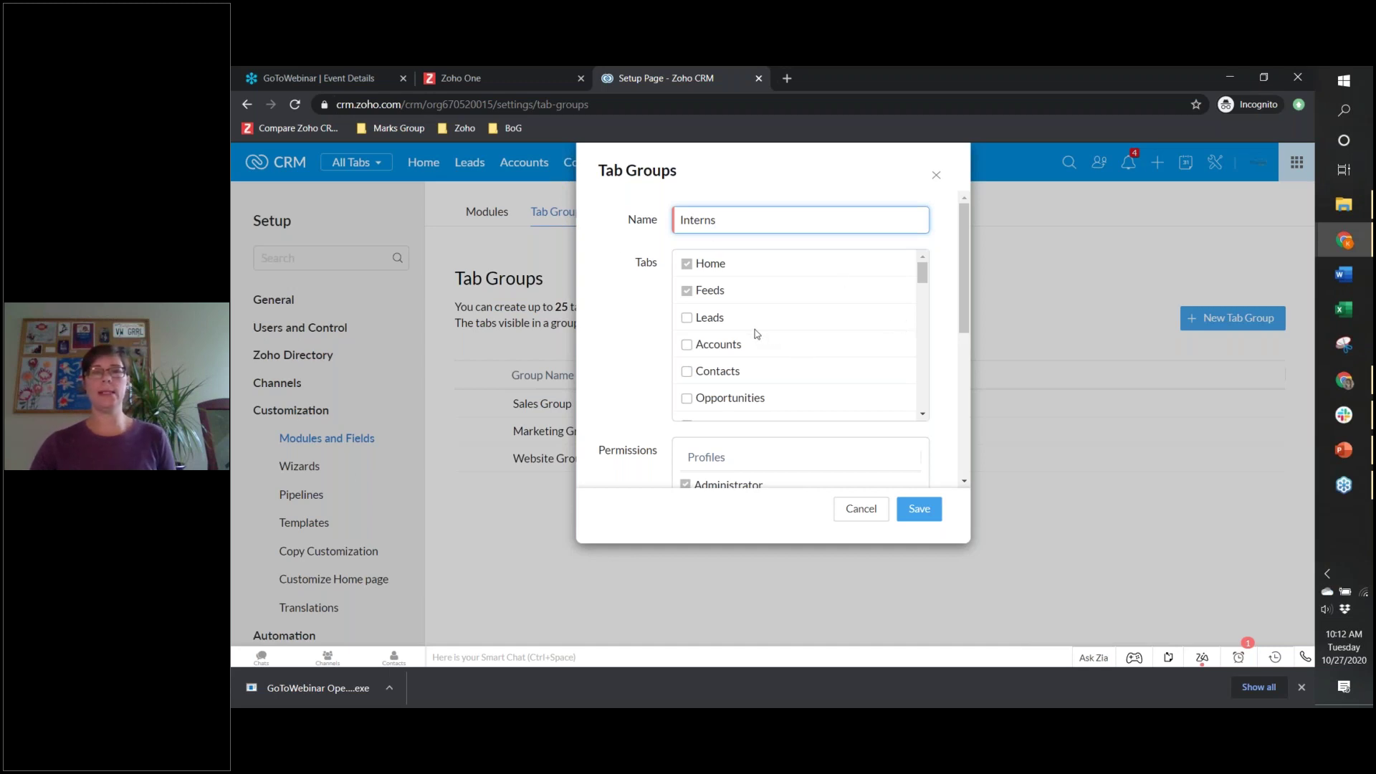
{"action": "left_click", "coordinate": [685, 322]}
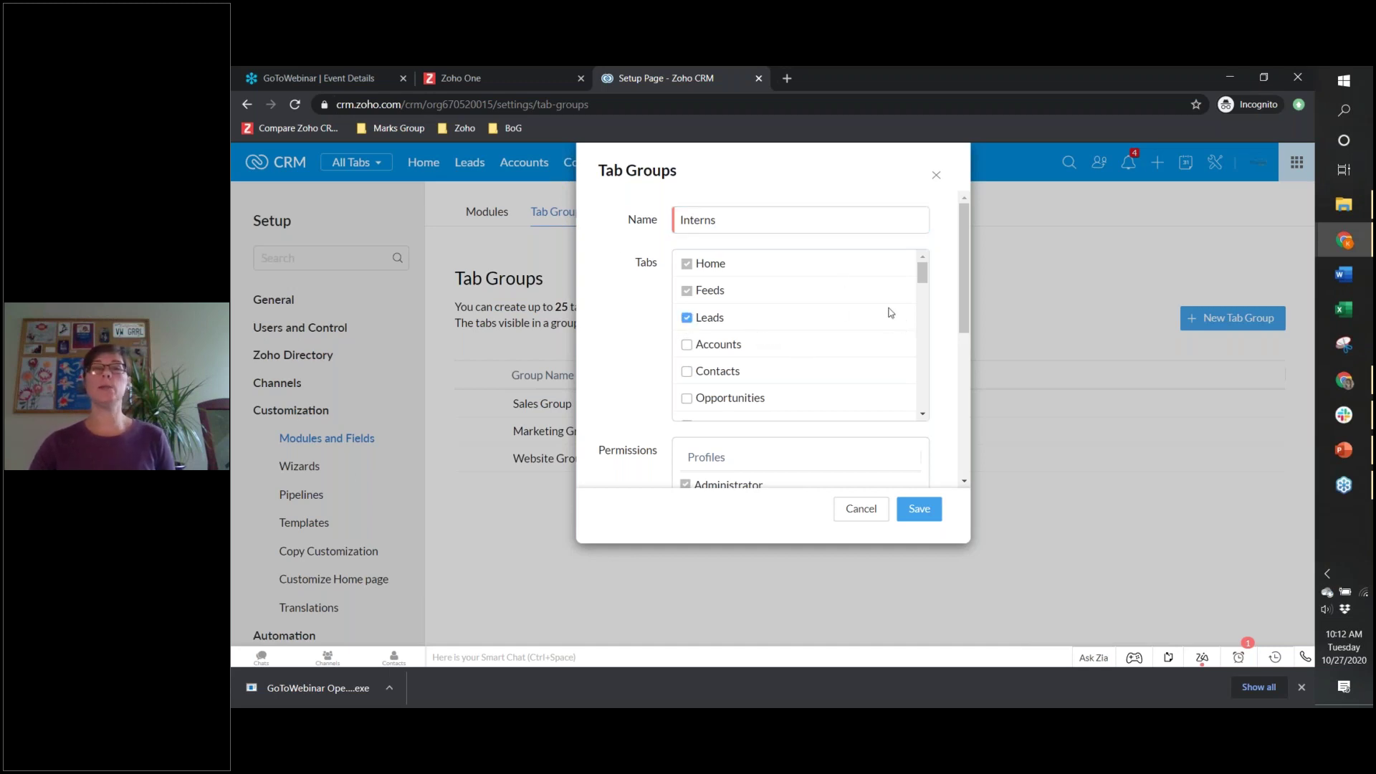
{"action": "scroll", "coordinate": [890, 313], "scroll_direction": "down", "scroll_amount": 2}
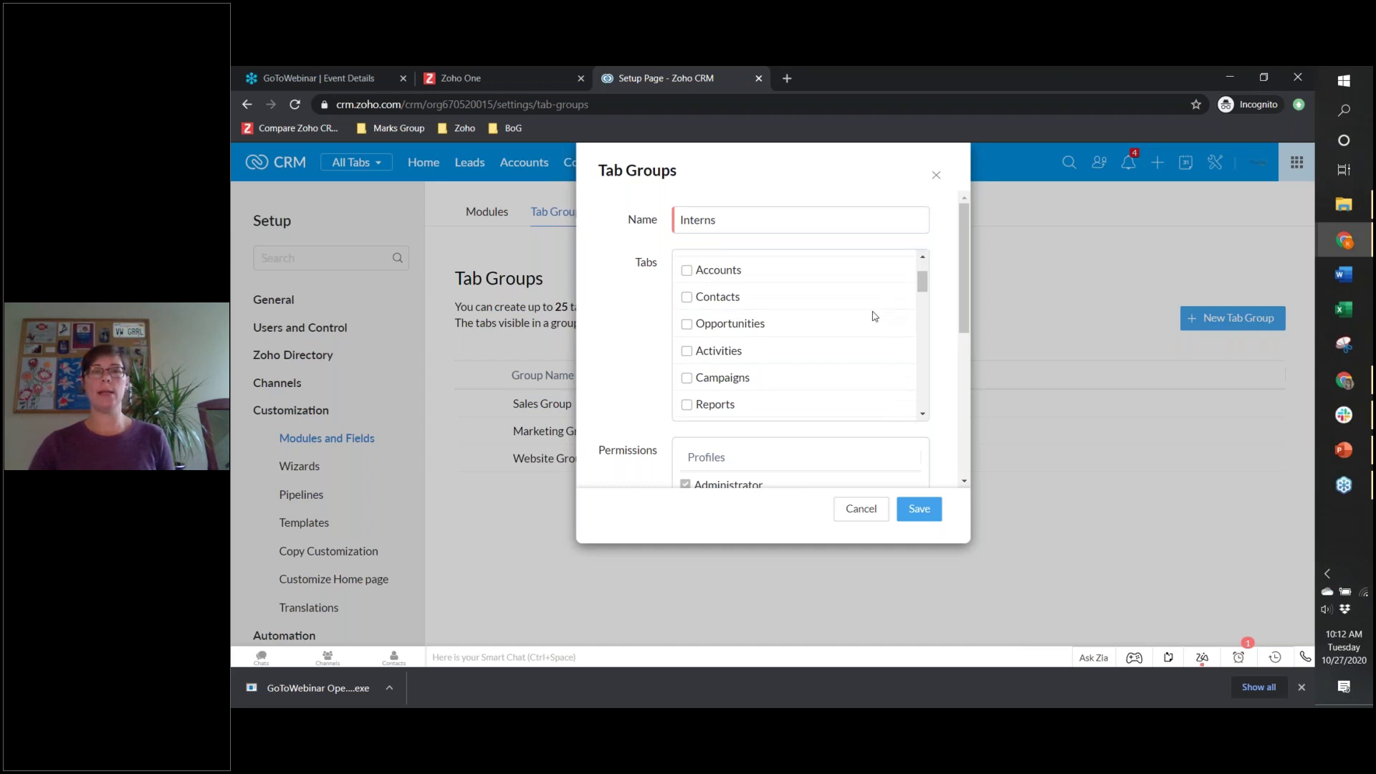
{"action": "left_click", "coordinate": [687, 351]}
Step: Add the Solutions, Social and Cases tabs to the Interns tab group
{"action": "scroll", "coordinate": [876, 339], "scroll_direction": "down", "scroll_amount": 3}
{"action": "scroll", "coordinate": [876, 340], "scroll_direction": "down", "scroll_amount": 4}
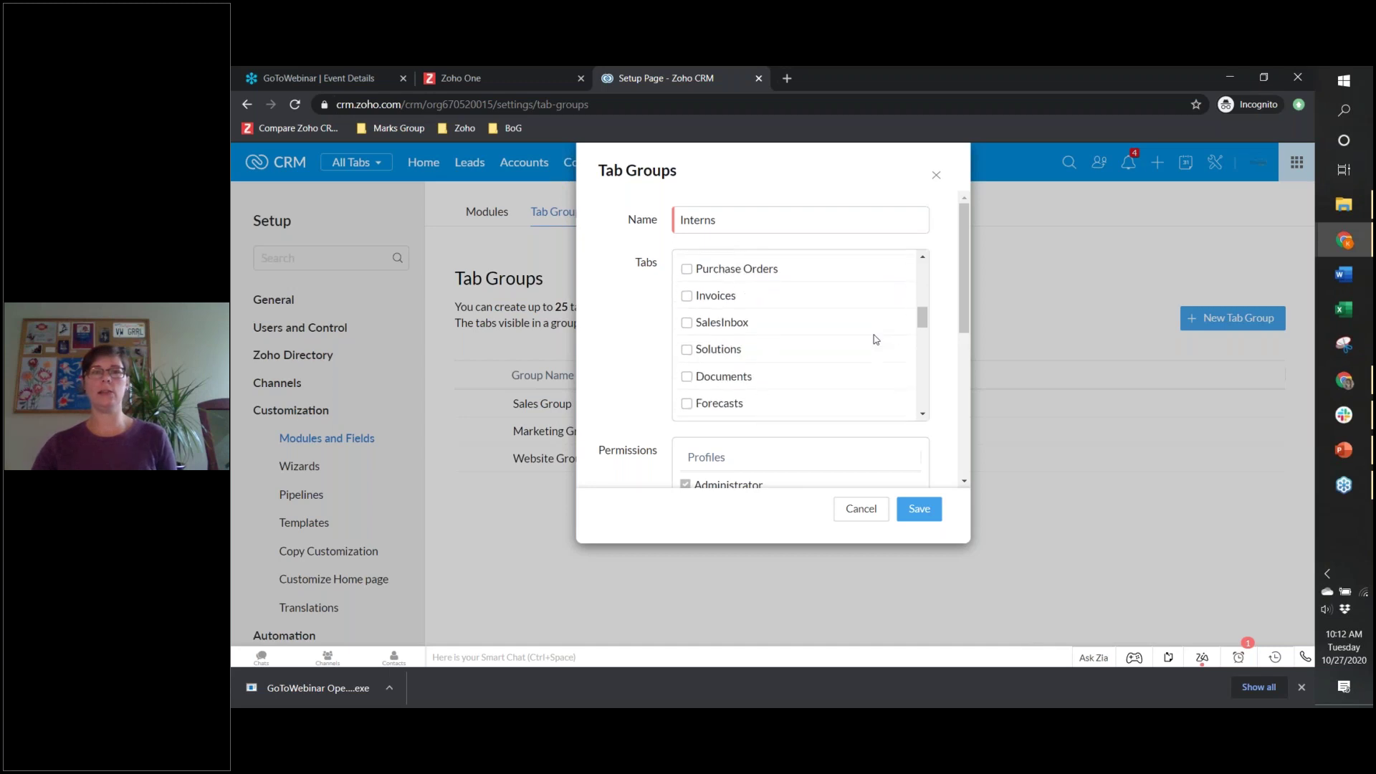
{"action": "scroll", "coordinate": [876, 339], "scroll_direction": "down", "scroll_amount": 3}
{"action": "left_click", "coordinate": [687, 275]}
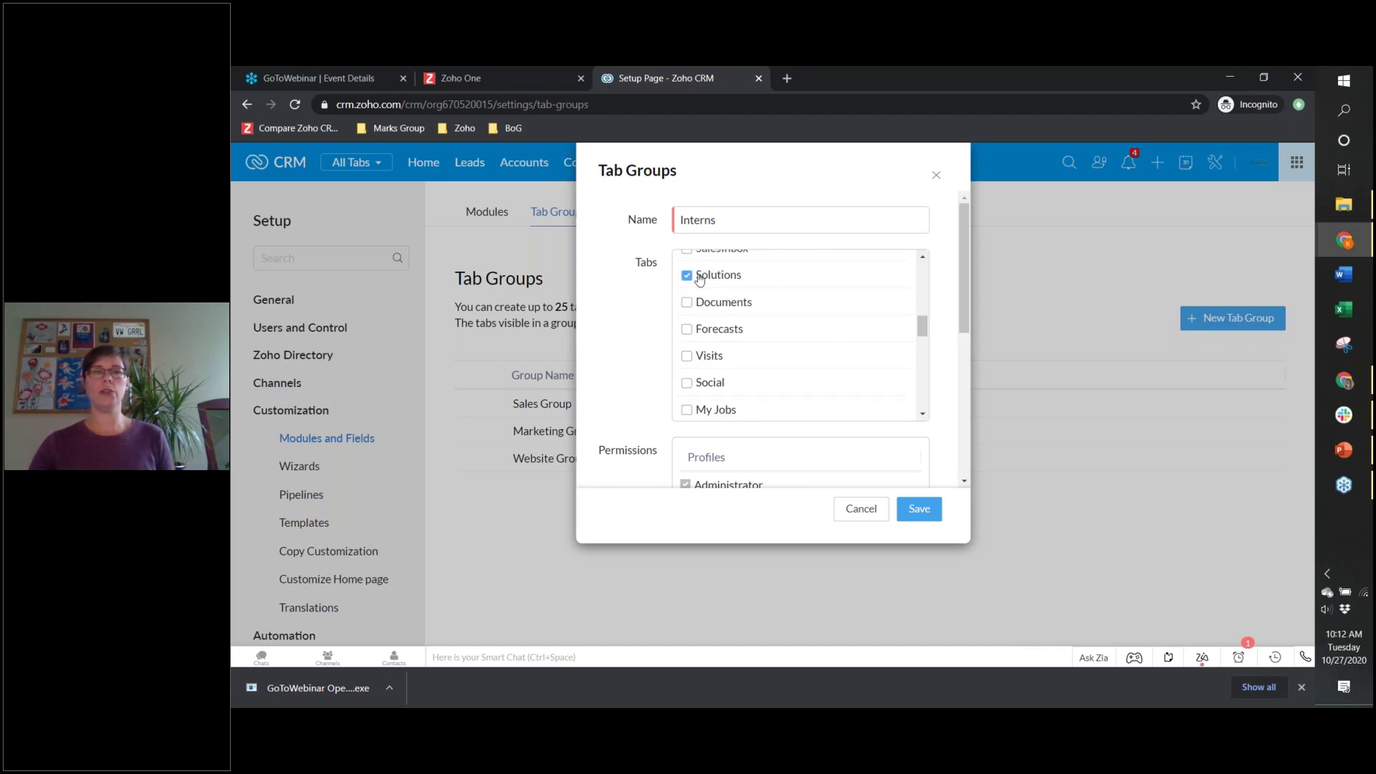
{"action": "scroll", "coordinate": [853, 320], "scroll_direction": "down", "scroll_amount": 1}
{"action": "scroll", "coordinate": [853, 320], "scroll_direction": "down", "scroll_amount": 2}
{"action": "scroll", "coordinate": [853, 319], "scroll_direction": "up", "scroll_amount": 2}
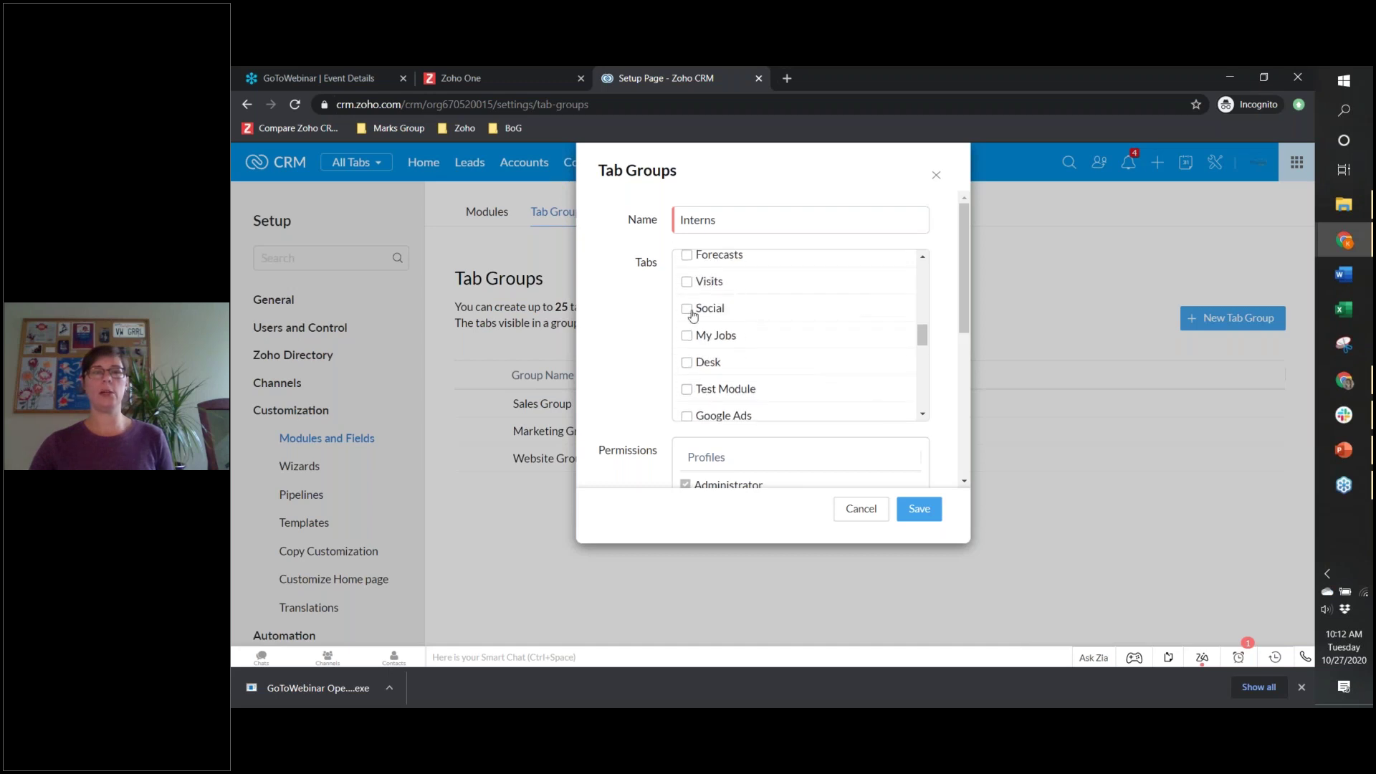
{"action": "scroll", "coordinate": [823, 317], "scroll_direction": "down", "scroll_amount": 3}
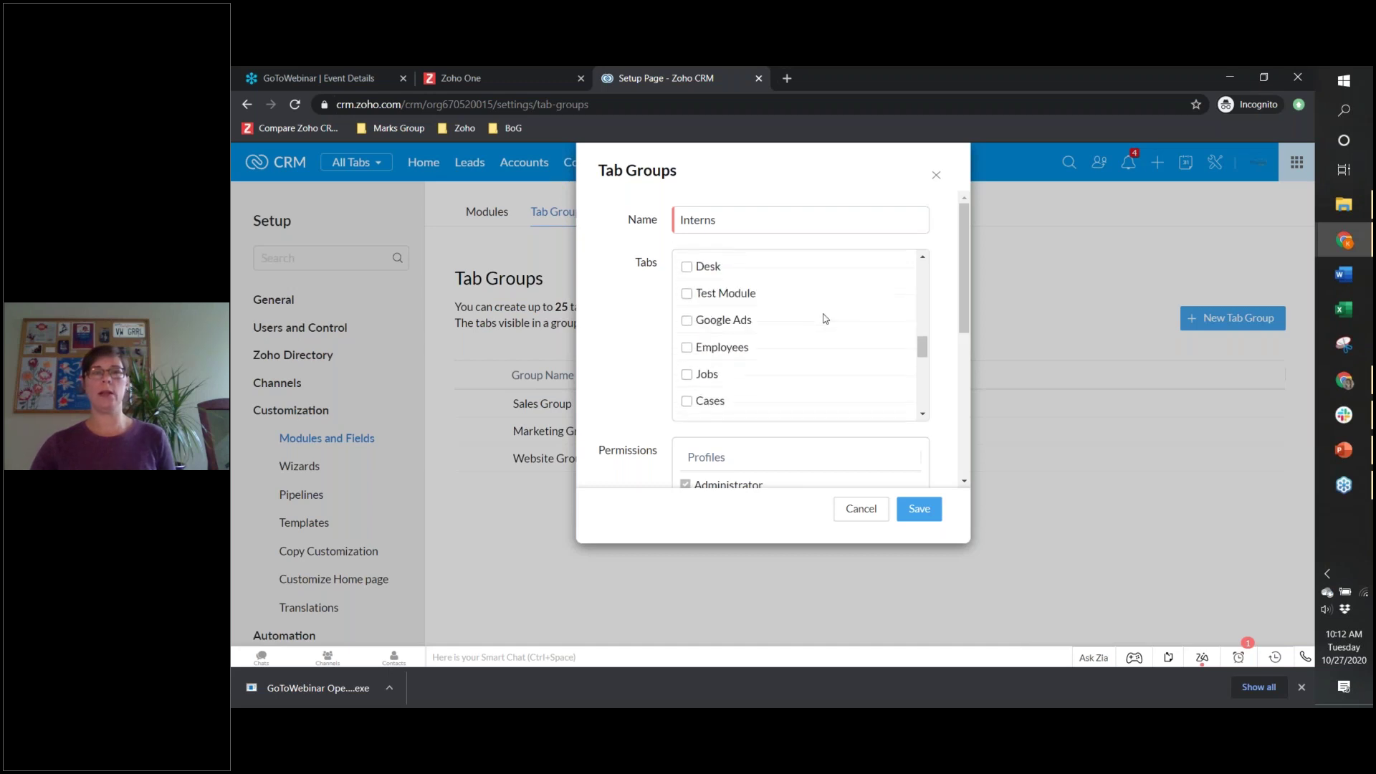
{"action": "left_click", "coordinate": [685, 350]}
{"action": "scroll", "coordinate": [807, 336], "scroll_direction": "down", "scroll_amount": 5}
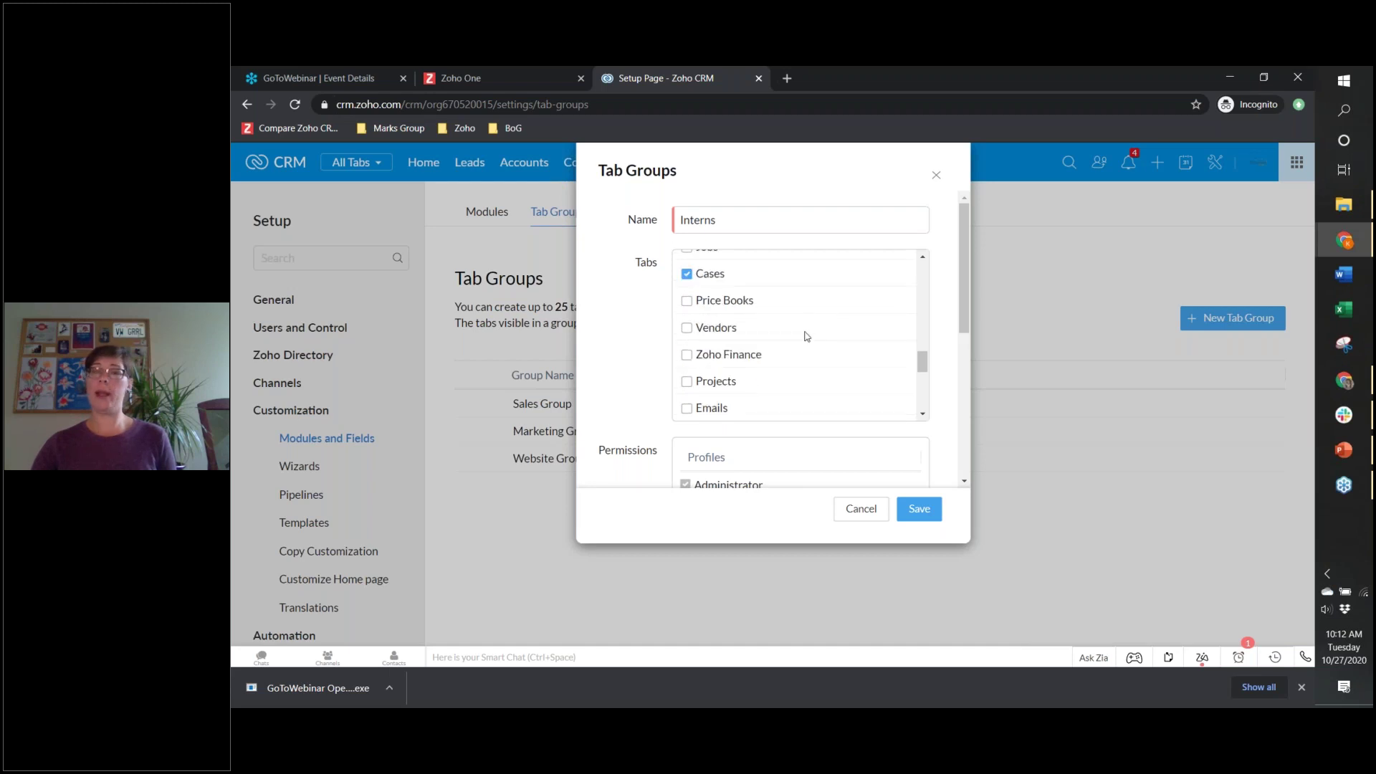
{"action": "scroll", "coordinate": [806, 336], "scroll_direction": "down", "scroll_amount": 2}
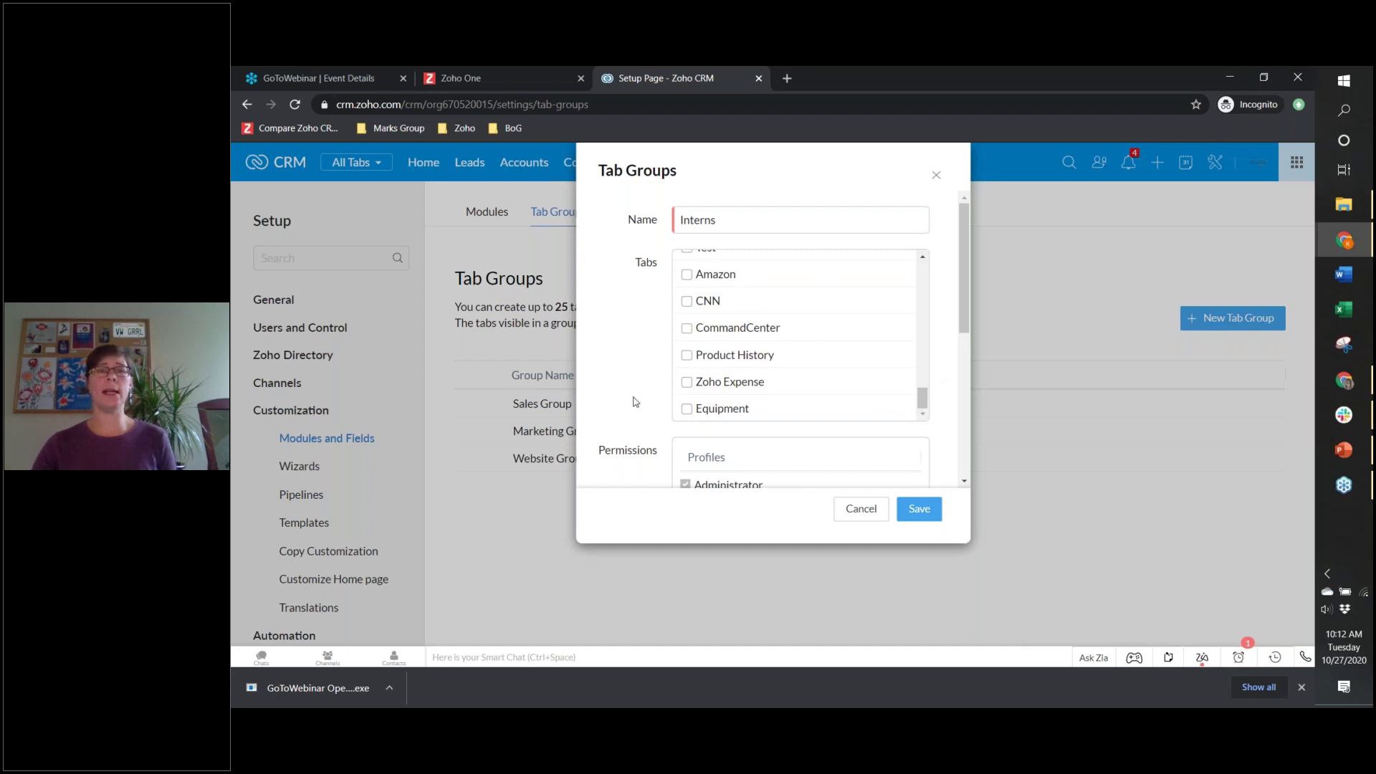
Step: Give the Test profile permission to the Interns tab group and save the group
{"action": "scroll", "coordinate": [640, 391], "scroll_direction": "down", "scroll_amount": 6}
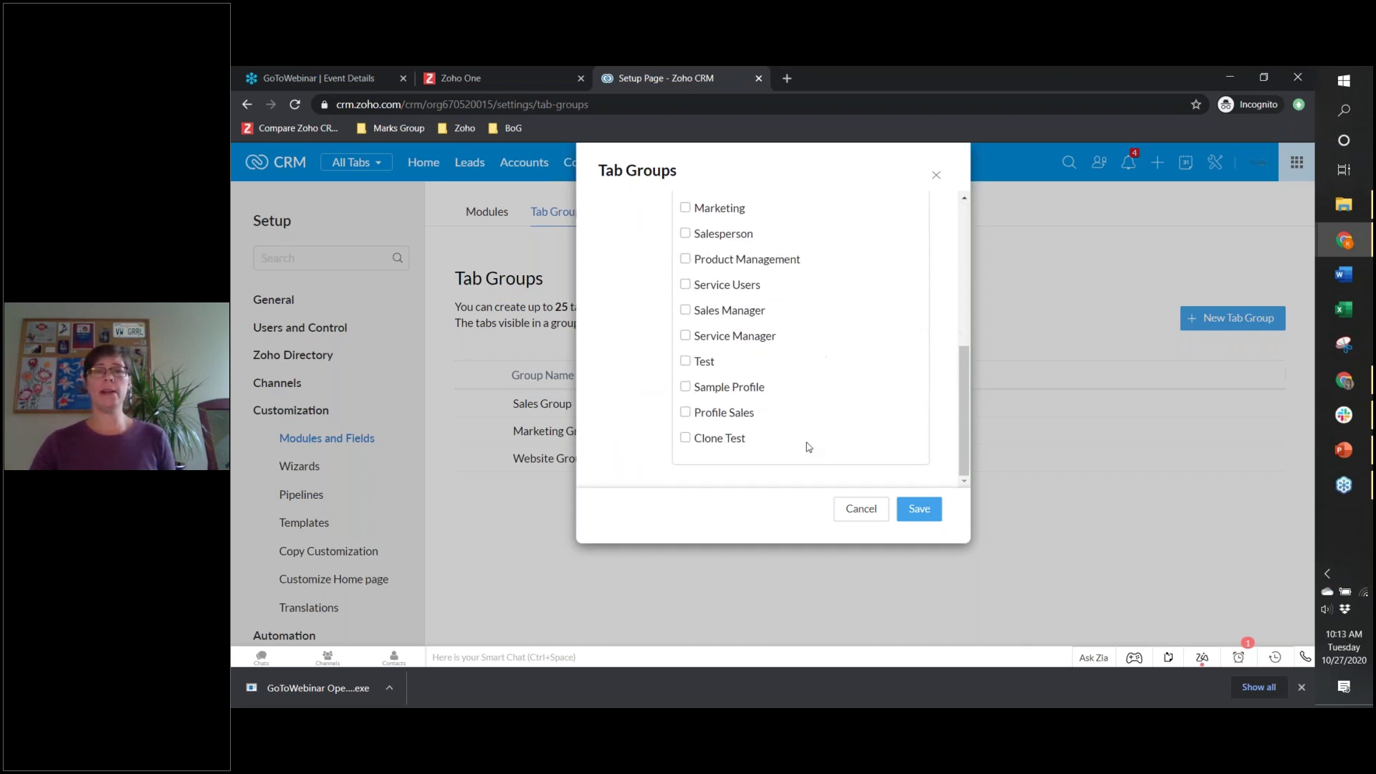
{"action": "scroll", "coordinate": [810, 423], "scroll_direction": "up", "scroll_amount": 2}
{"action": "scroll", "coordinate": [813, 417], "scroll_direction": "up", "scroll_amount": 1}
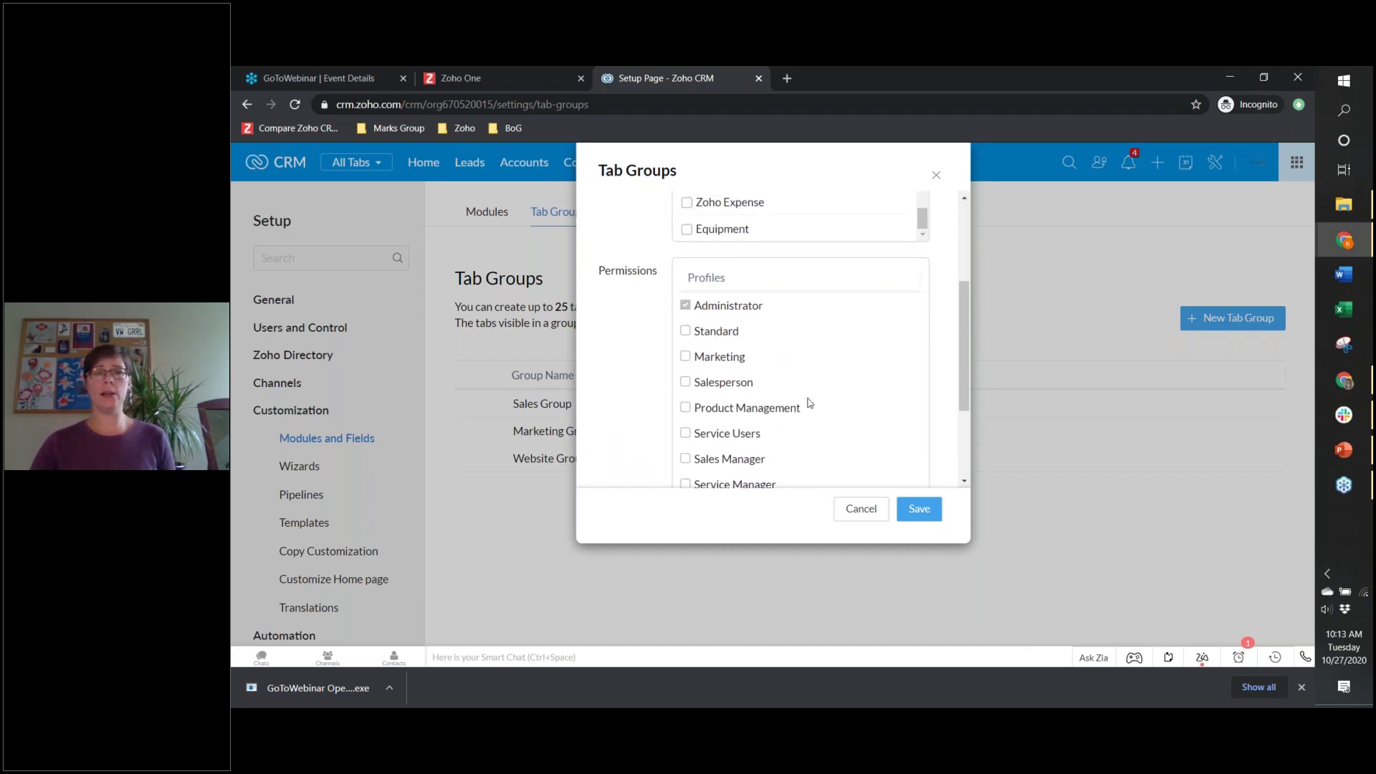
{"action": "scroll", "coordinate": [850, 423], "scroll_direction": "down", "scroll_amount": 3}
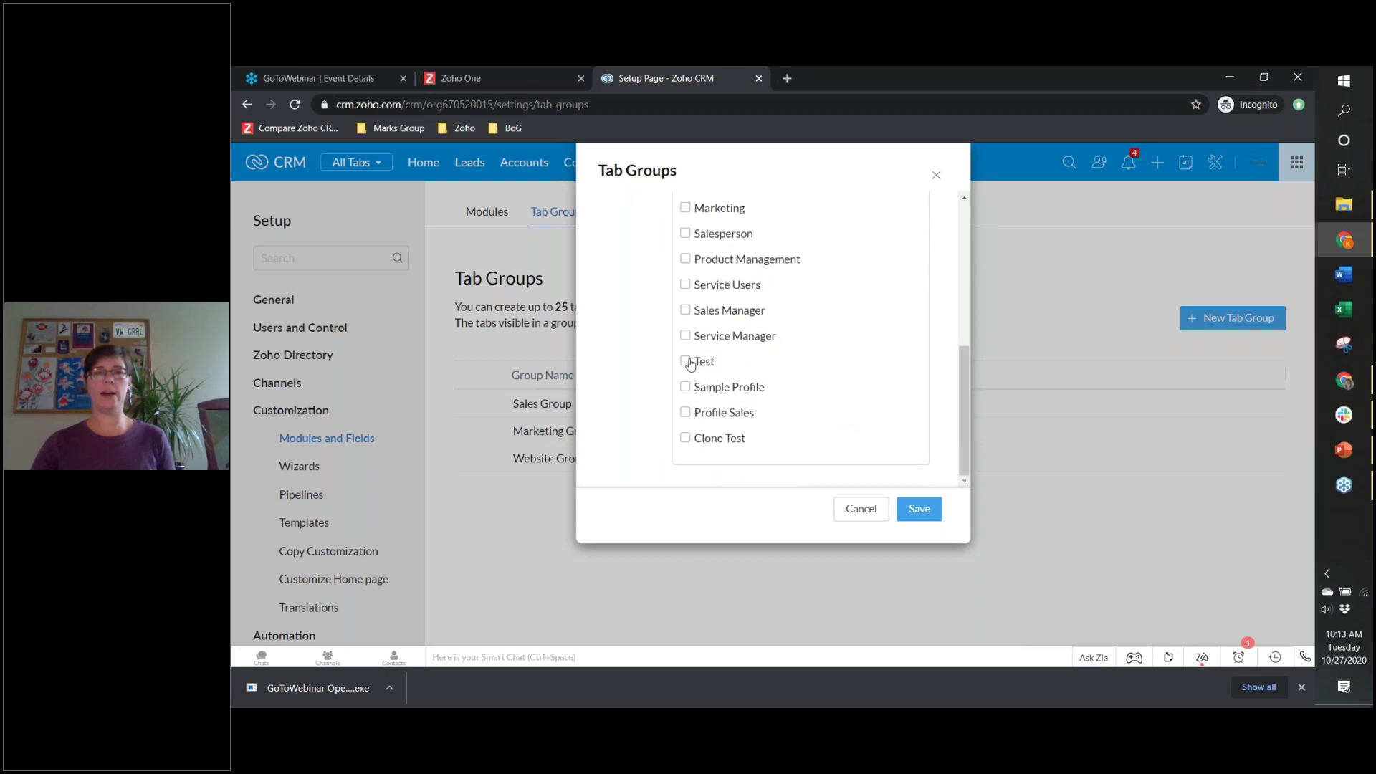
{"action": "left_click", "coordinate": [686, 363]}
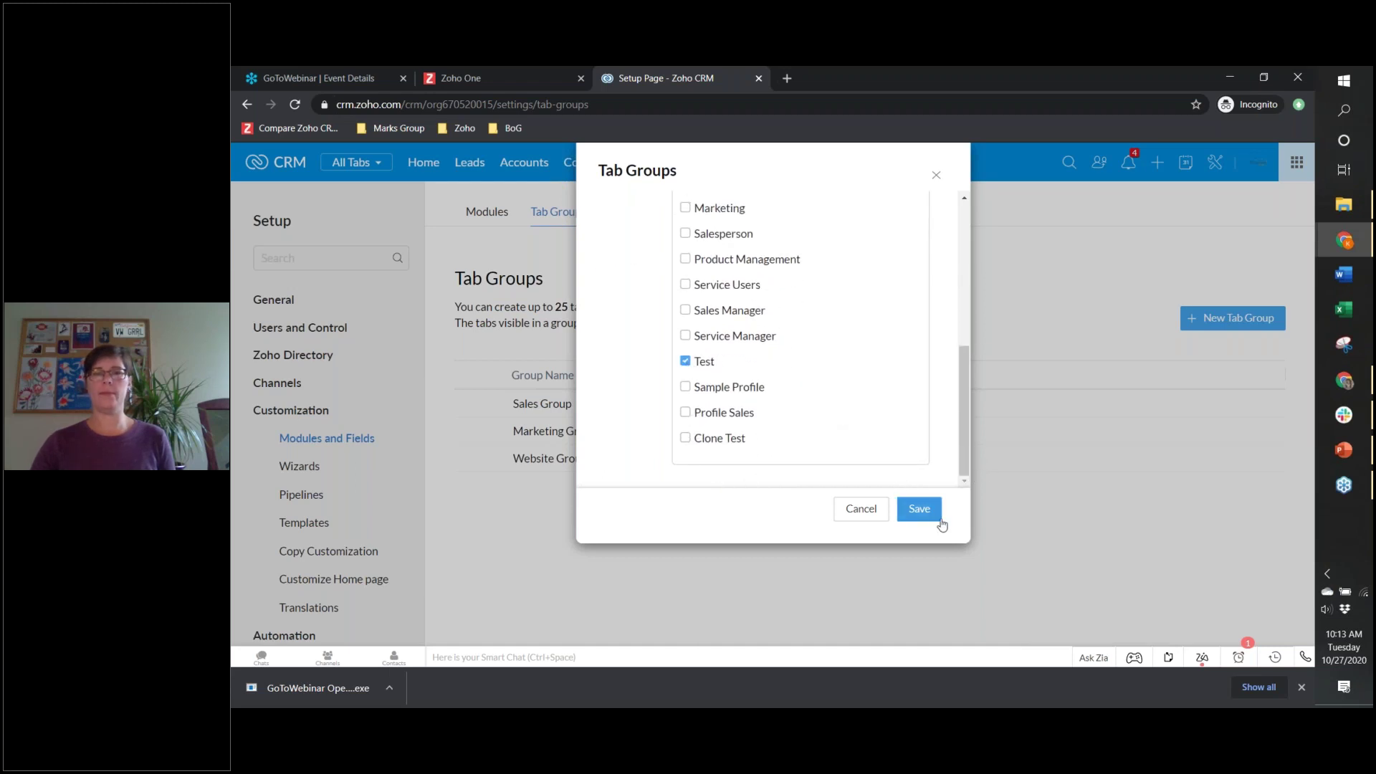
{"action": "left_click", "coordinate": [921, 510]}
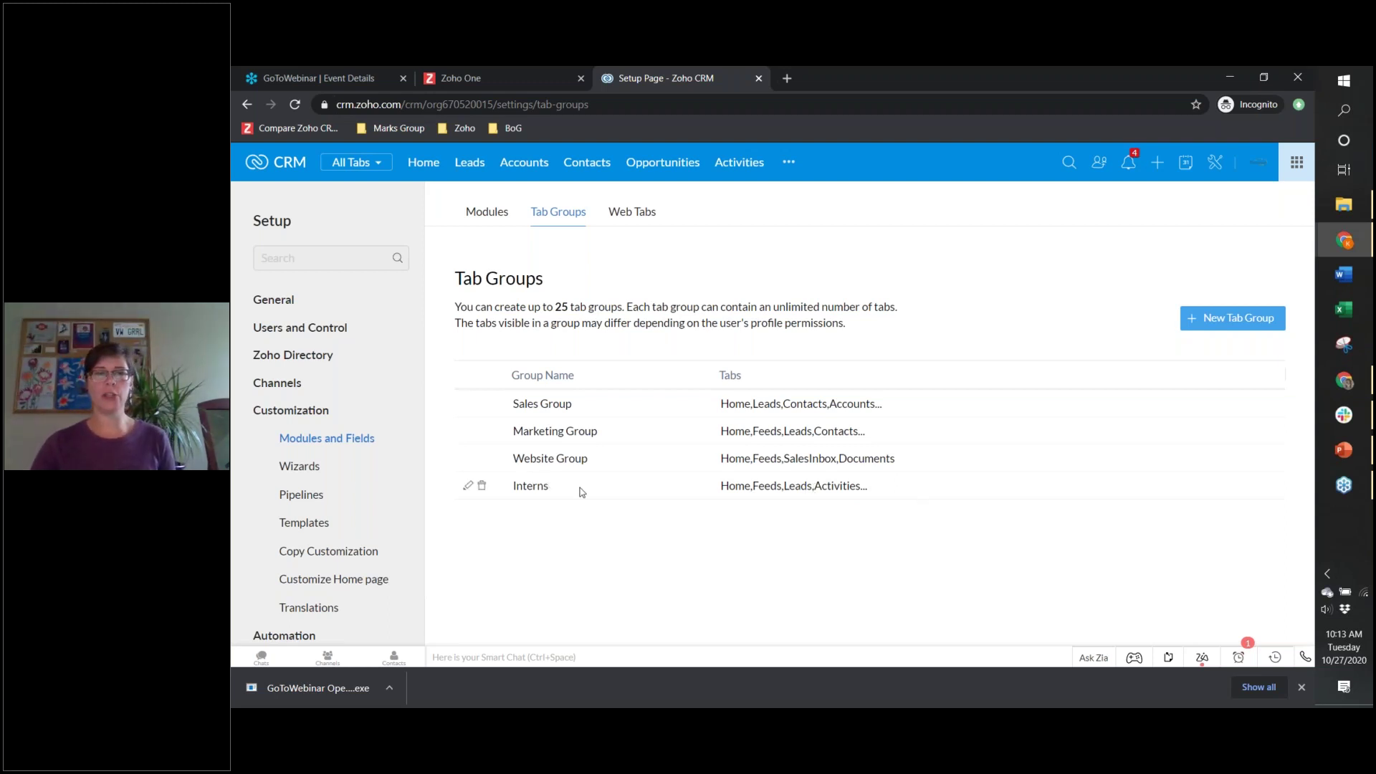
Step: Review the Interns tab group's selected tabs and profile permissions, and close it without changes
{"action": "left_click", "coordinate": [467, 487]}
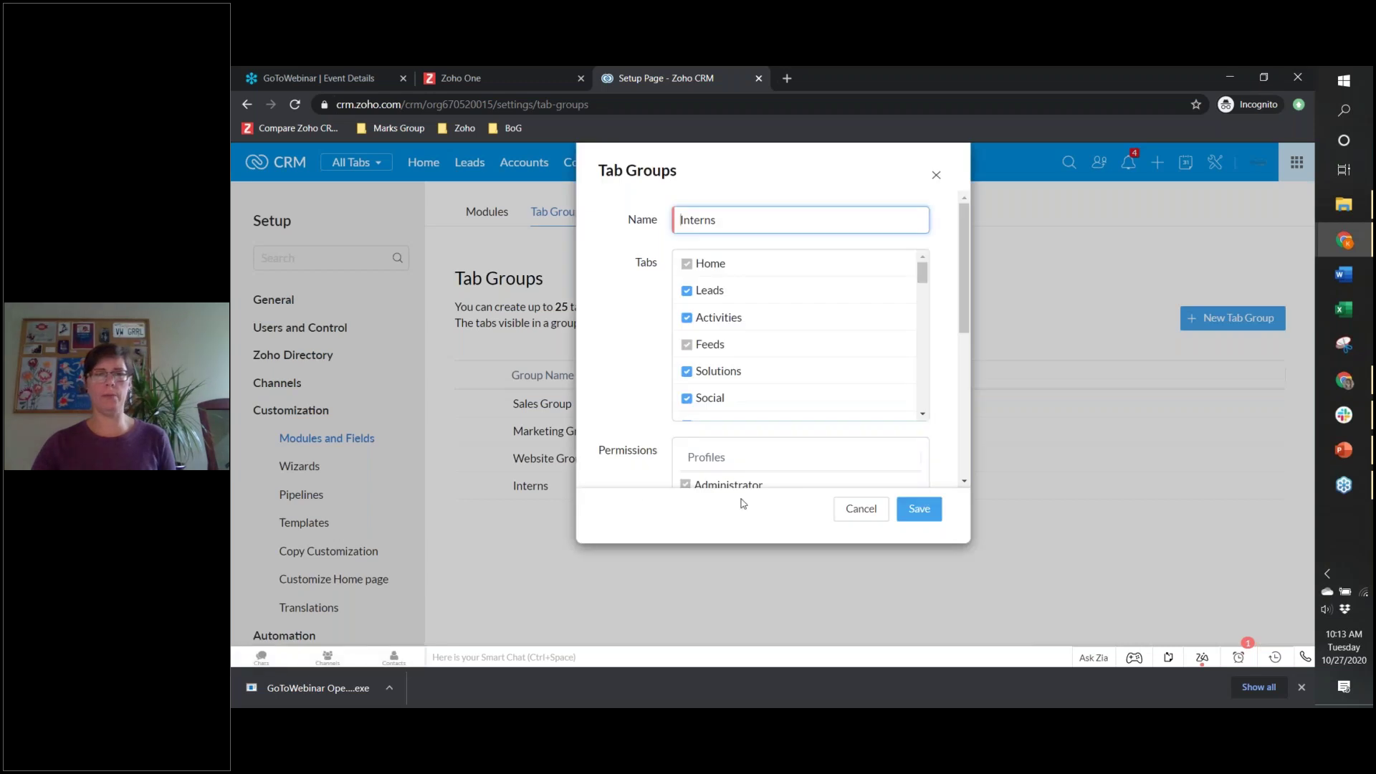
{"action": "scroll", "coordinate": [759, 451], "scroll_direction": "down", "scroll_amount": 2}
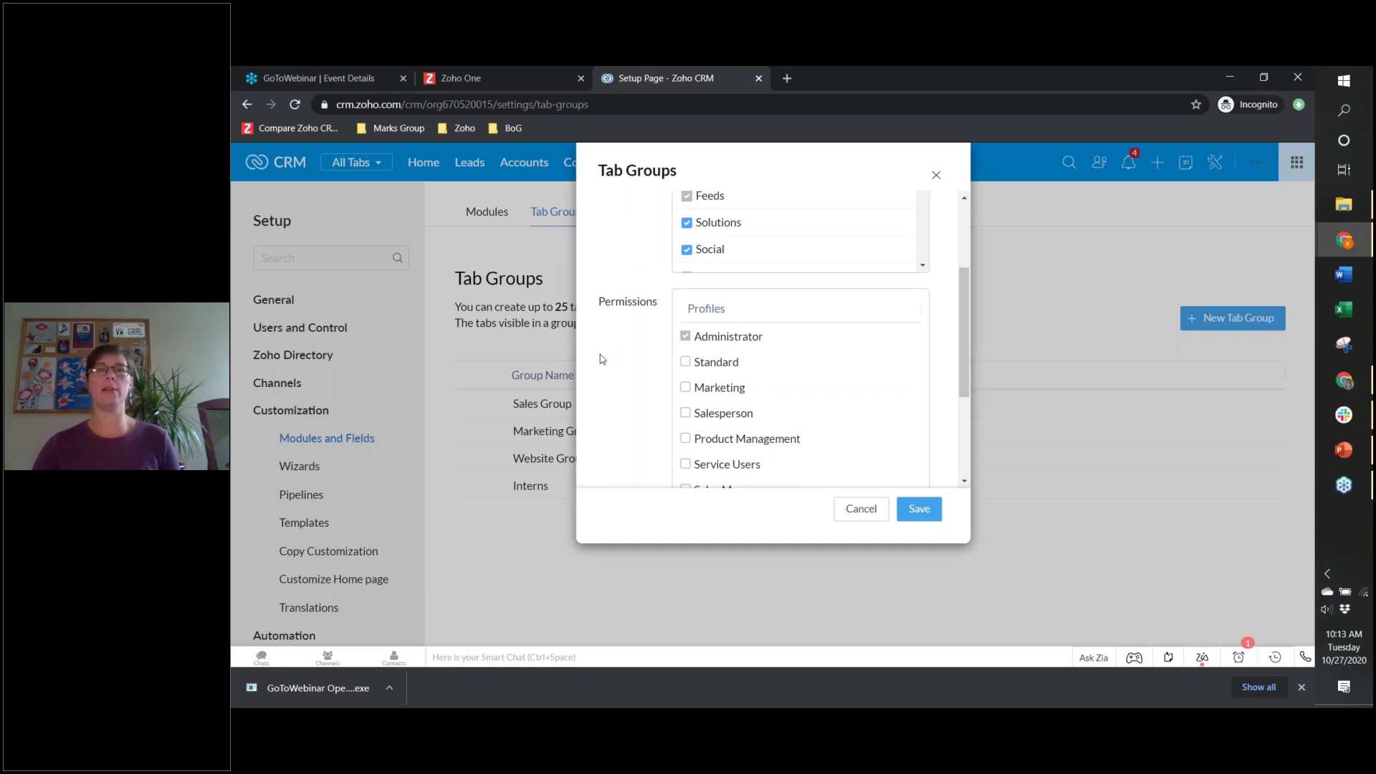
{"action": "left_click", "coordinate": [861, 510]}
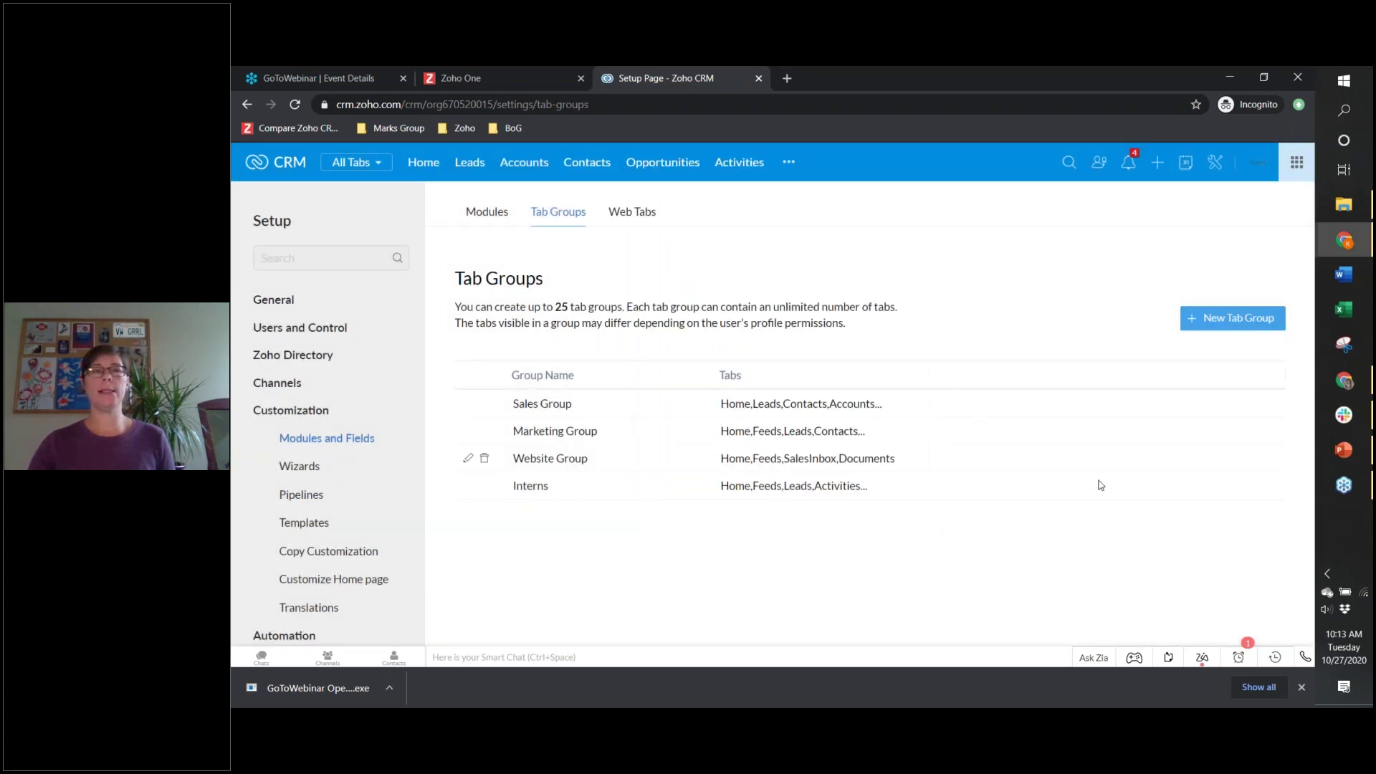
Step: Reload the page and switch the navigation bar to the Interns tab group
{"action": "left_click", "coordinate": [296, 105]}
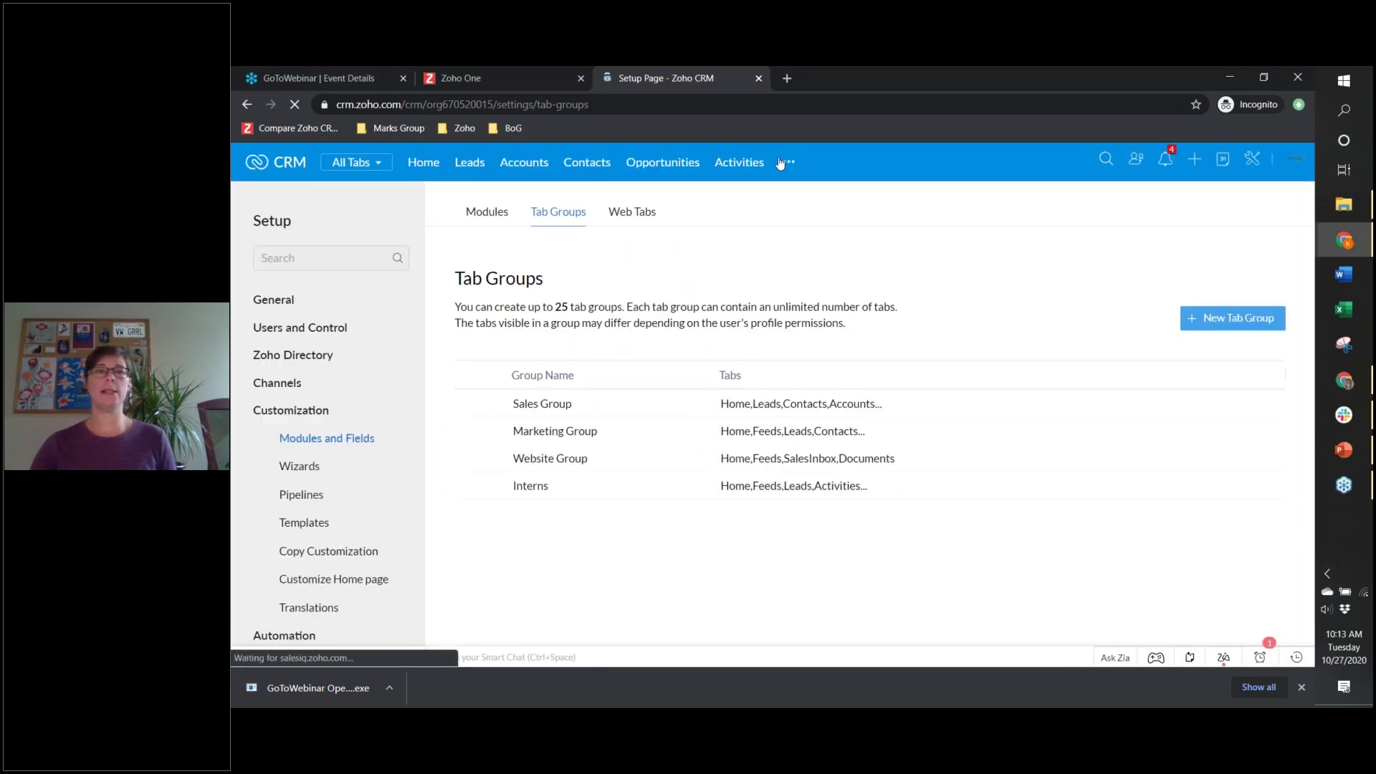
{"action": "left_click", "coordinate": [387, 167]}
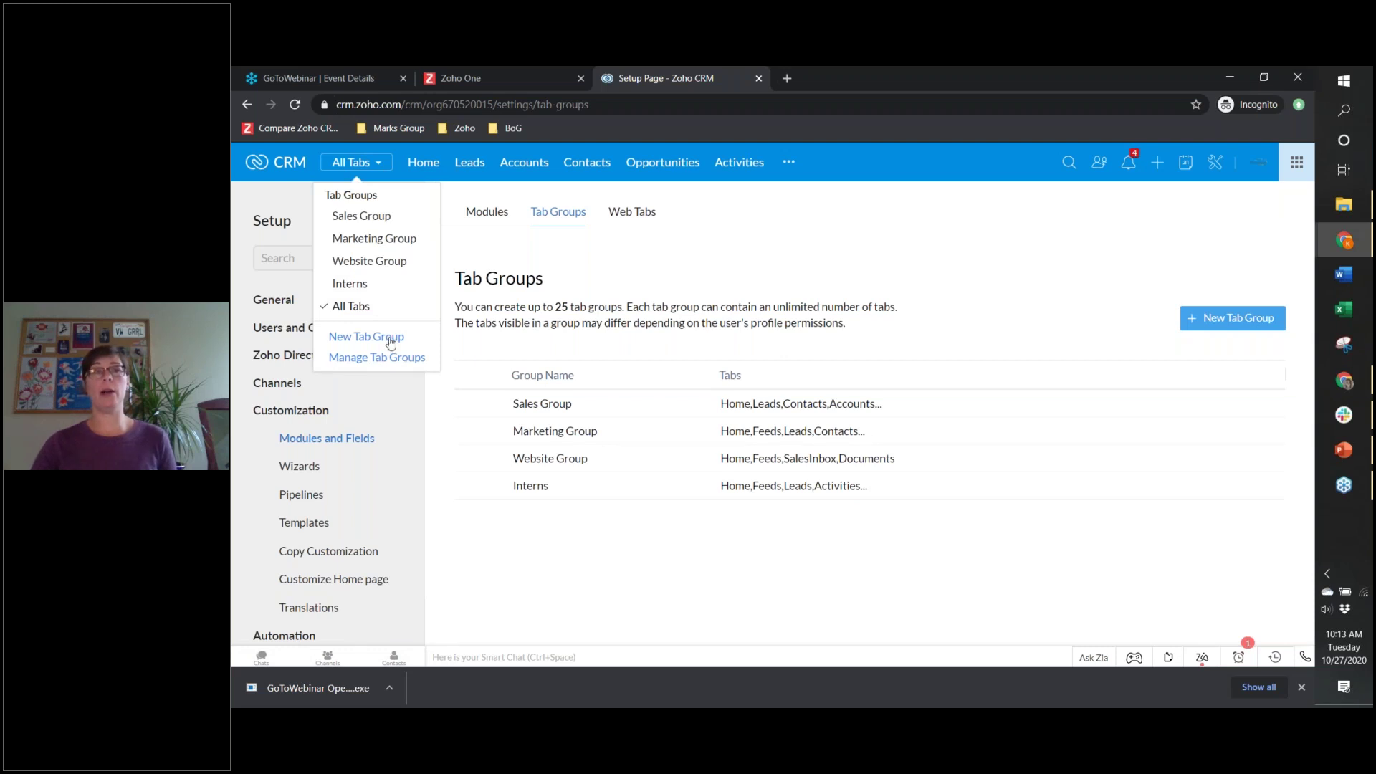
{"action": "left_click", "coordinate": [378, 286]}
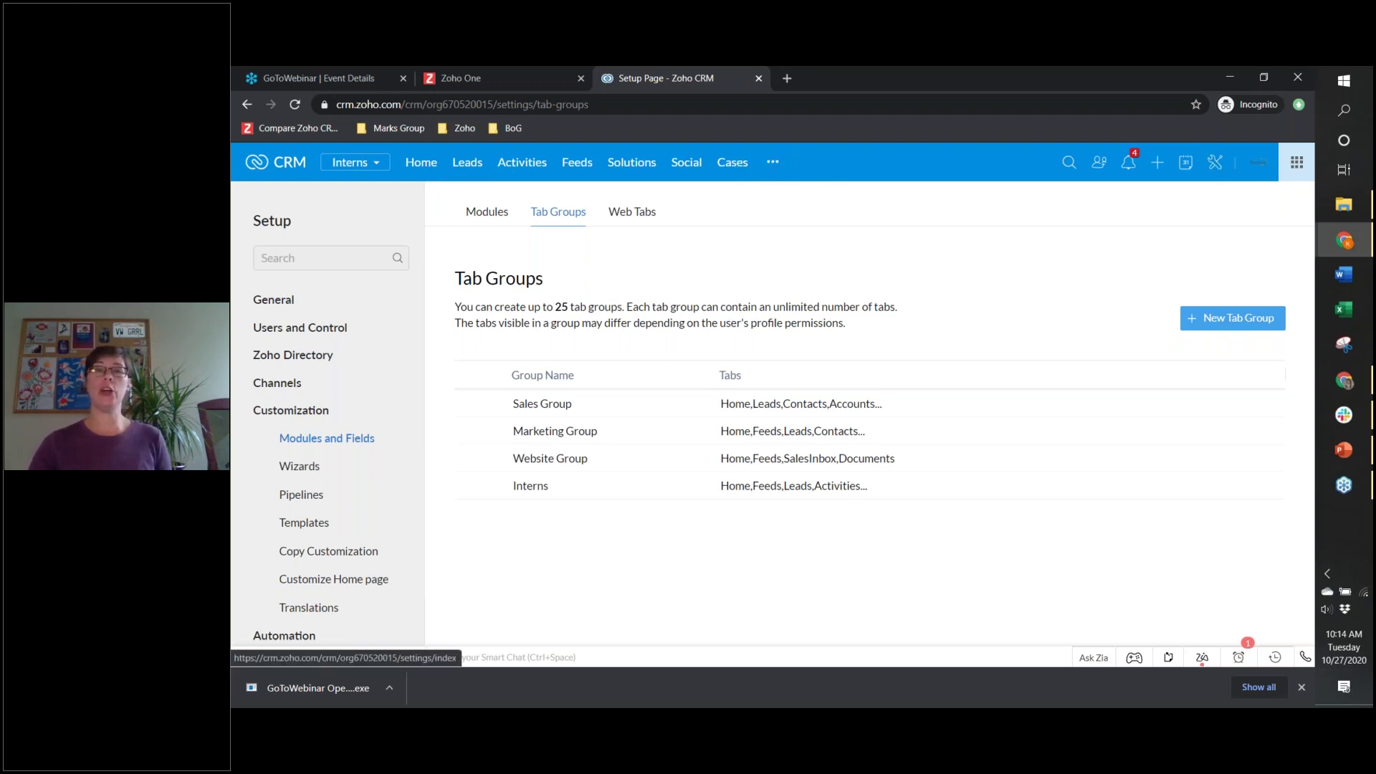
Step: Organize the modules so that Cases sits between Feeds and Solutions, and save the new order
{"action": "left_click", "coordinate": [489, 212]}
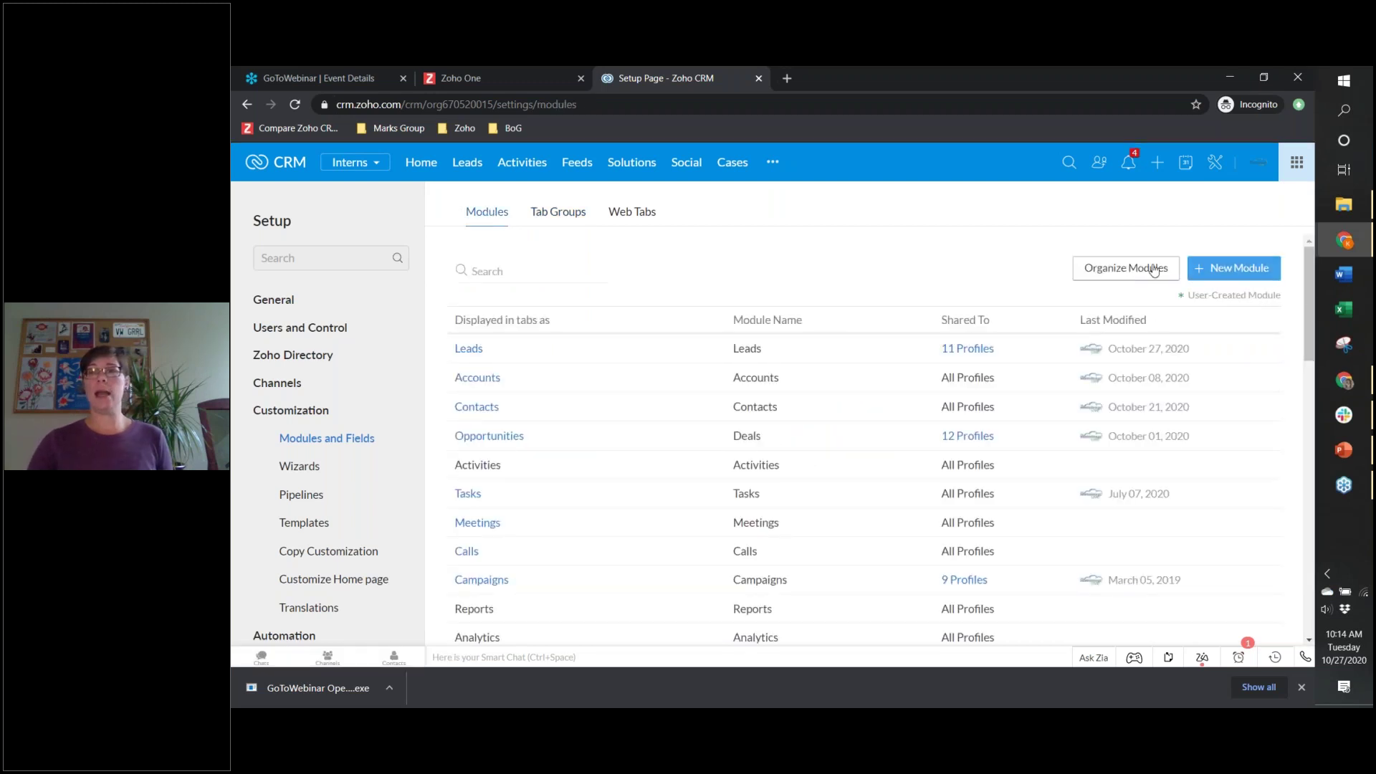
{"action": "left_click", "coordinate": [1153, 270]}
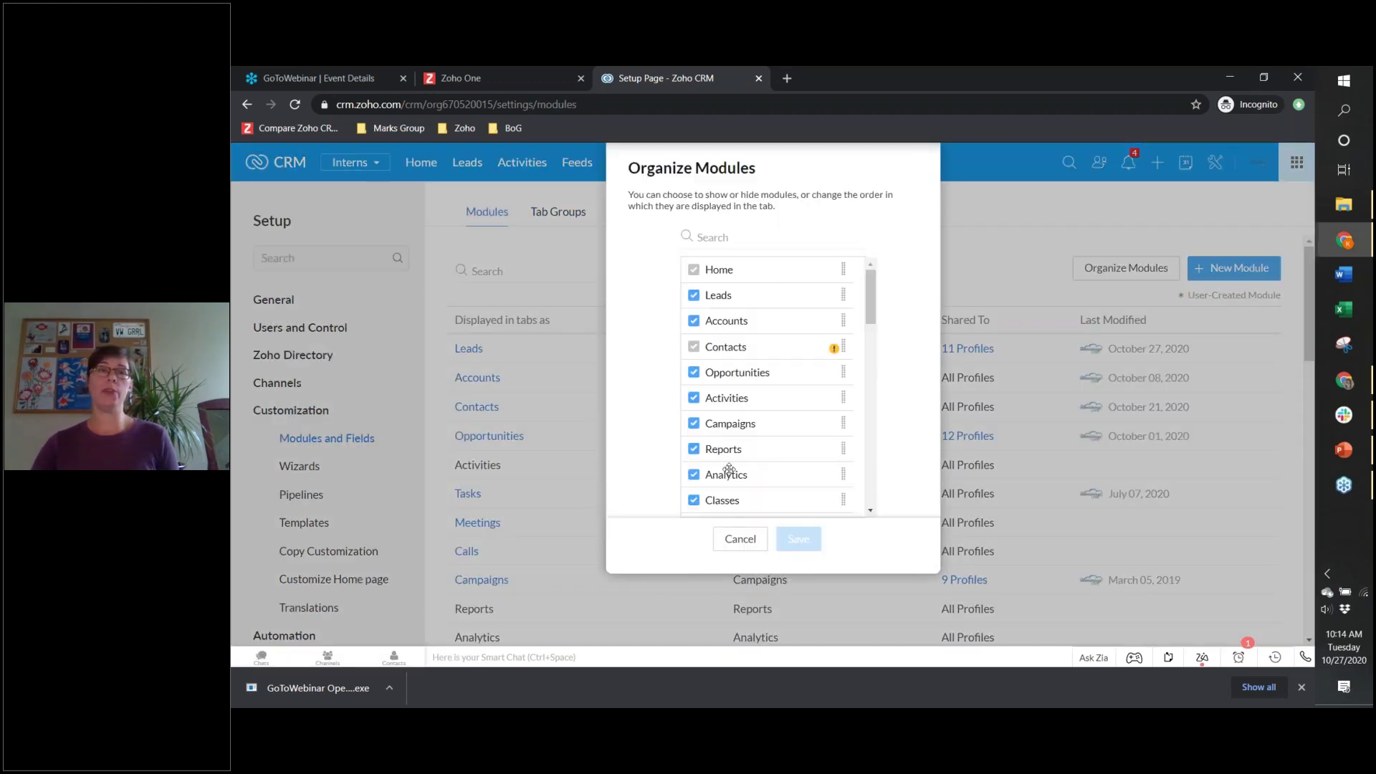
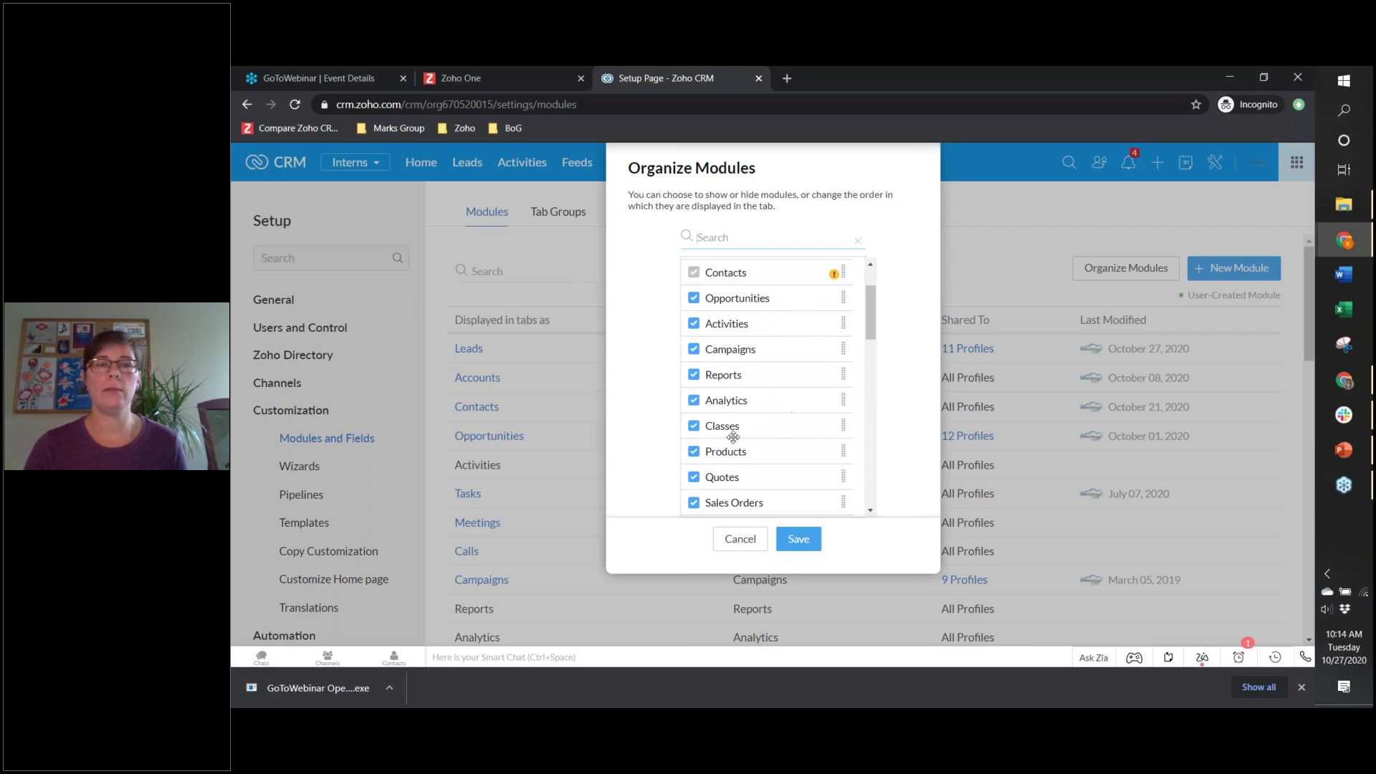
{"action": "scroll", "coordinate": [729, 436], "scroll_direction": "down", "scroll_amount": 2}
{"action": "scroll", "coordinate": [729, 436], "scroll_direction": "down", "scroll_amount": 3}
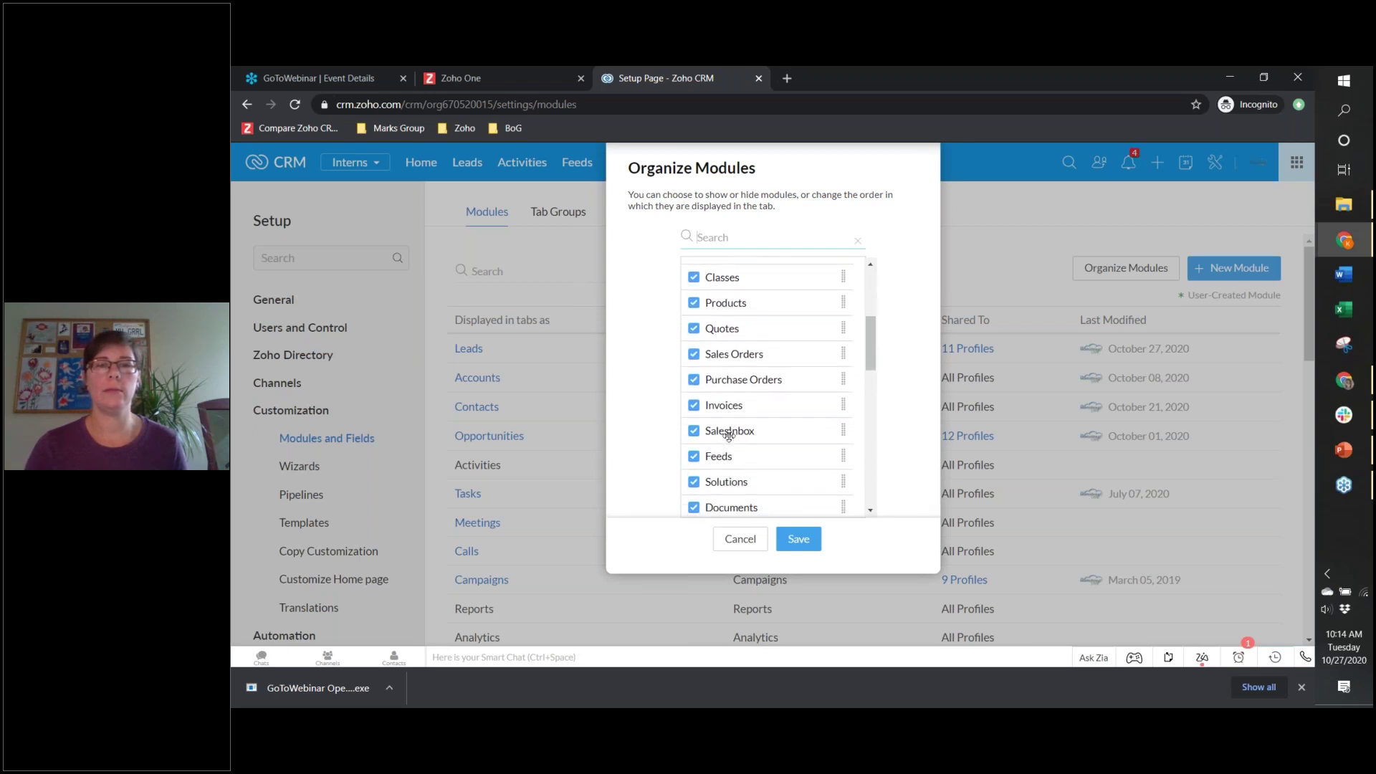
{"action": "scroll", "coordinate": [787, 426], "scroll_direction": "down", "scroll_amount": 4}
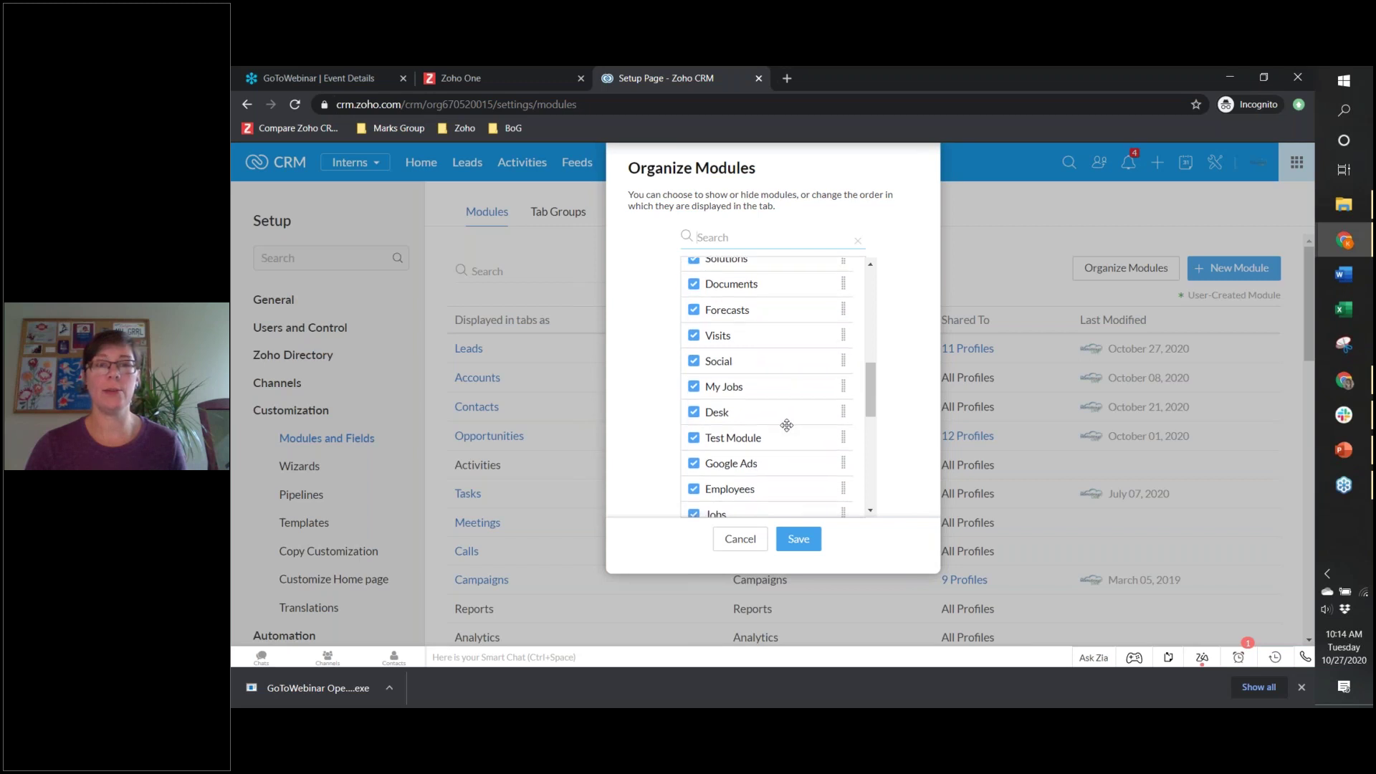
{"action": "scroll", "coordinate": [787, 426], "scroll_direction": "down", "scroll_amount": 2}
{"action": "scroll", "coordinate": [787, 426], "scroll_direction": "down", "scroll_amount": 2}
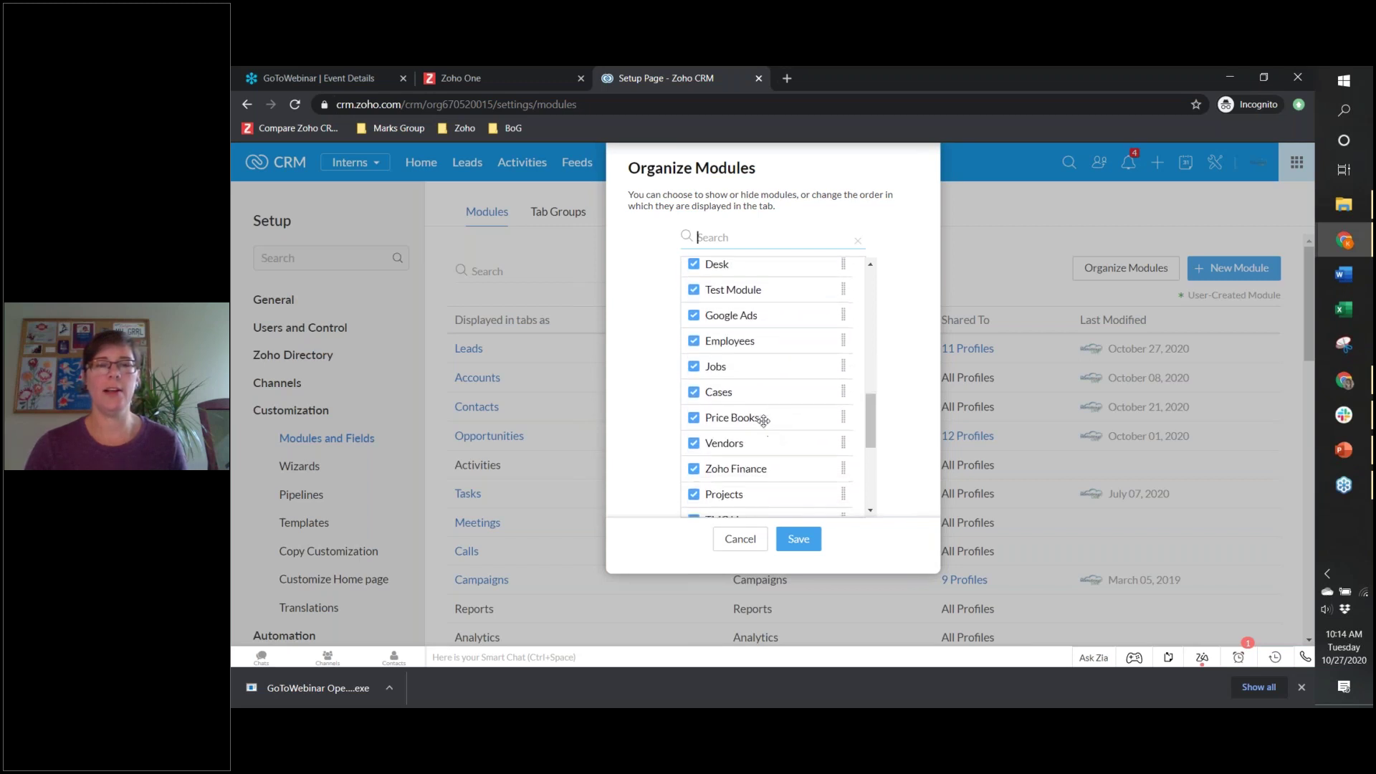
{"action": "left_click_drag", "start_coordinate": [754, 403], "coordinate": [731, 319]}
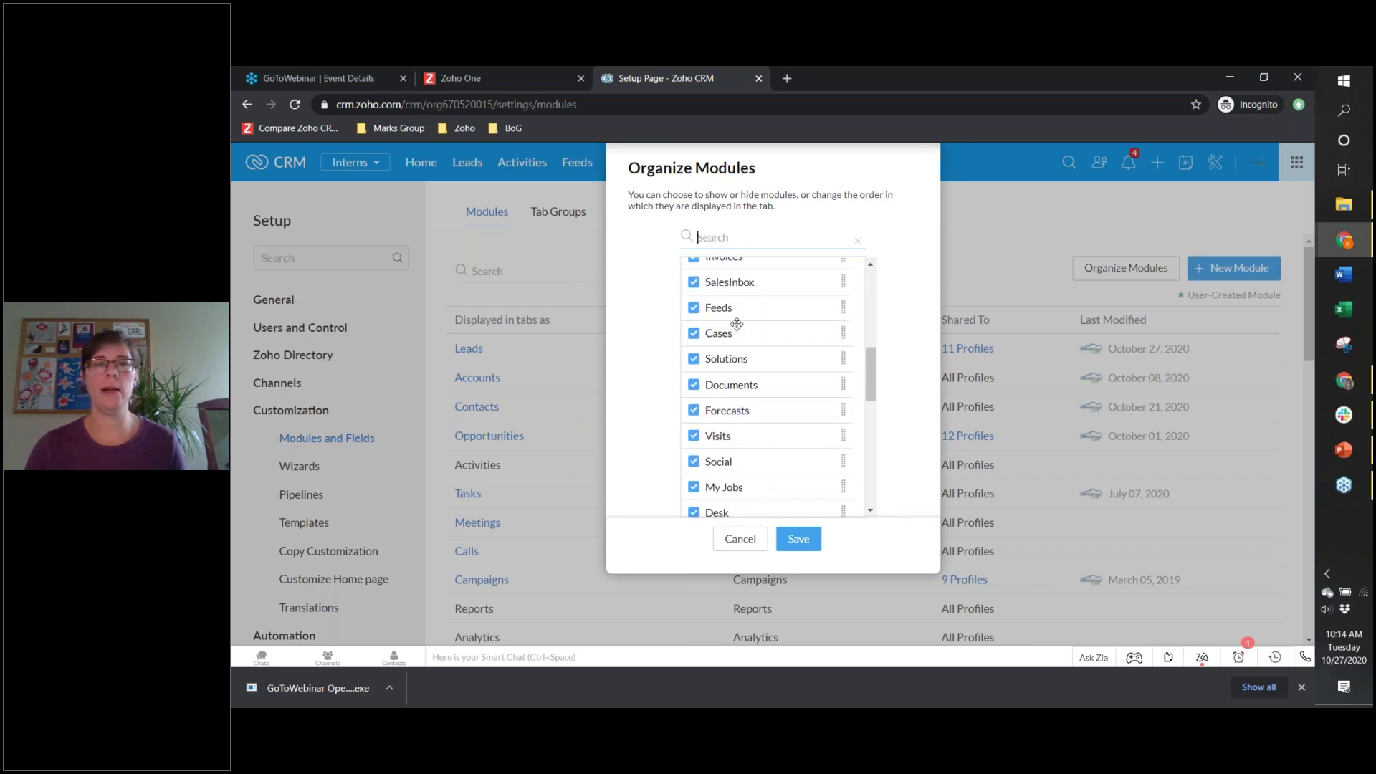
{"action": "left_click", "coordinate": [818, 545]}
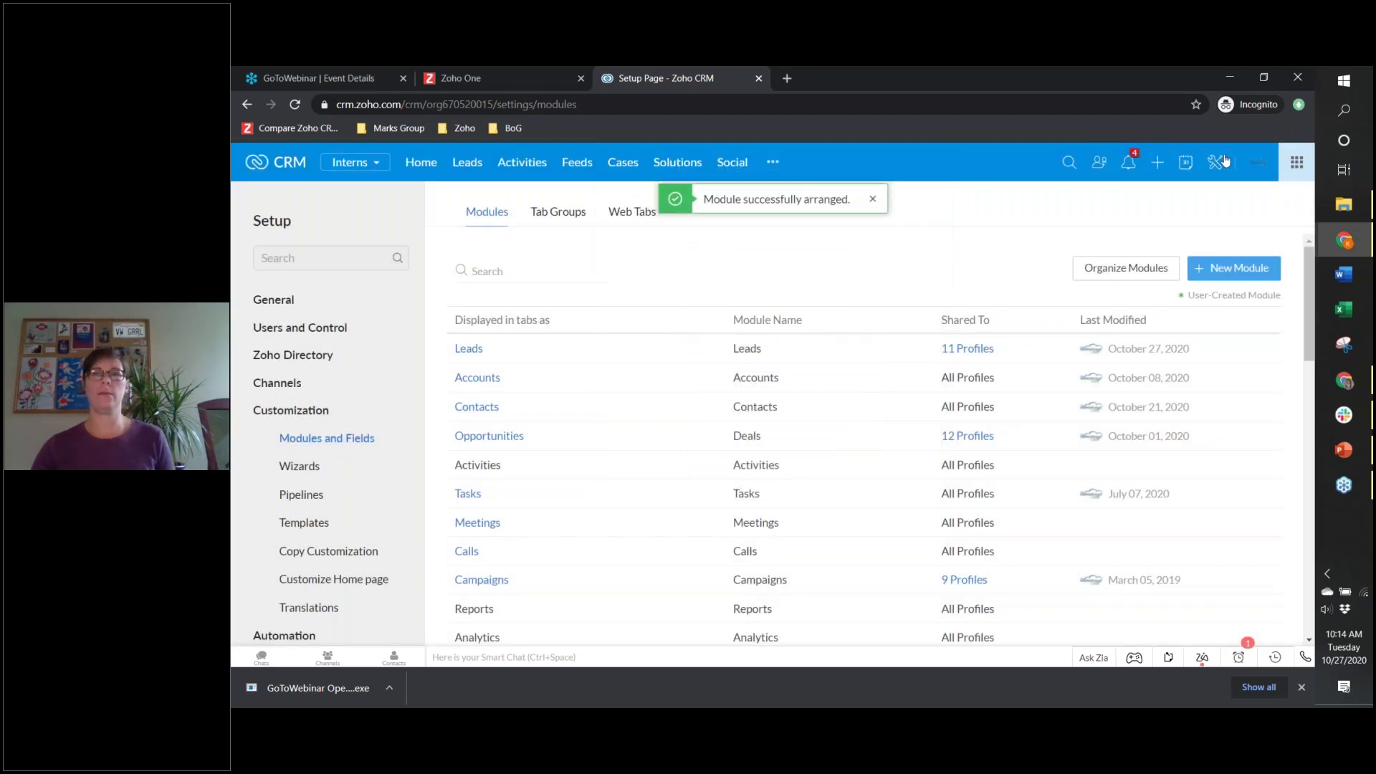
Step: Reload the page, check the Interns group's additional modules, and view the Home page and the available tab groups
{"action": "left_click", "coordinate": [297, 104]}
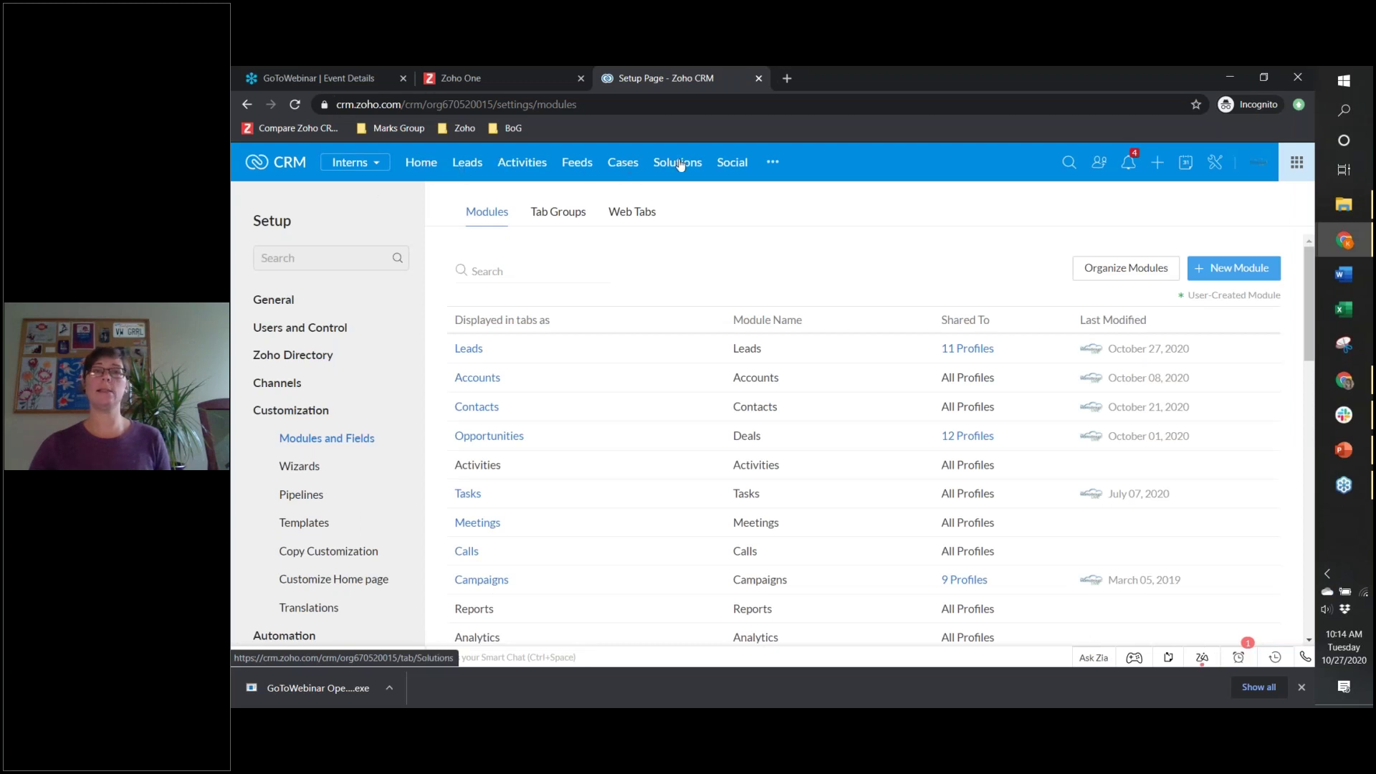
{"action": "left_click", "coordinate": [775, 163]}
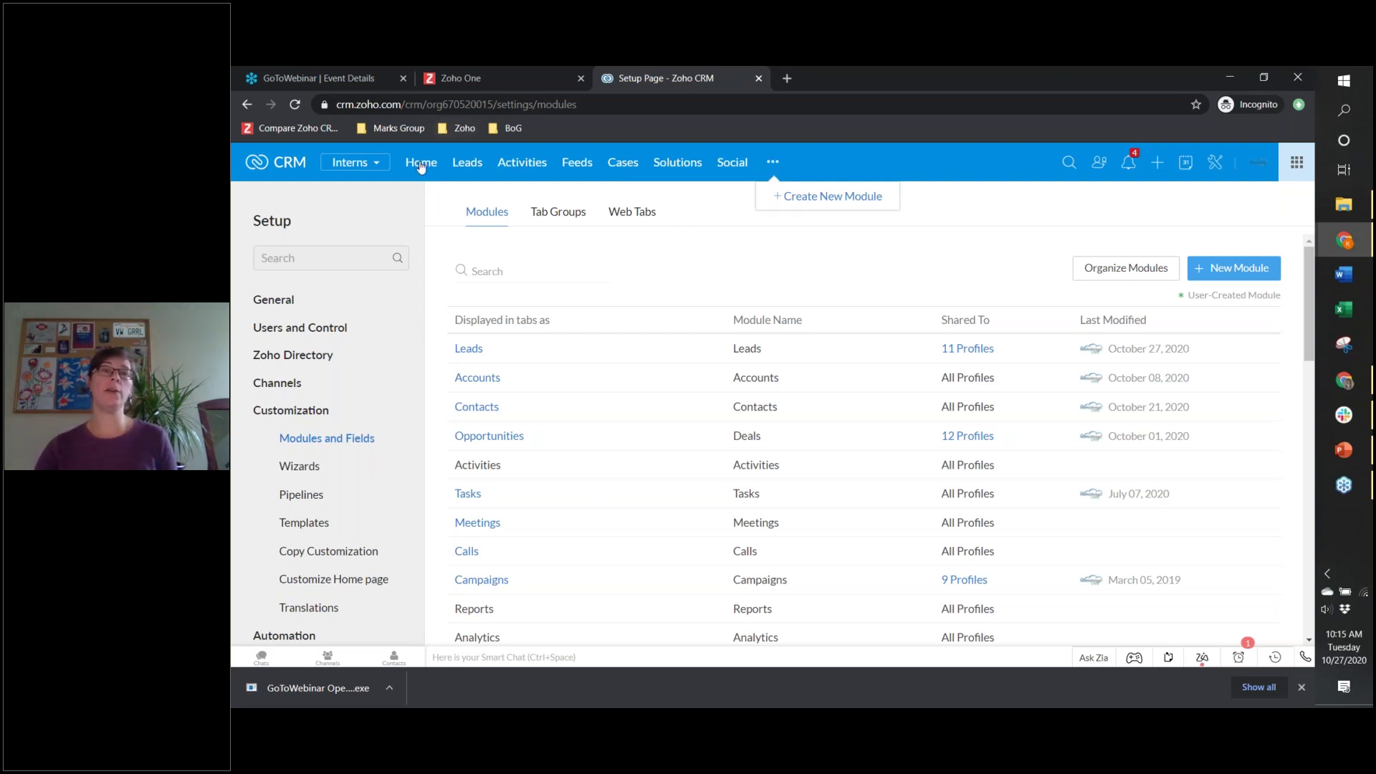
{"action": "left_click", "coordinate": [729, 235]}
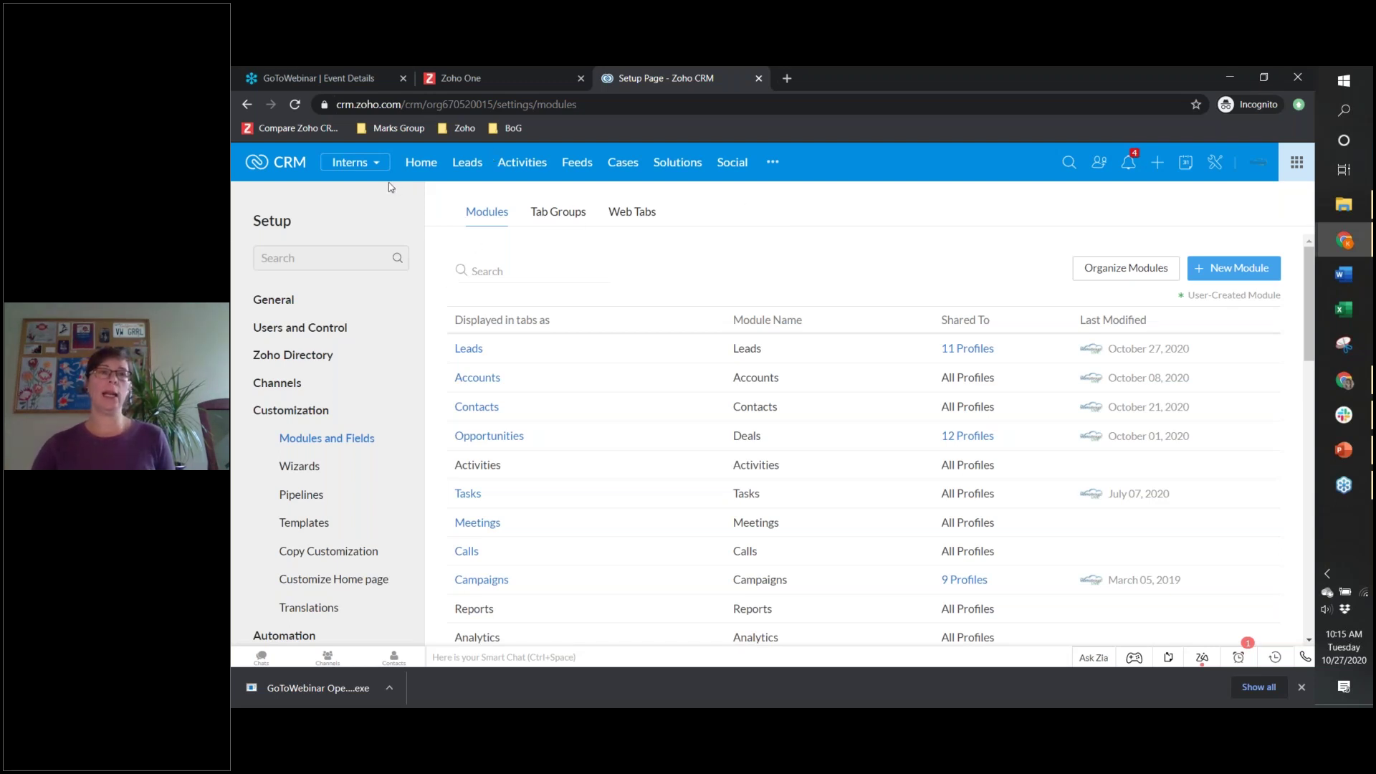
{"action": "left_click", "coordinate": [441, 164]}
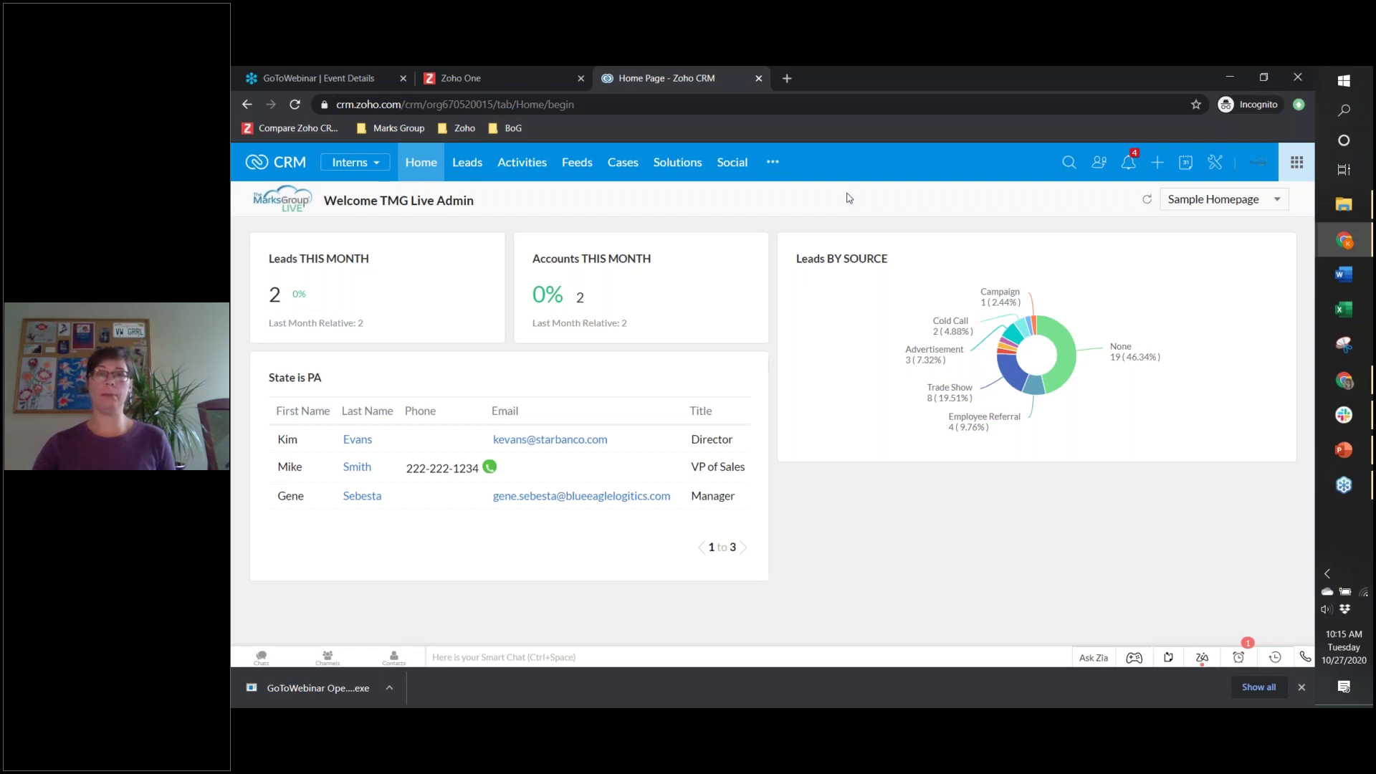
{"action": "left_click", "coordinate": [373, 166]}
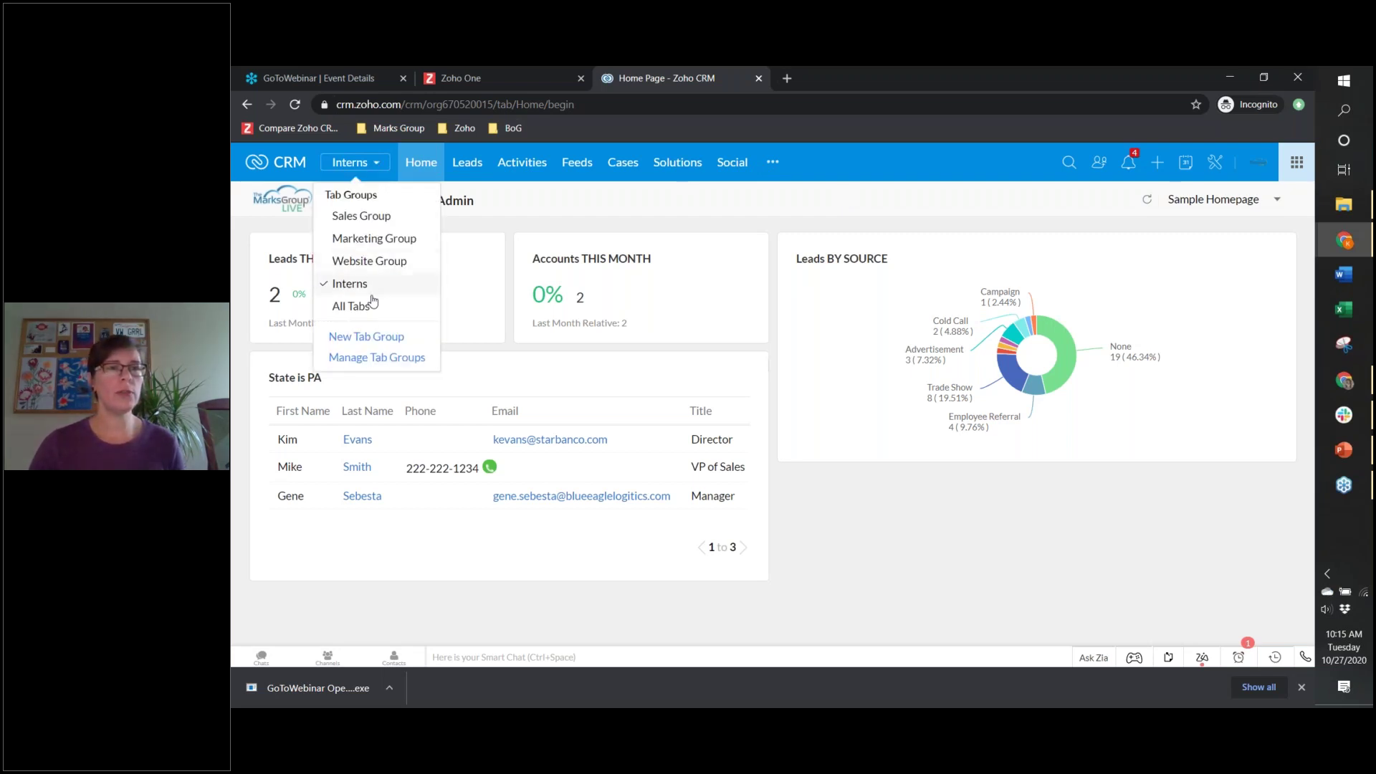
{"action": "left_click", "coordinate": [552, 211]}
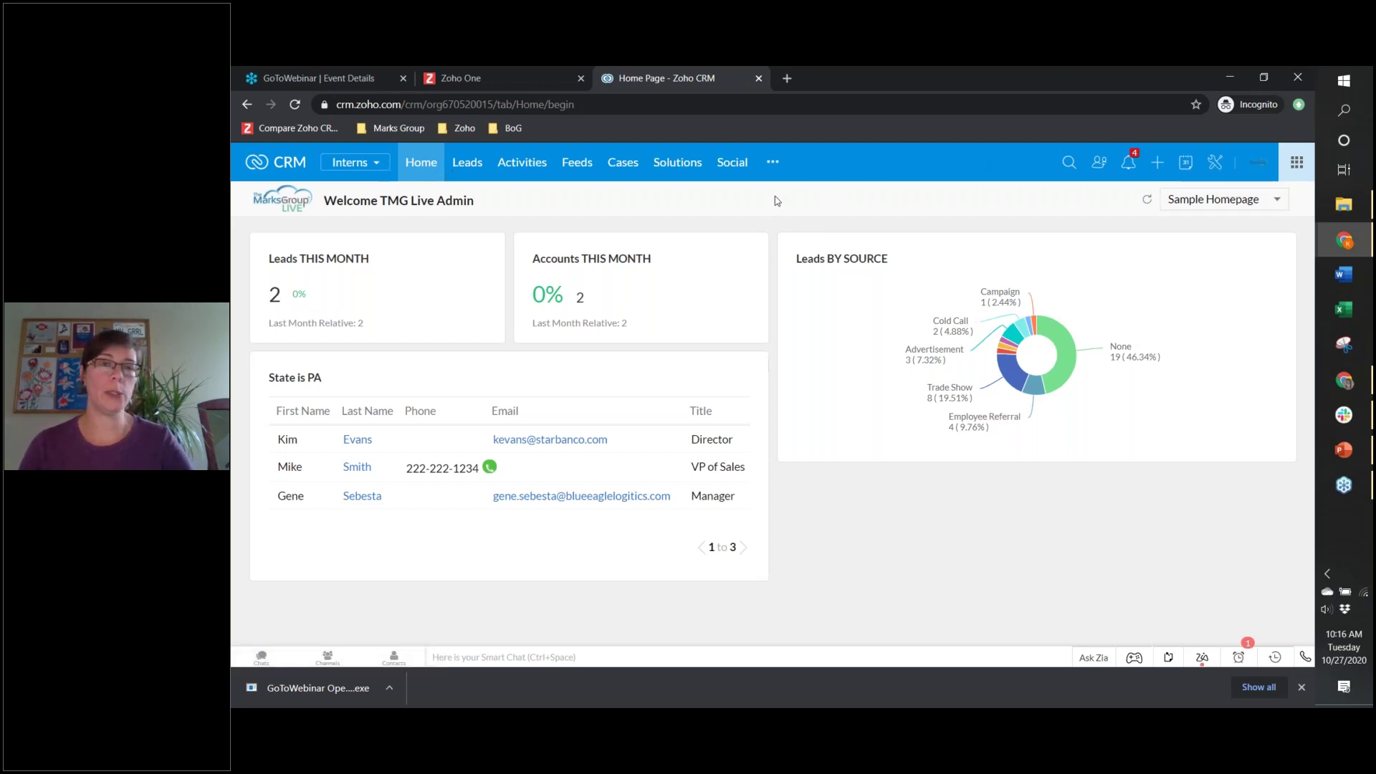
Step: Switch through the Sales Group, Marketing Group and Website Group to compare their tabs, and check the Website Group's additional modules
{"action": "left_click", "coordinate": [372, 167]}
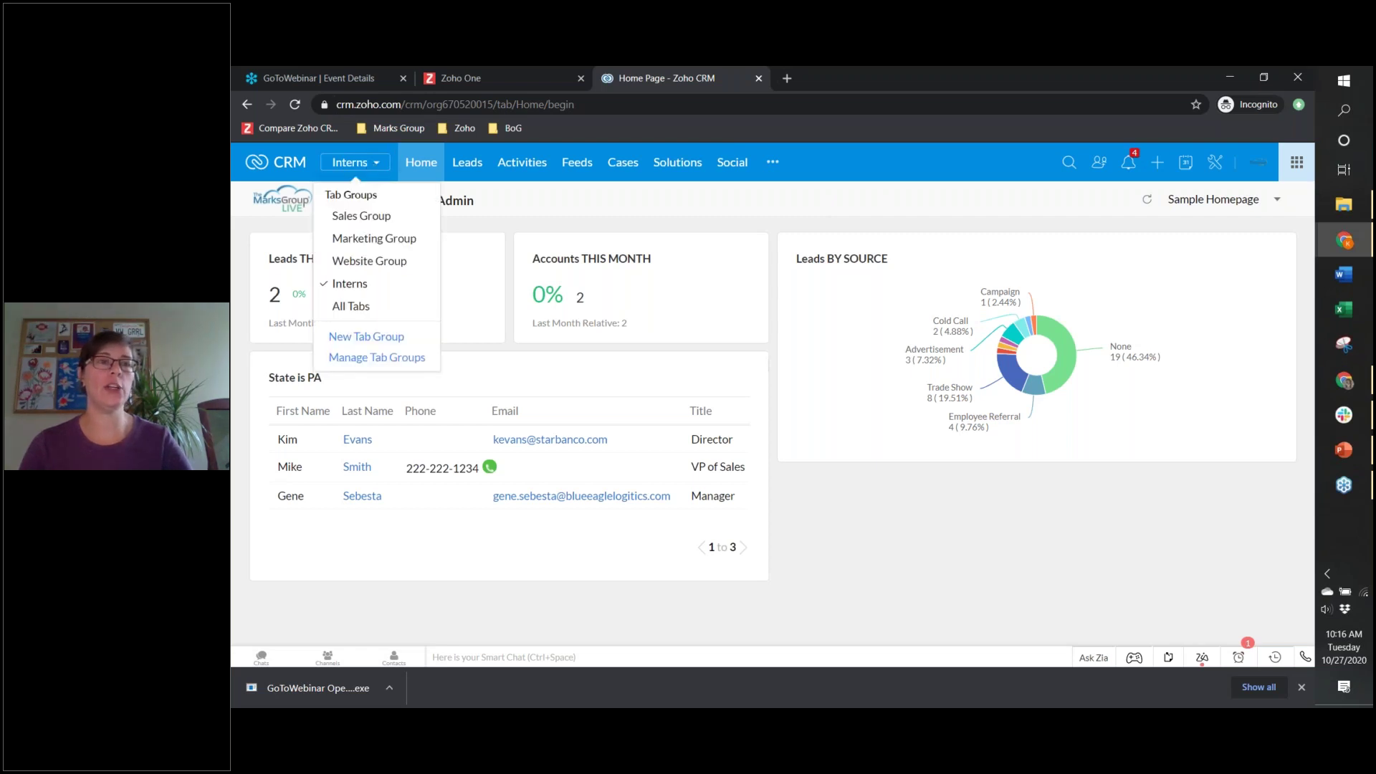
{"action": "left_click", "coordinate": [339, 216]}
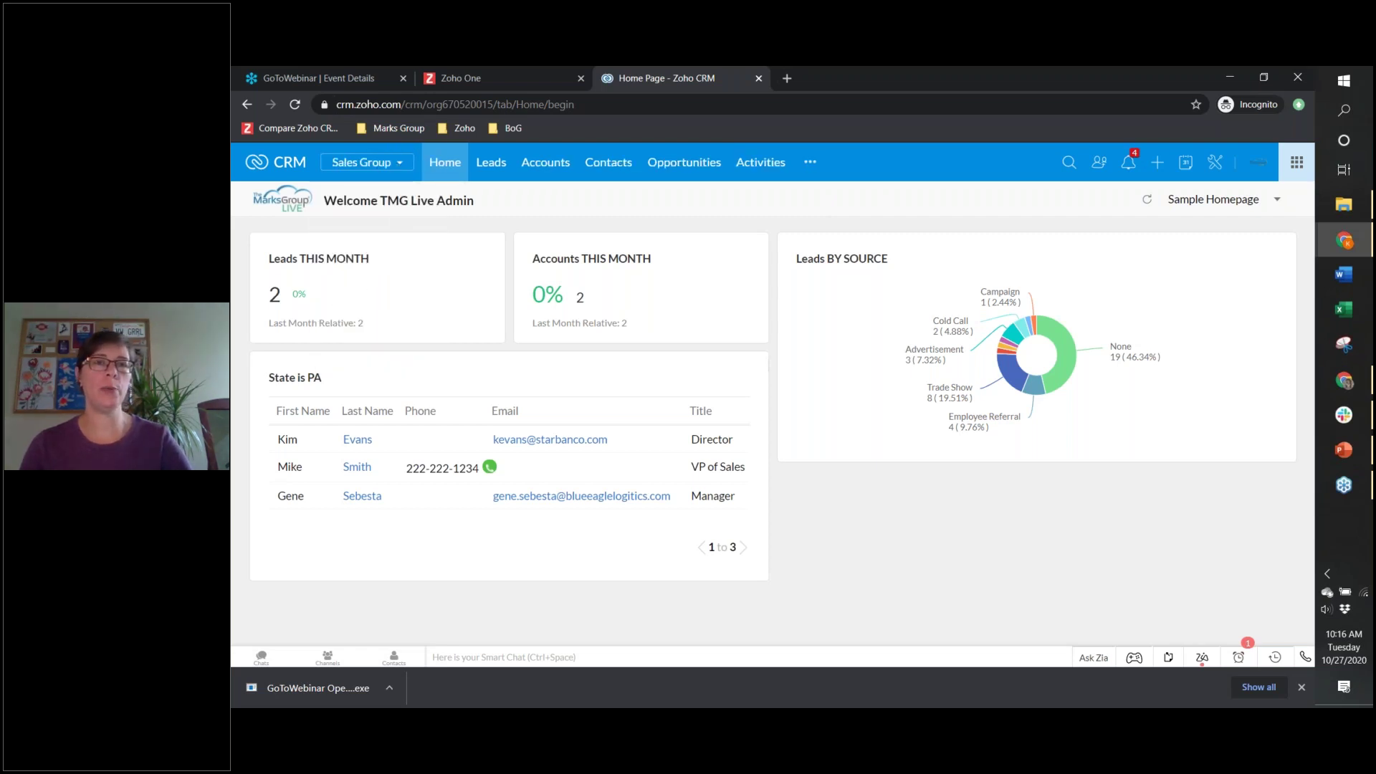
{"action": "left_click", "coordinate": [396, 166]}
{"action": "left_click", "coordinate": [367, 237]}
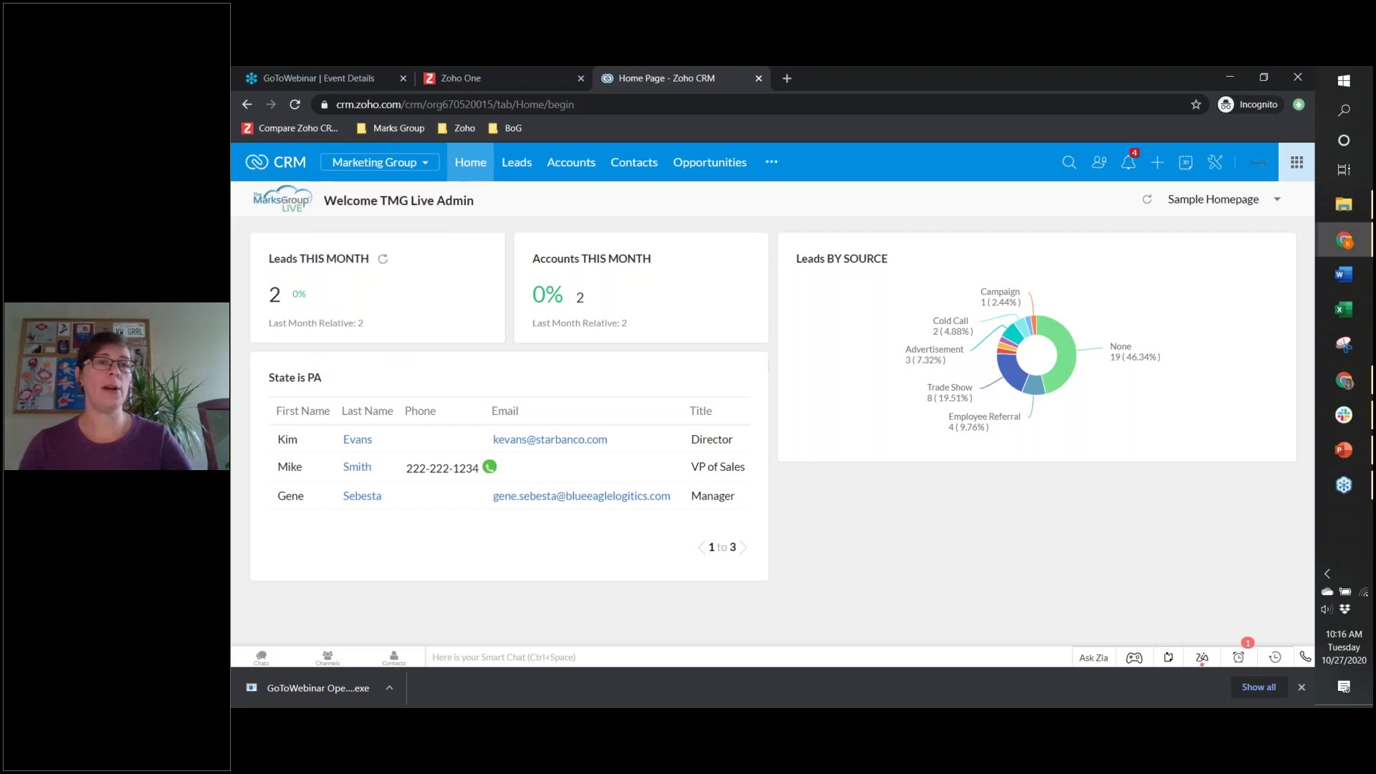
{"action": "left_click", "coordinate": [378, 166]}
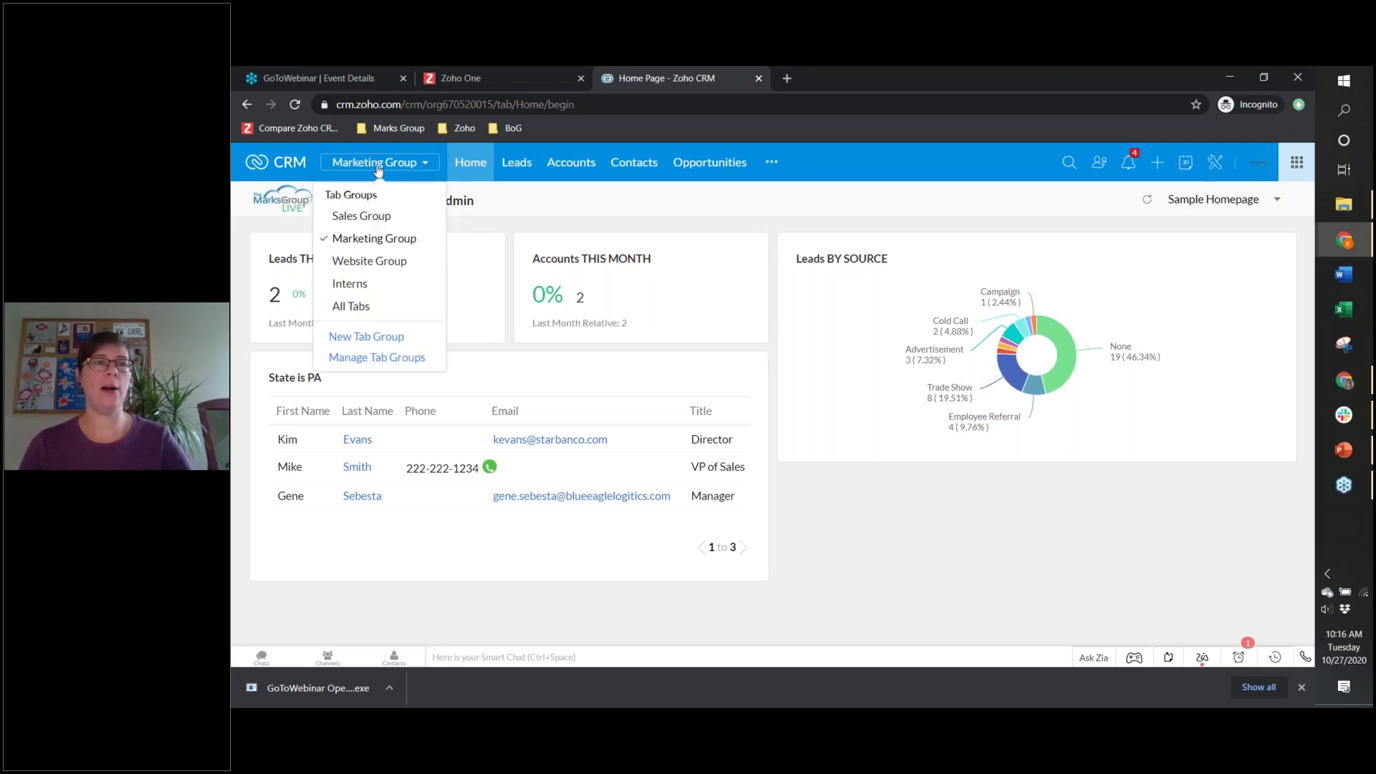
{"action": "left_click", "coordinate": [359, 263]}
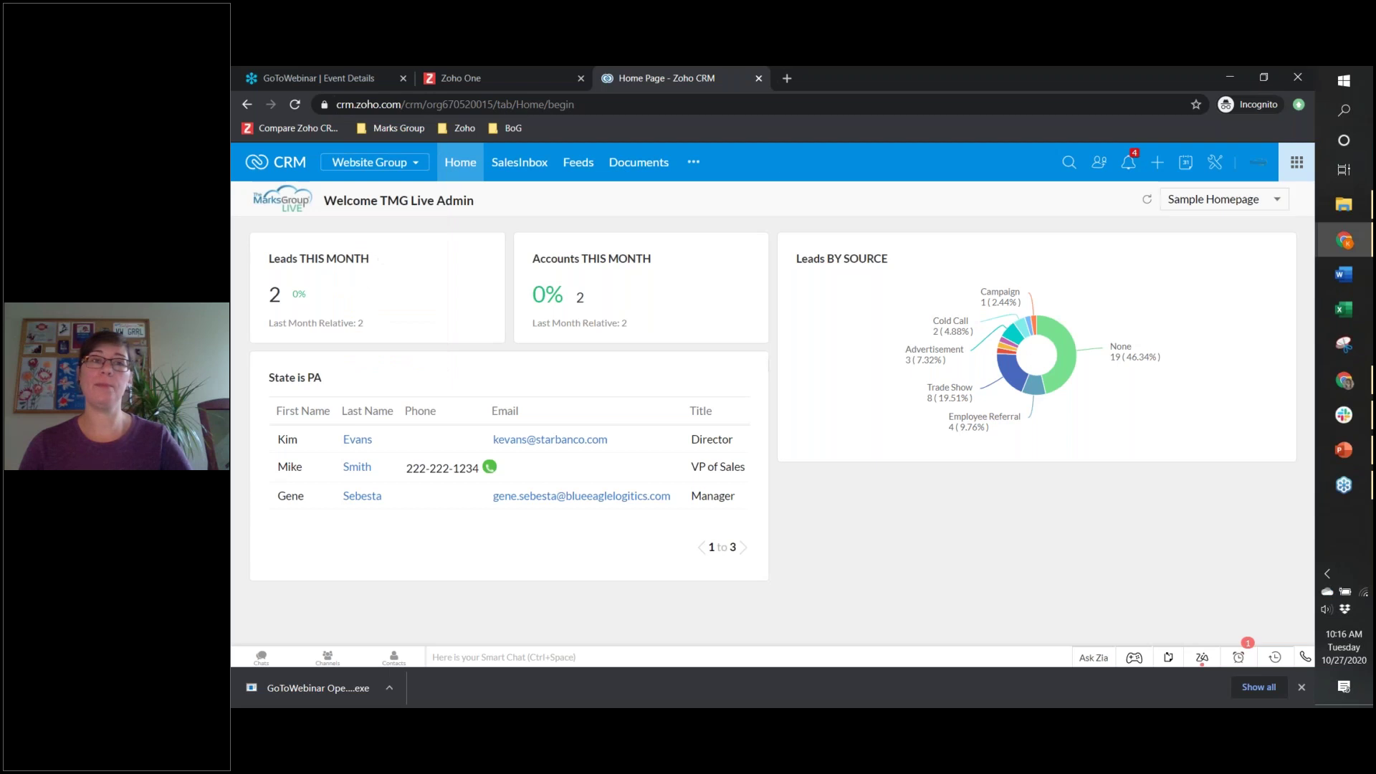
{"action": "left_click", "coordinate": [692, 163]}
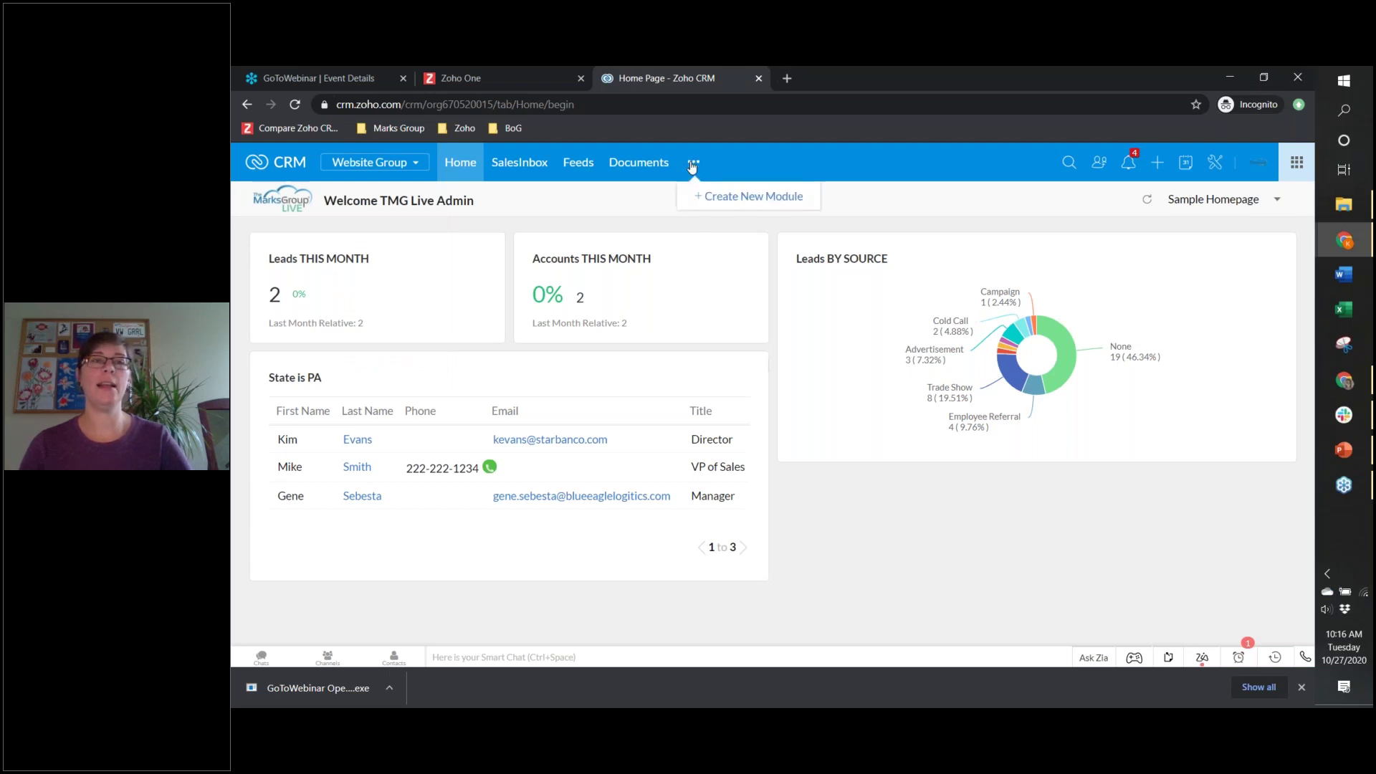
{"action": "left_click", "coordinate": [505, 207]}
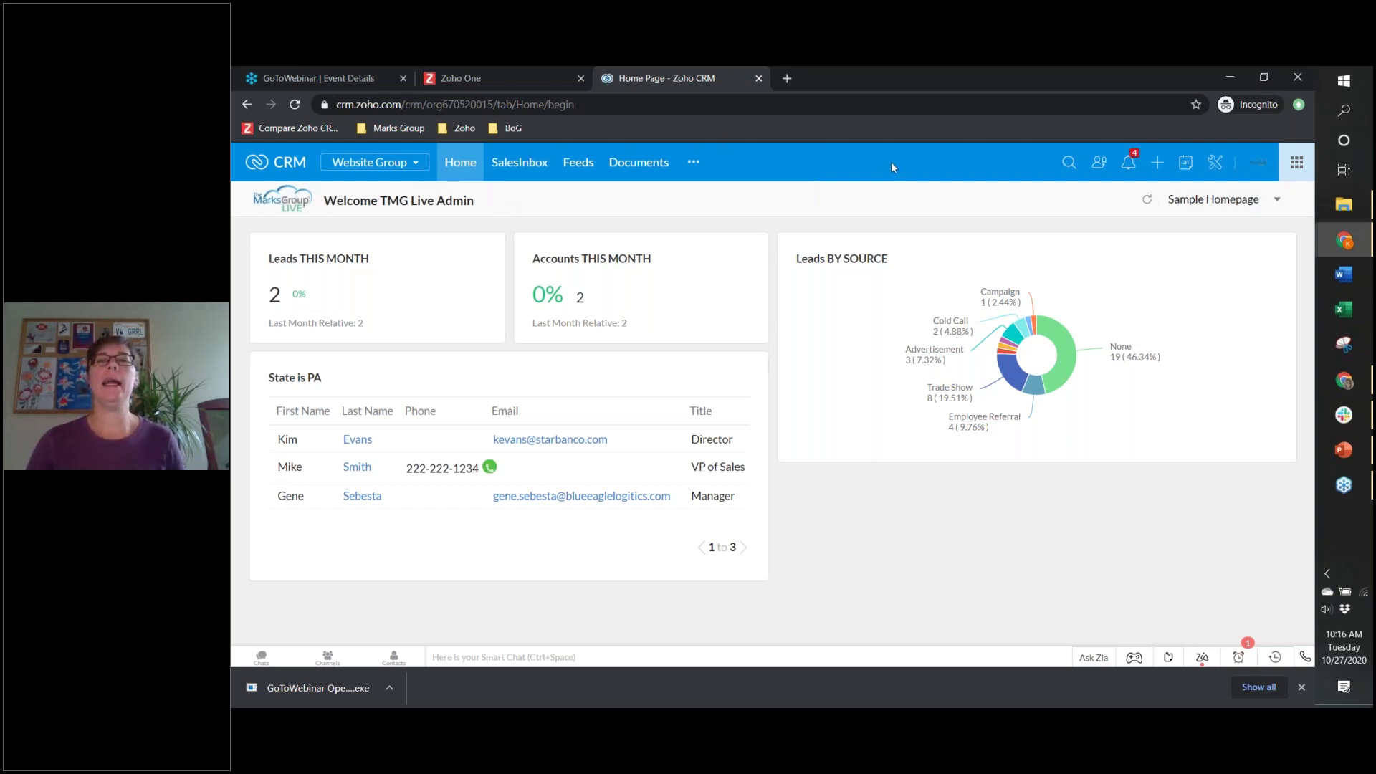
Step: Switch the navigation bar to All Tabs and review the list of additional modules
{"action": "left_click", "coordinate": [386, 165]}
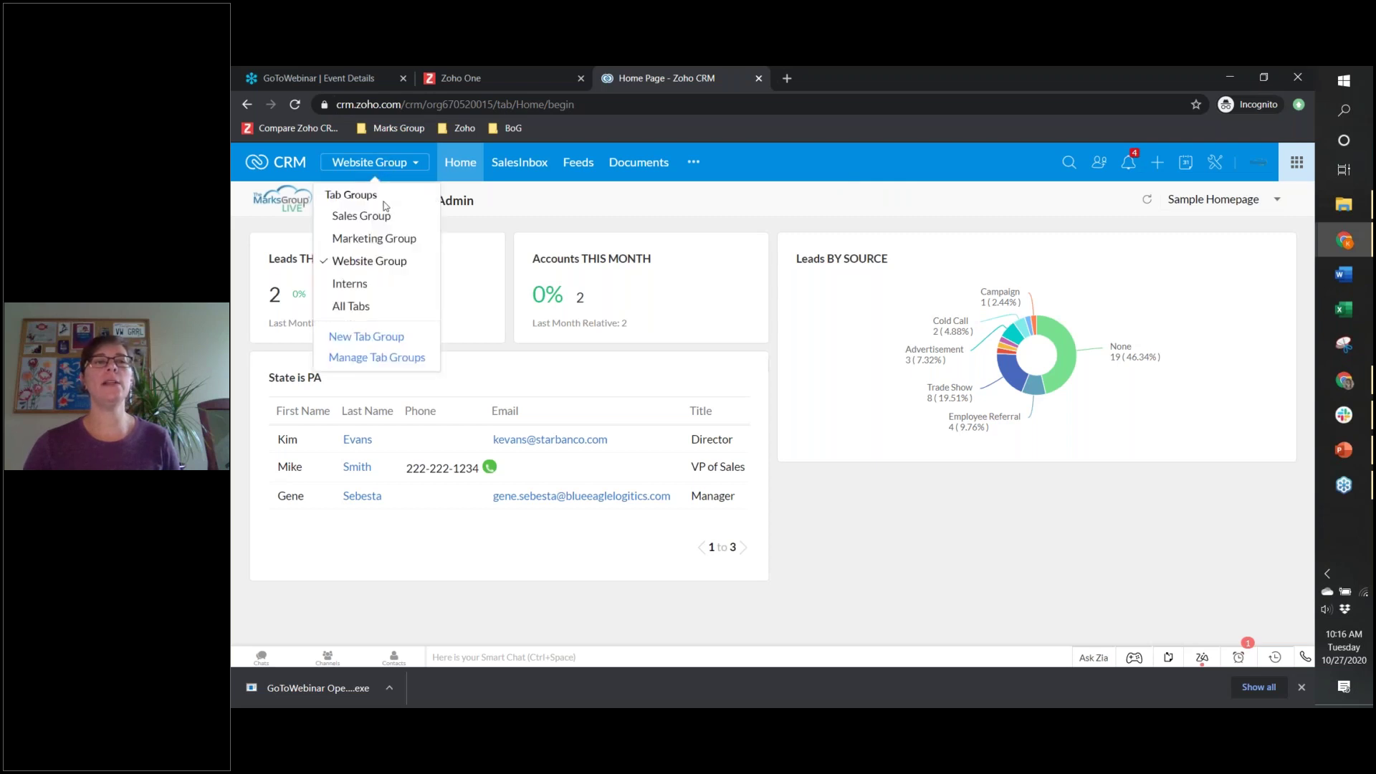
{"action": "left_click", "coordinate": [376, 307]}
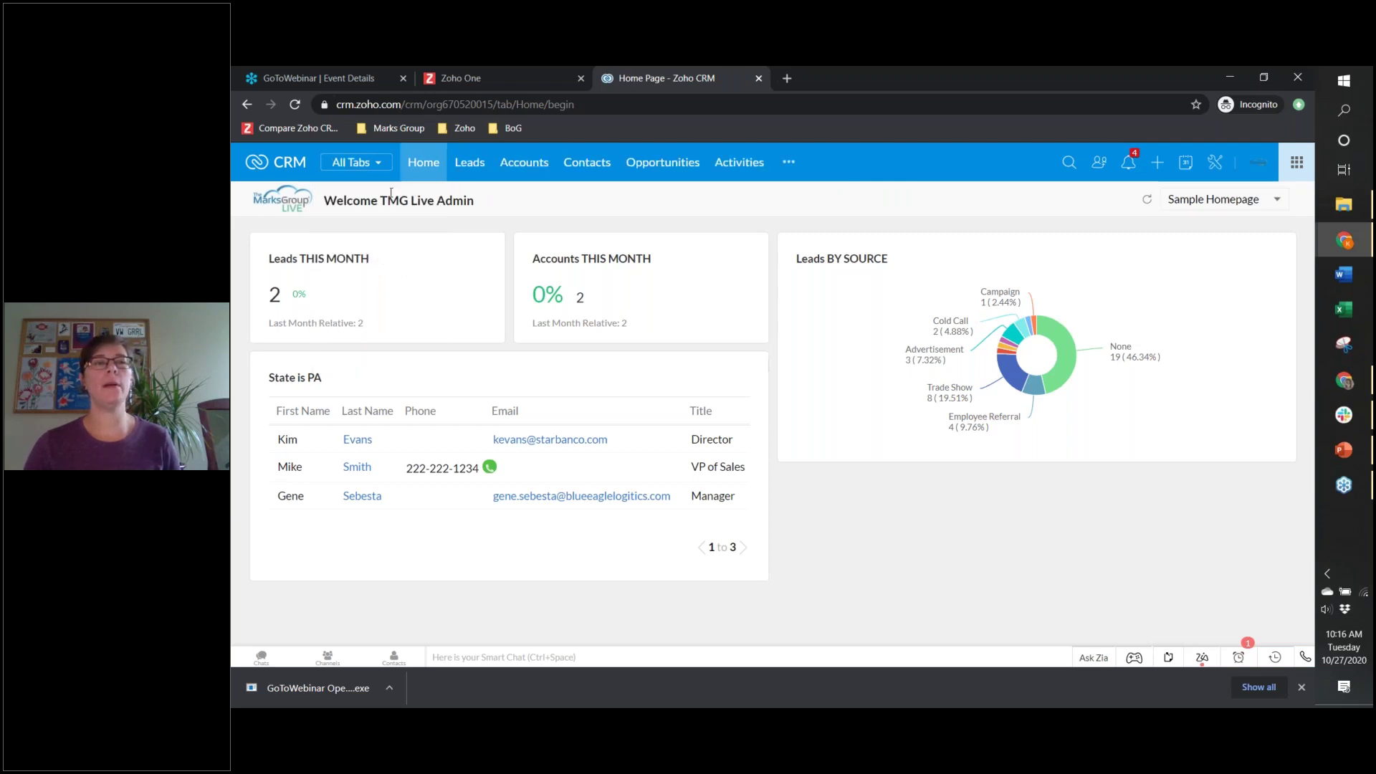
{"action": "left_click", "coordinate": [789, 165]}
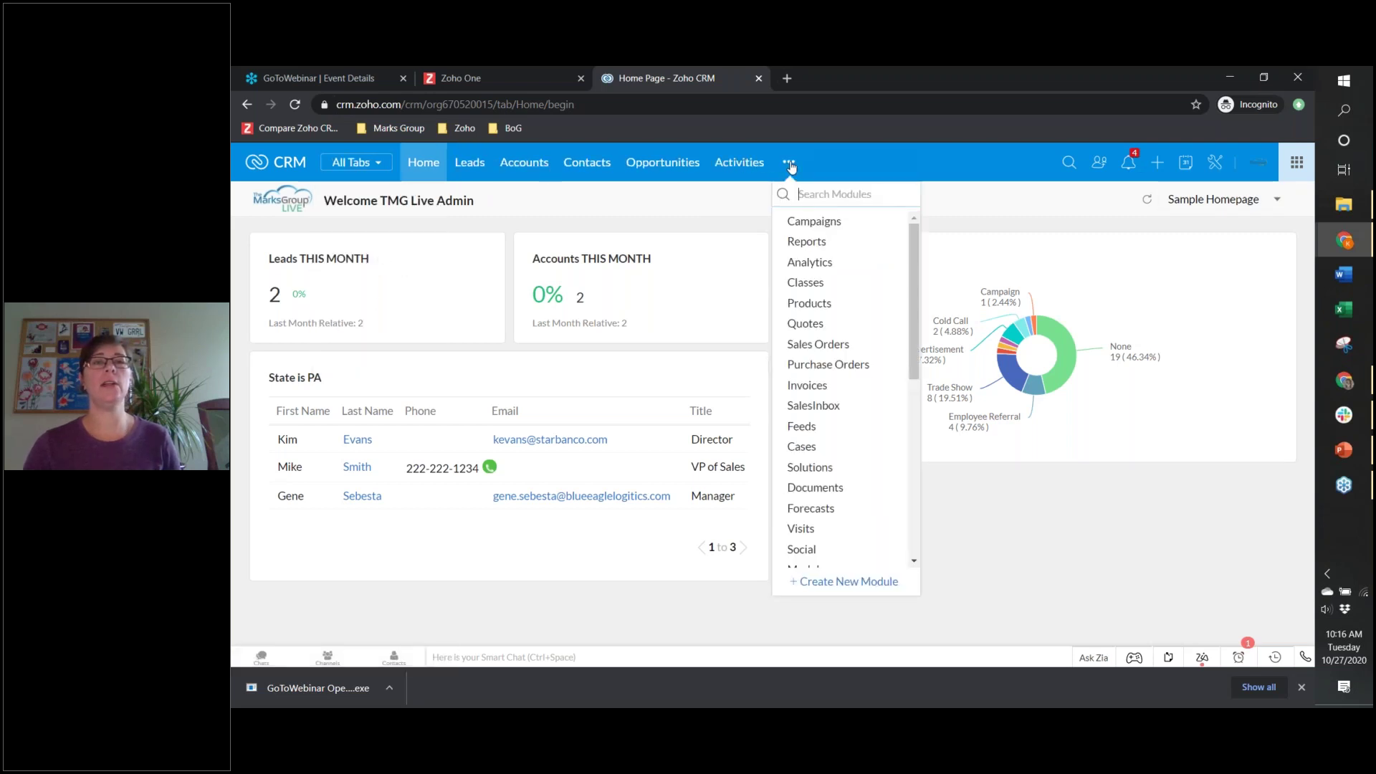
{"action": "left_click", "coordinate": [526, 206]}
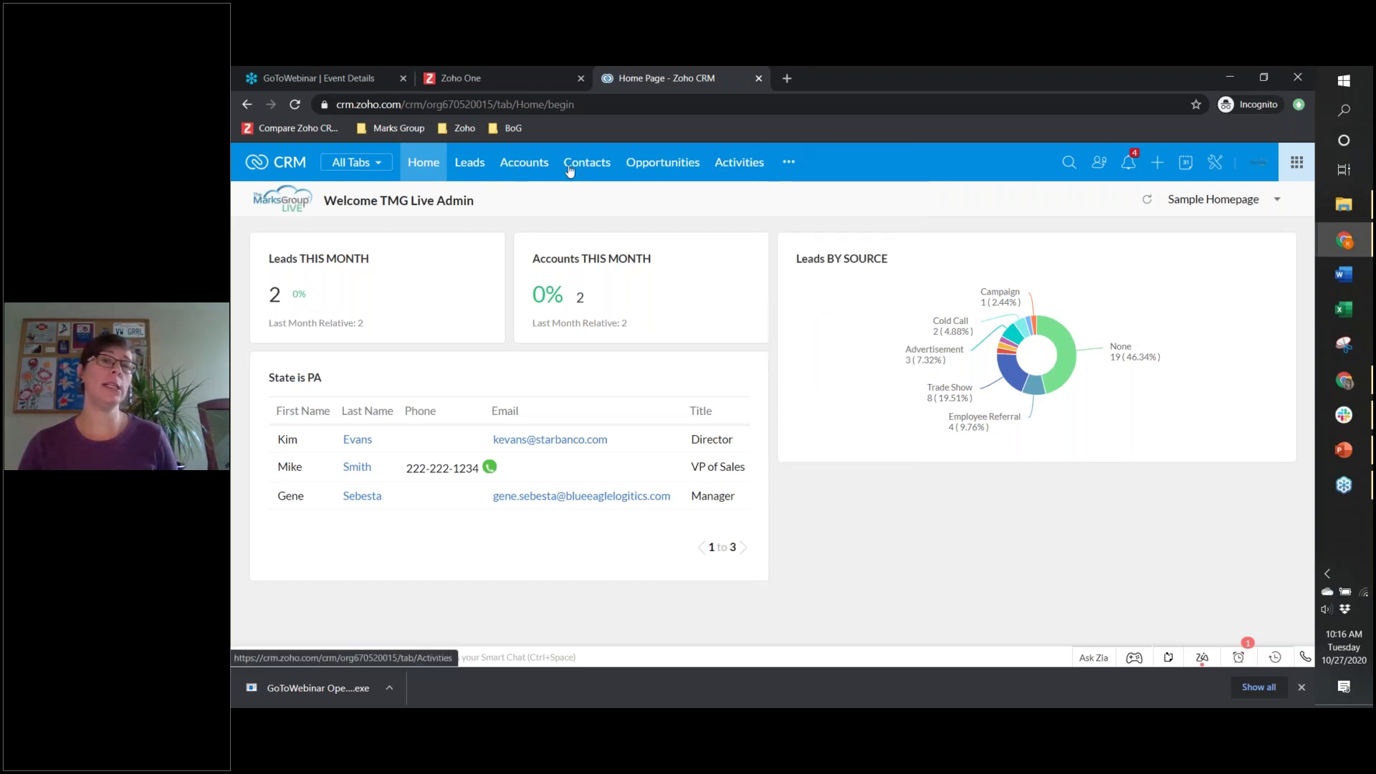
{"action": "left_click", "coordinate": [786, 162]}
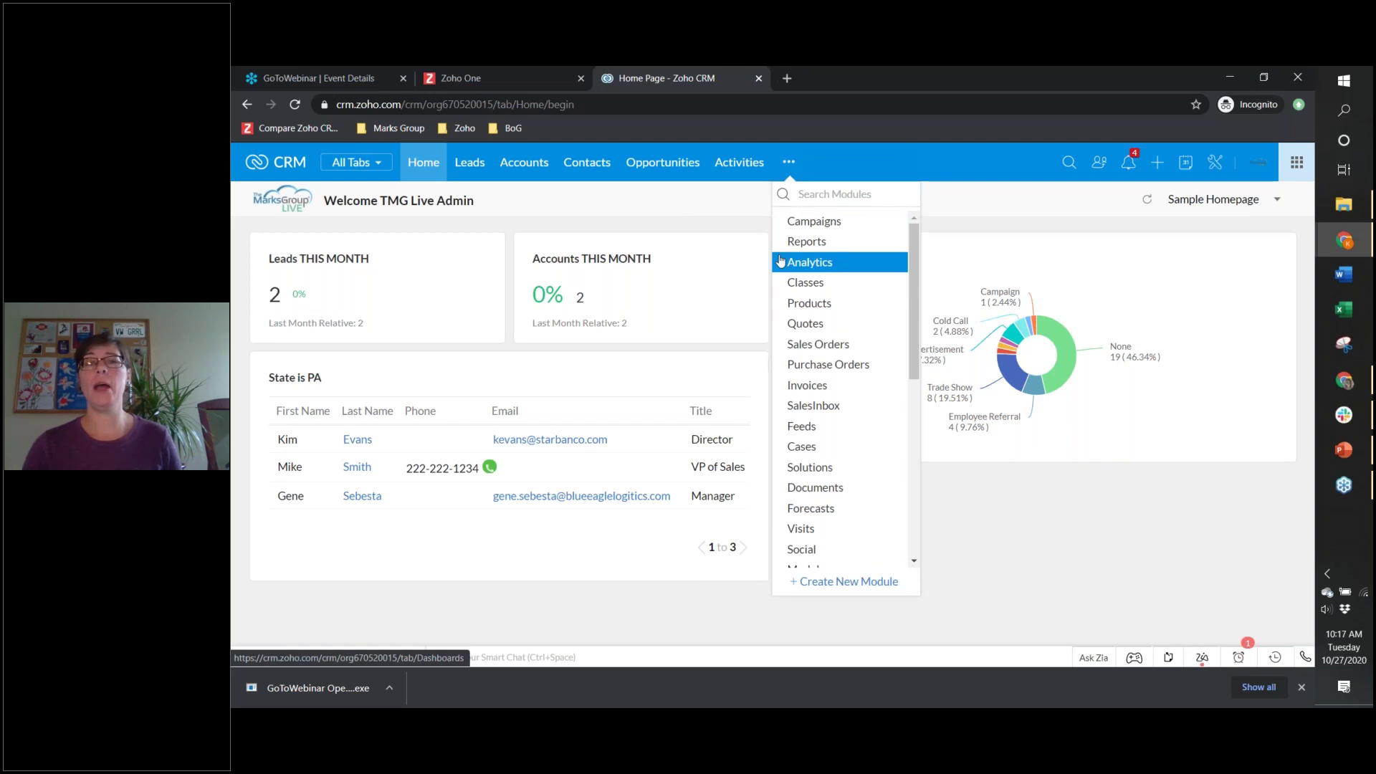
{"action": "left_click", "coordinate": [731, 220]}
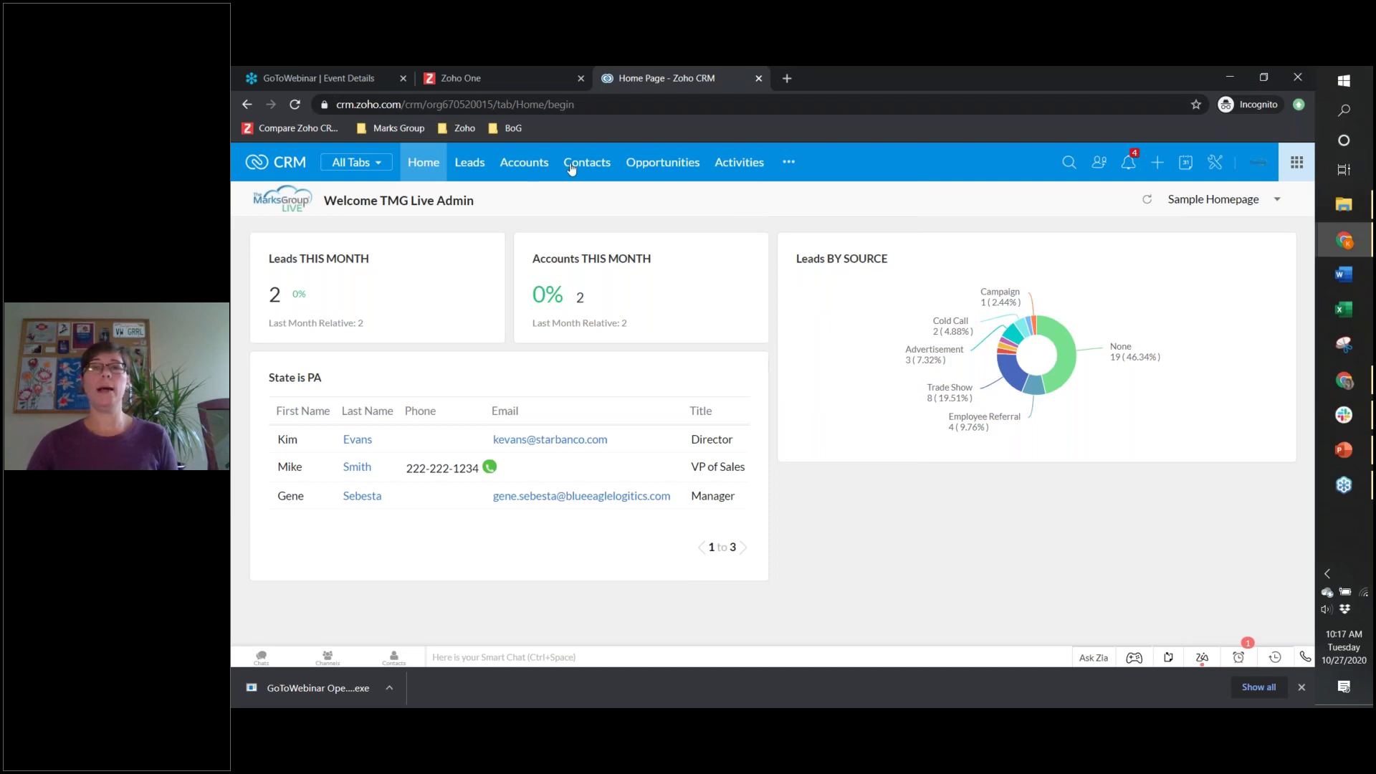
Step: Open the Leads module in the Modules and Fields setup and review its field listing and layouts
{"action": "left_click", "coordinate": [1215, 162]}
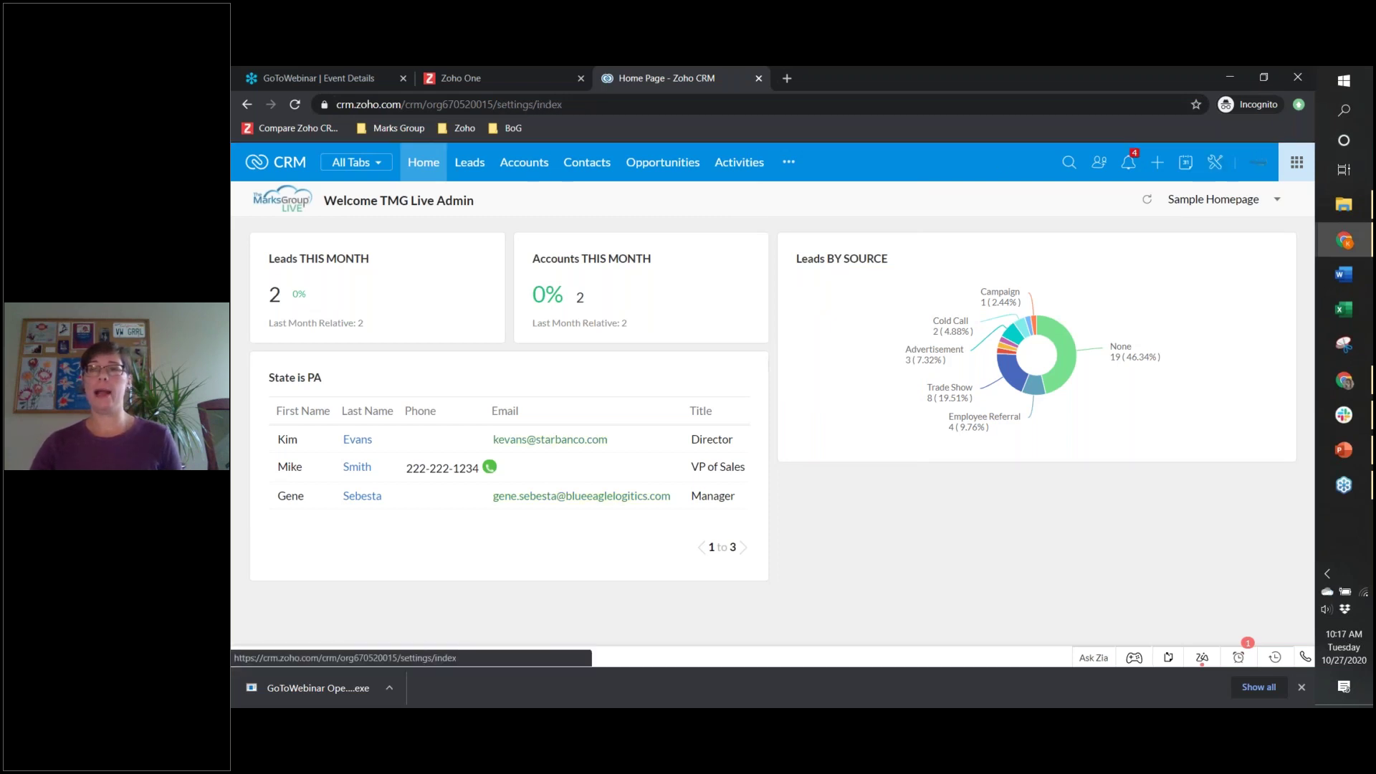
{"action": "left_click", "coordinate": [1112, 312]}
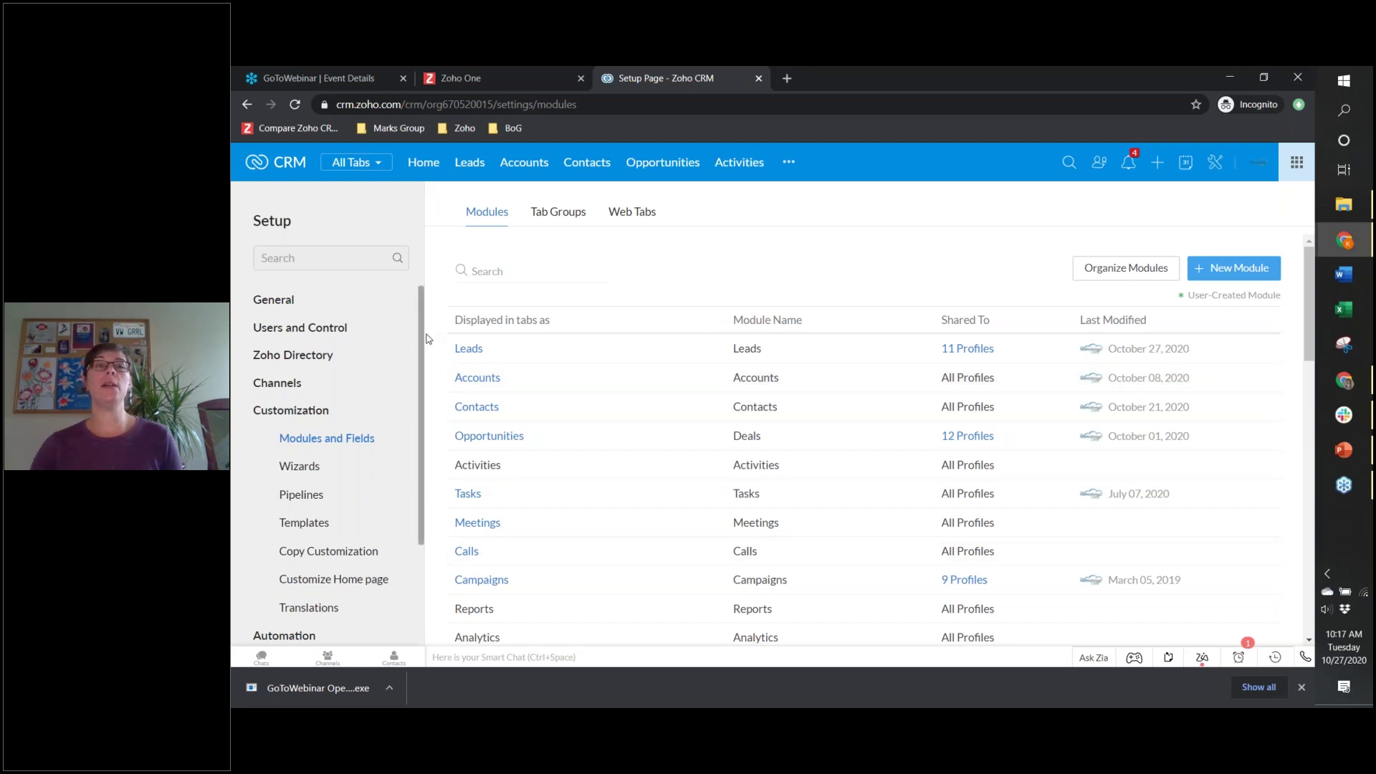
{"action": "left_click", "coordinate": [462, 349]}
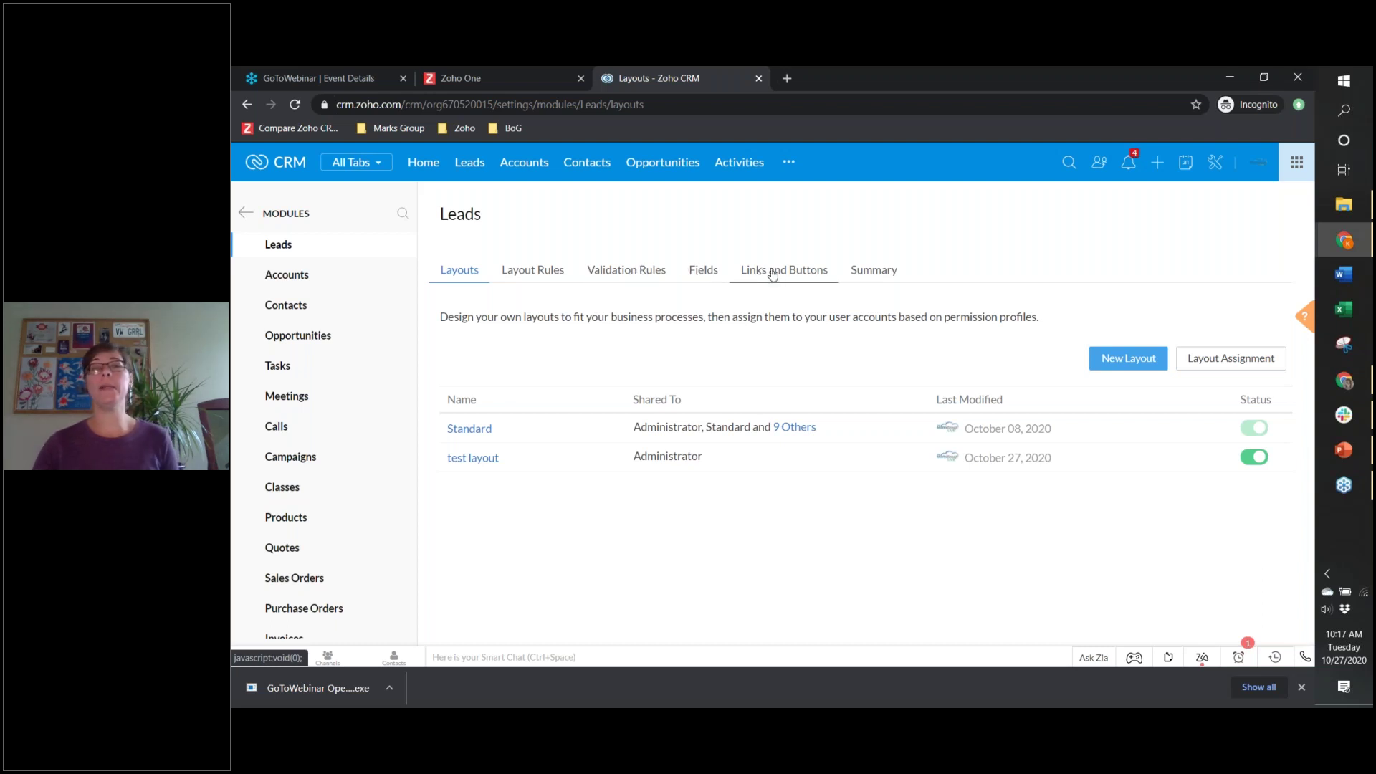
{"action": "left_click", "coordinate": [711, 276]}
{"action": "scroll", "coordinate": [813, 443], "scroll_direction": "down", "scroll_amount": 4}
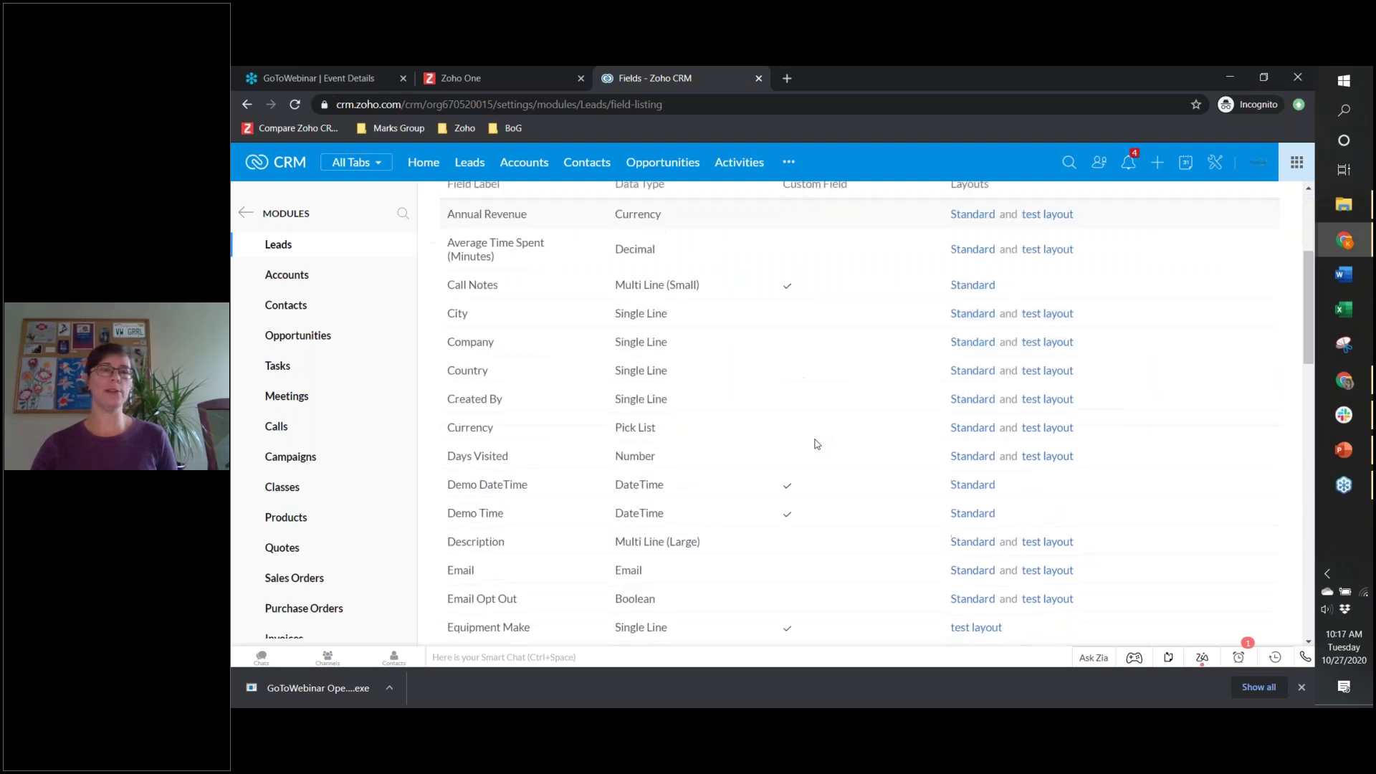
{"action": "scroll", "coordinate": [810, 440], "scroll_direction": "up", "scroll_amount": 4}
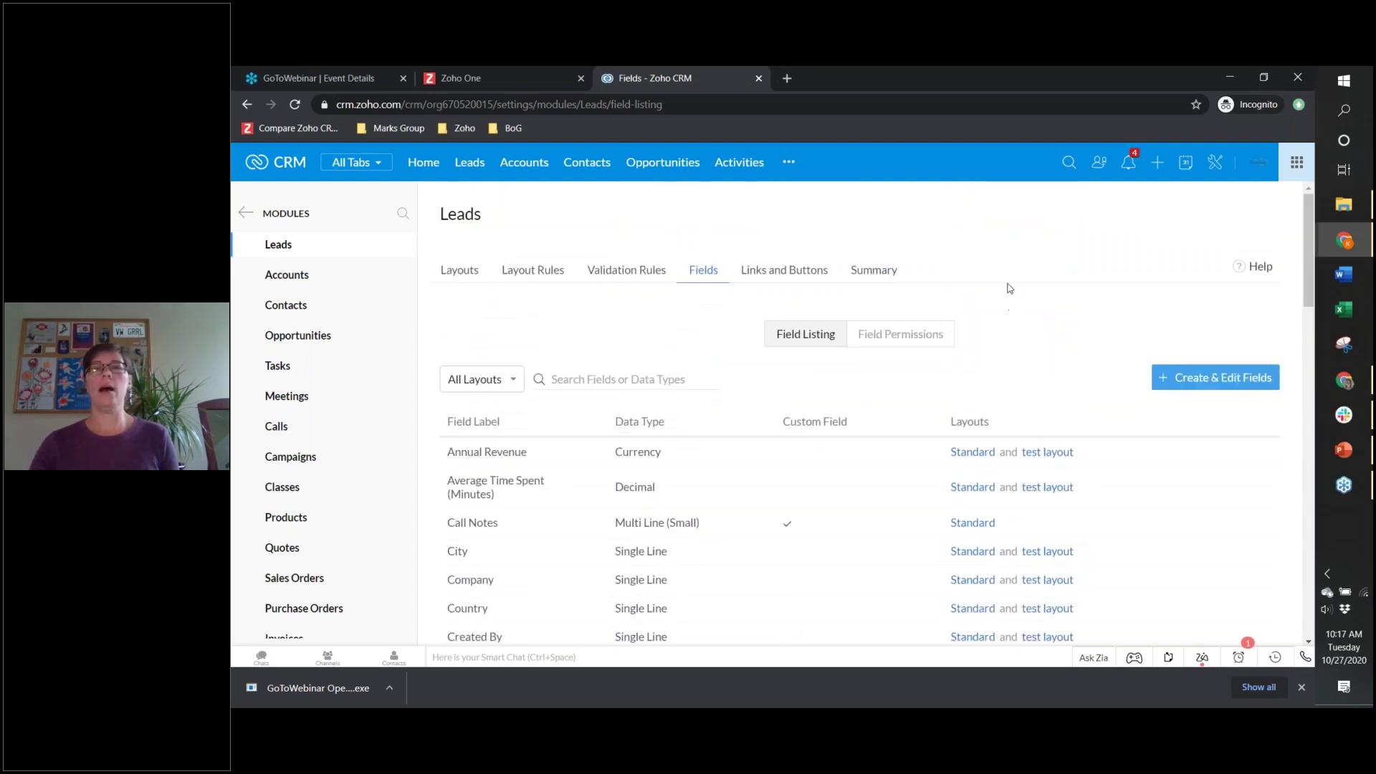
{"action": "left_click", "coordinate": [469, 277]}
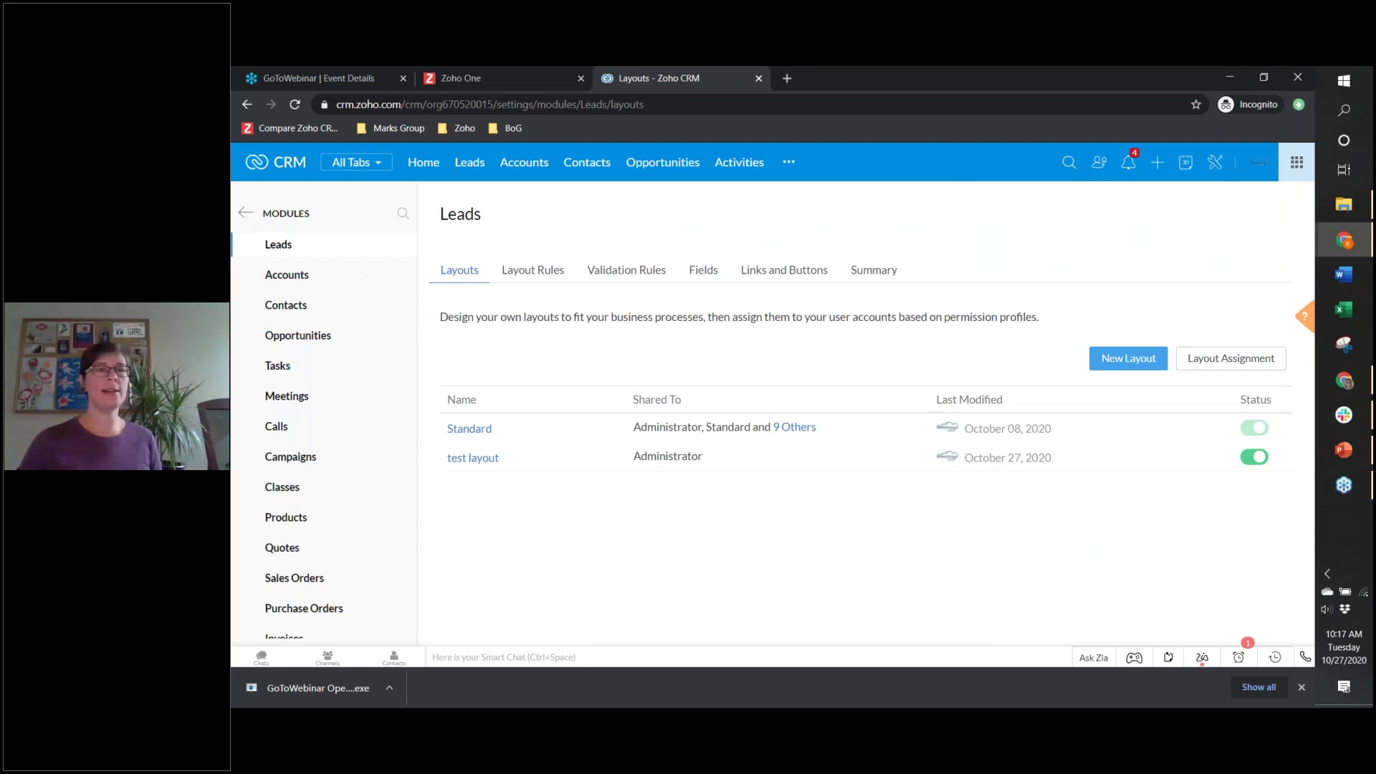
Step: Return to the modules setup, look at the existing web tabs, and go back to the module list
{"action": "left_click", "coordinate": [246, 213]}
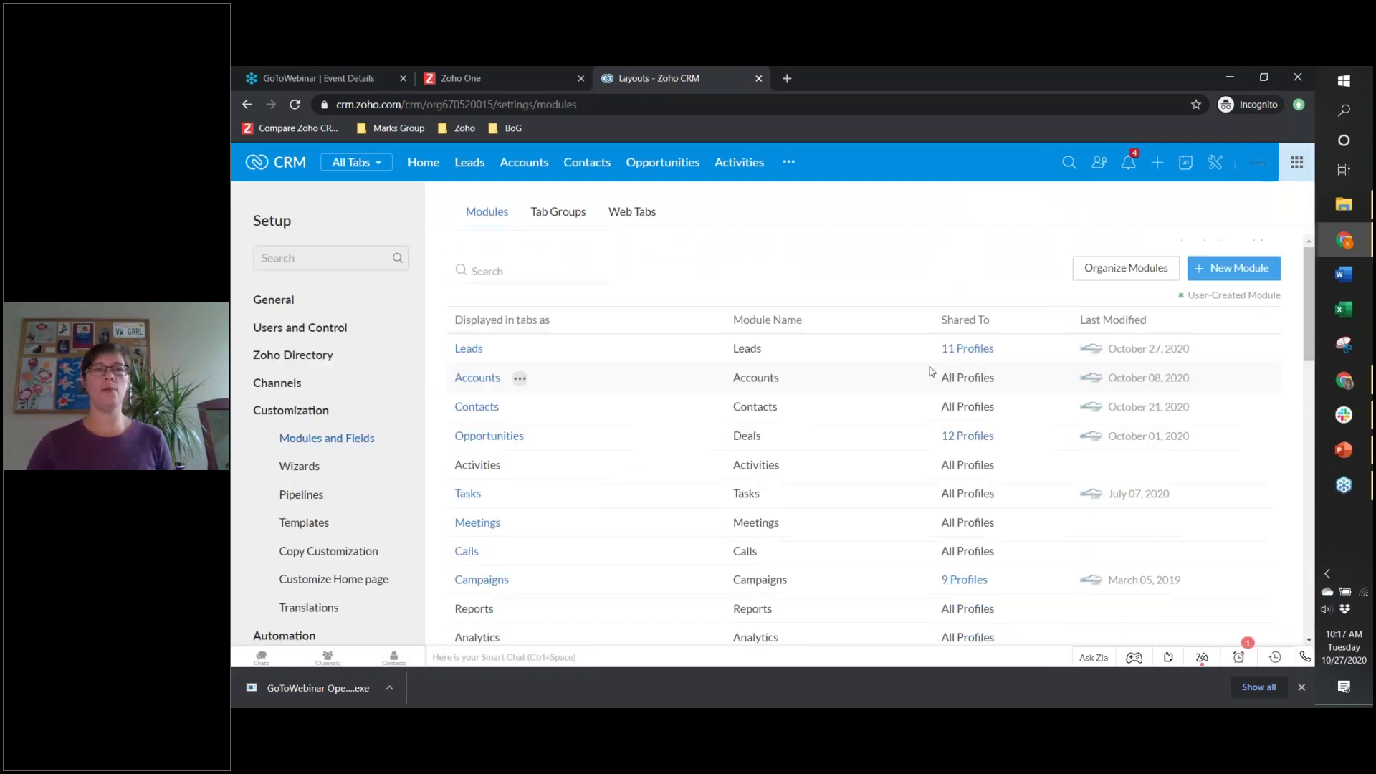
{"action": "left_click", "coordinate": [643, 214]}
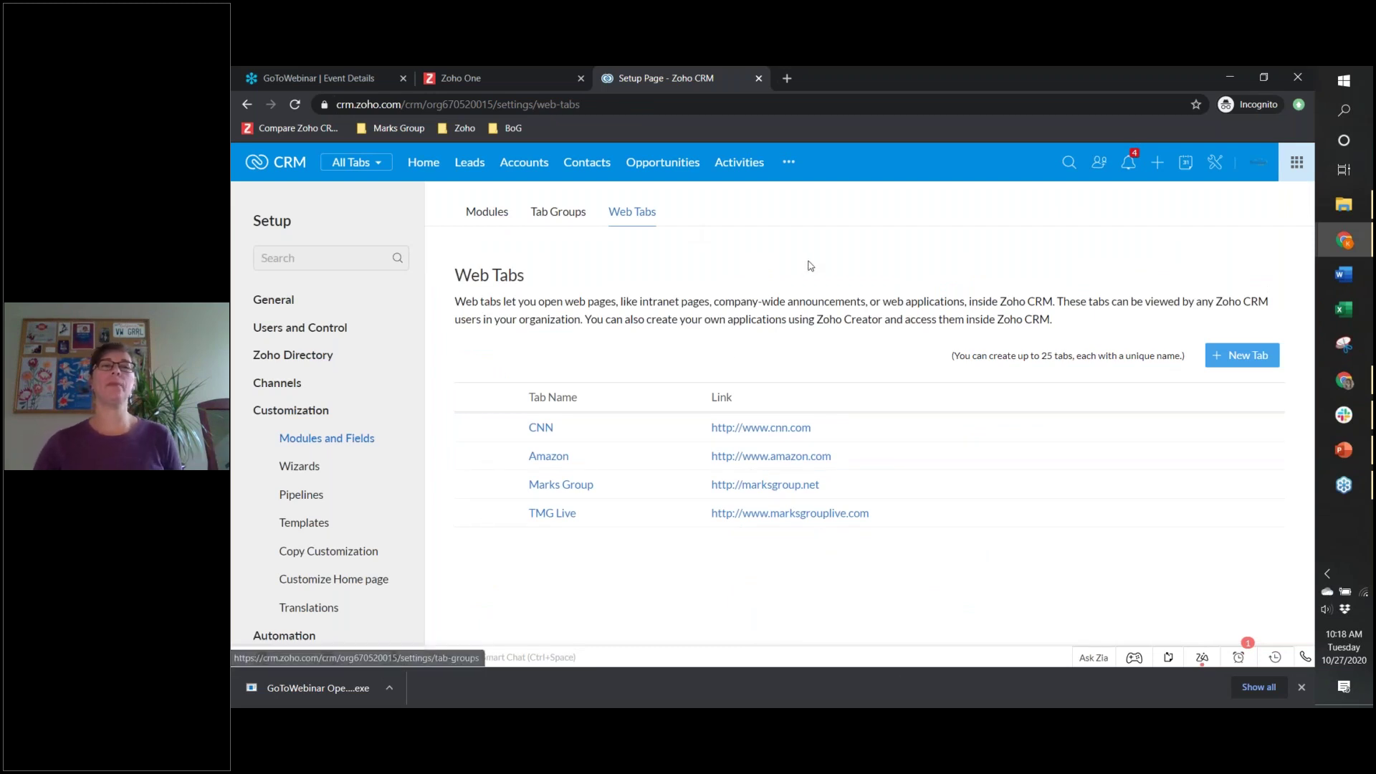
{"action": "left_click", "coordinate": [486, 215]}
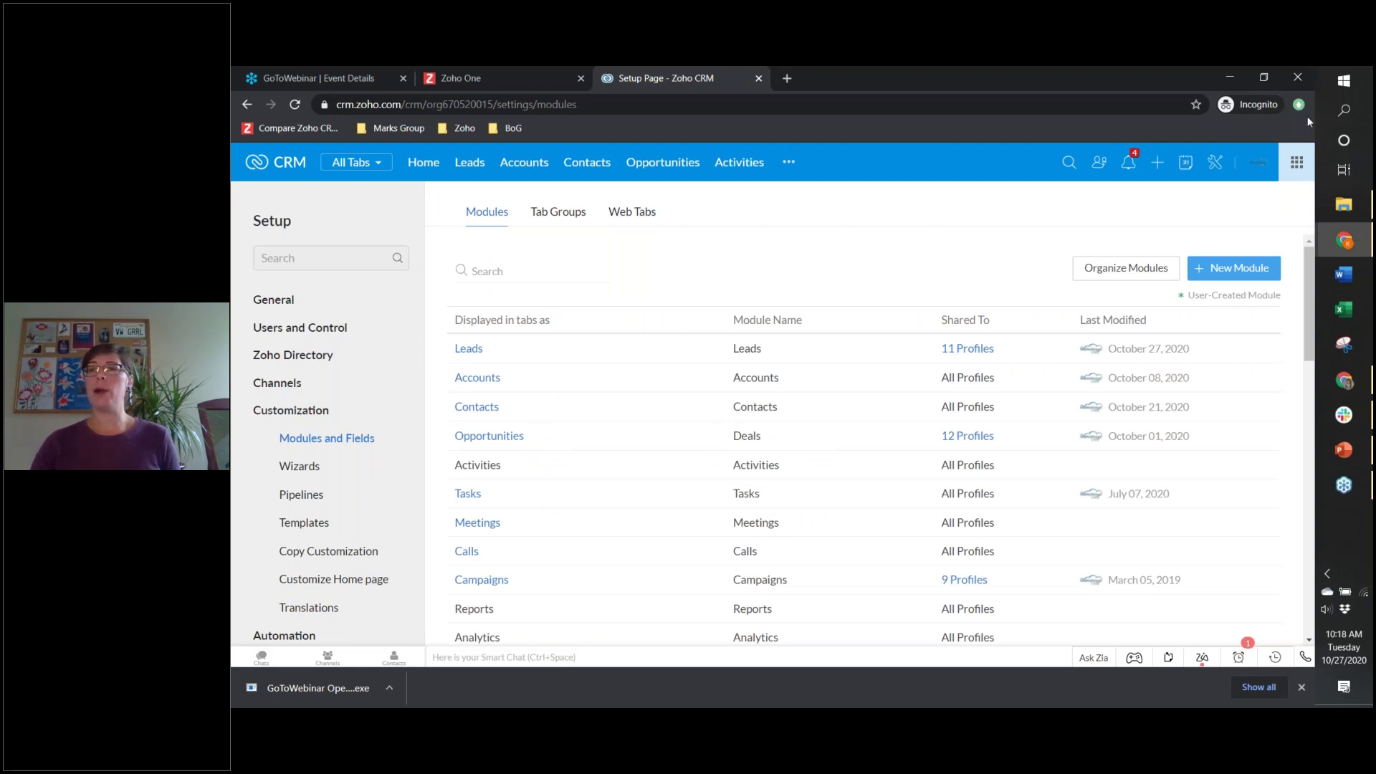
Step: Switch to the webinar presentation in PowerPoint and start its slide show
{"action": "left_click", "coordinate": [1345, 450]}
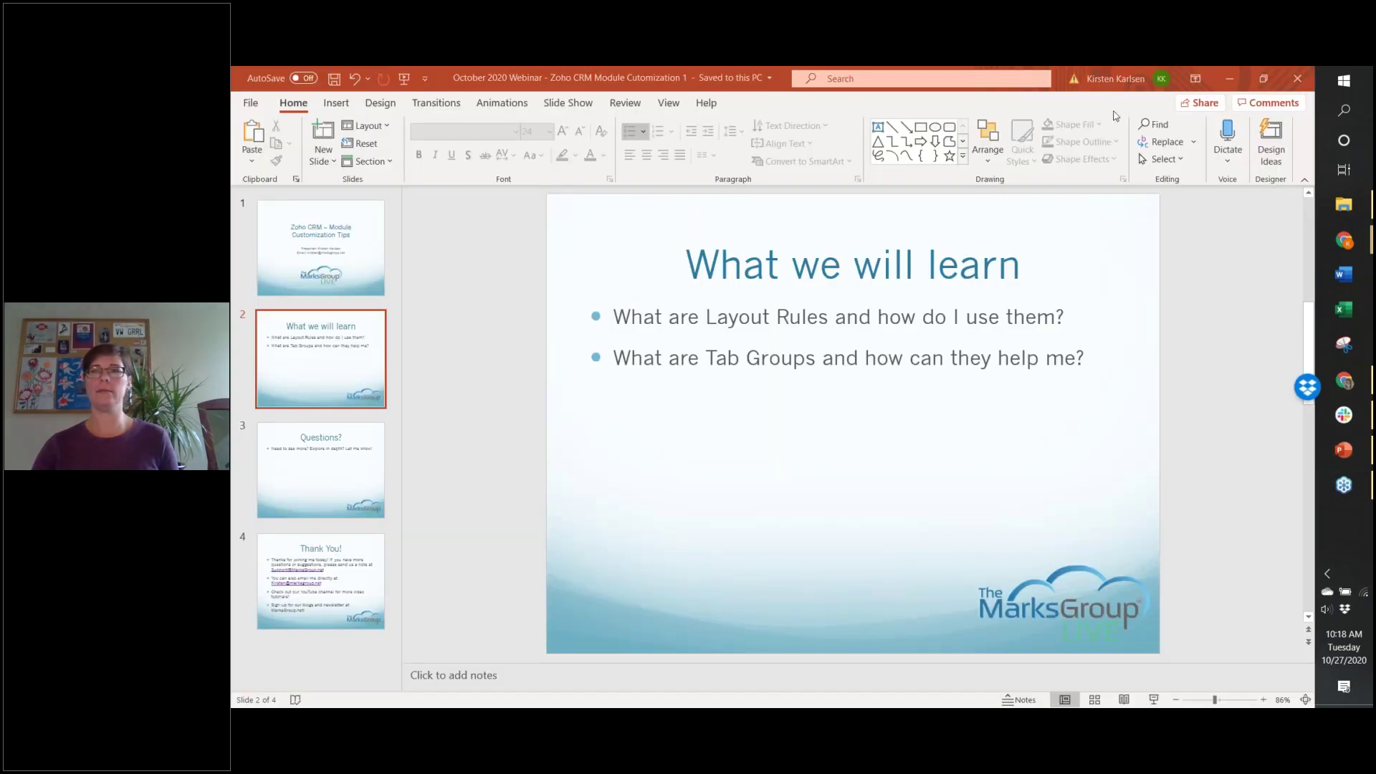
{"action": "left_click", "coordinate": [404, 79]}
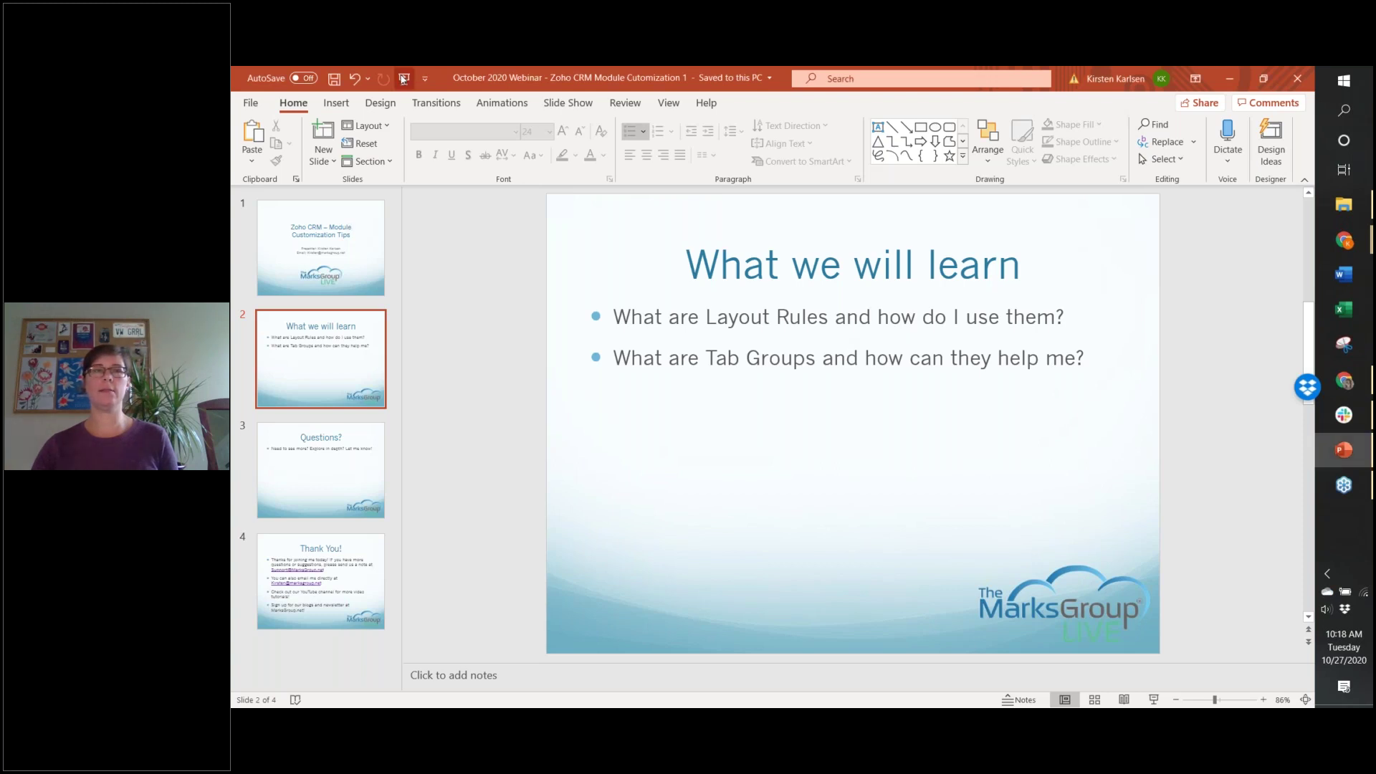